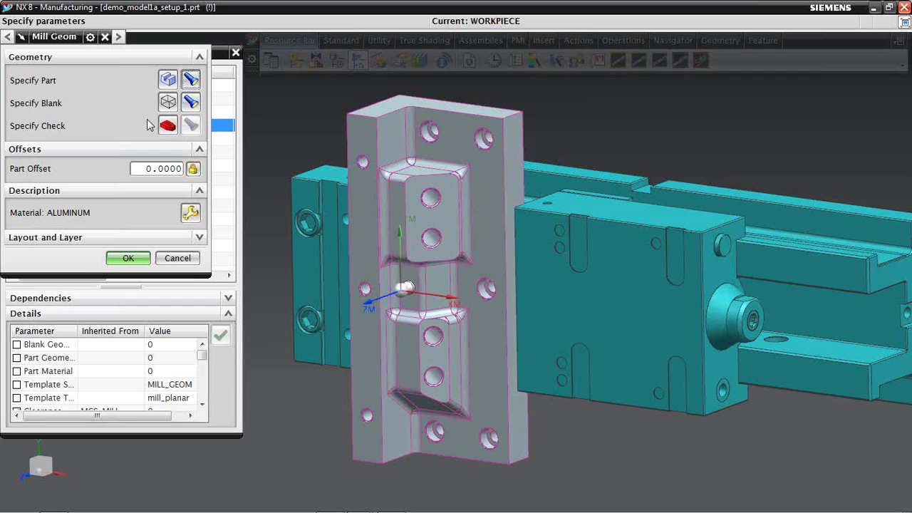
Step: Display the workpiece's blank, view the part material library, and refresh the display without changing the geometry
{"action": "left_click", "coordinate": [191, 103]}
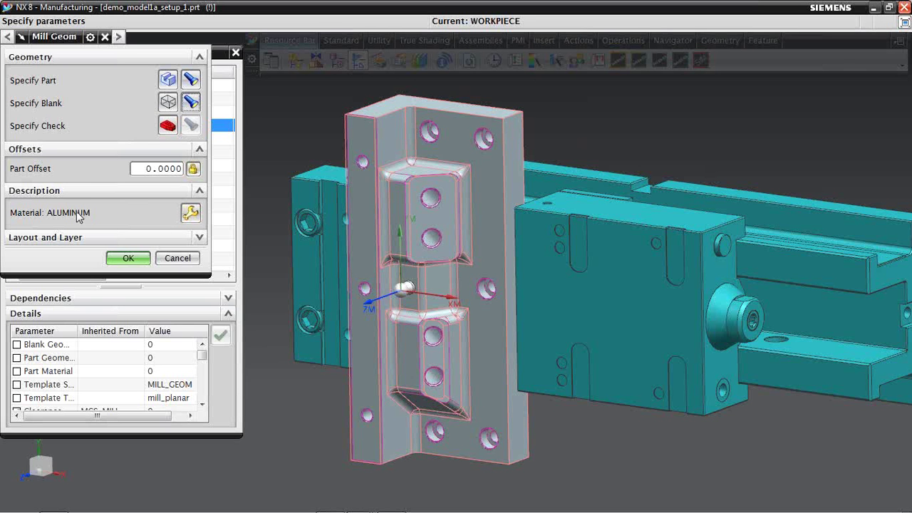
{"action": "left_click", "coordinate": [190, 214]}
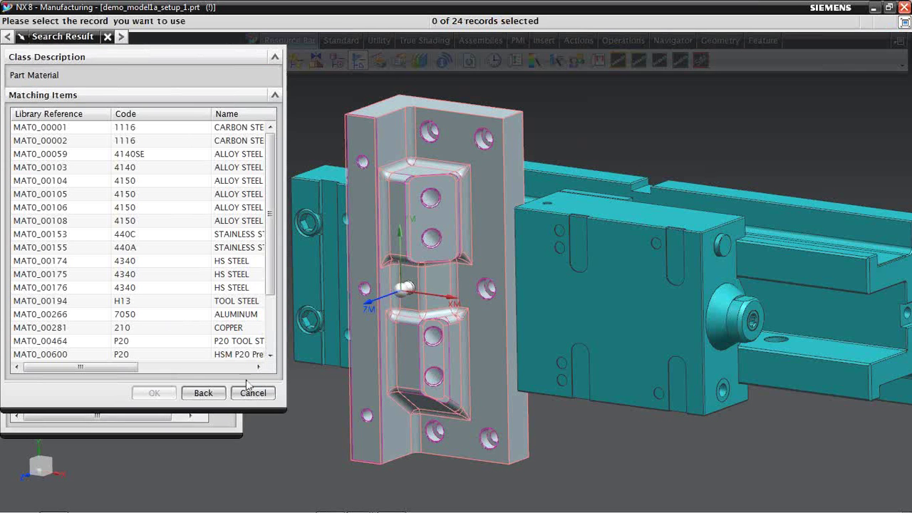
{"action": "left_click", "coordinate": [253, 395]}
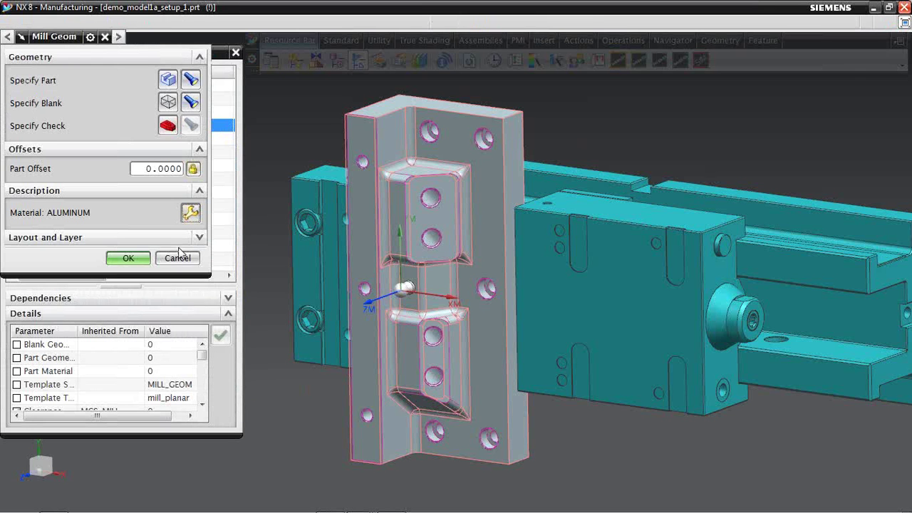
{"action": "left_click", "coordinate": [177, 259]}
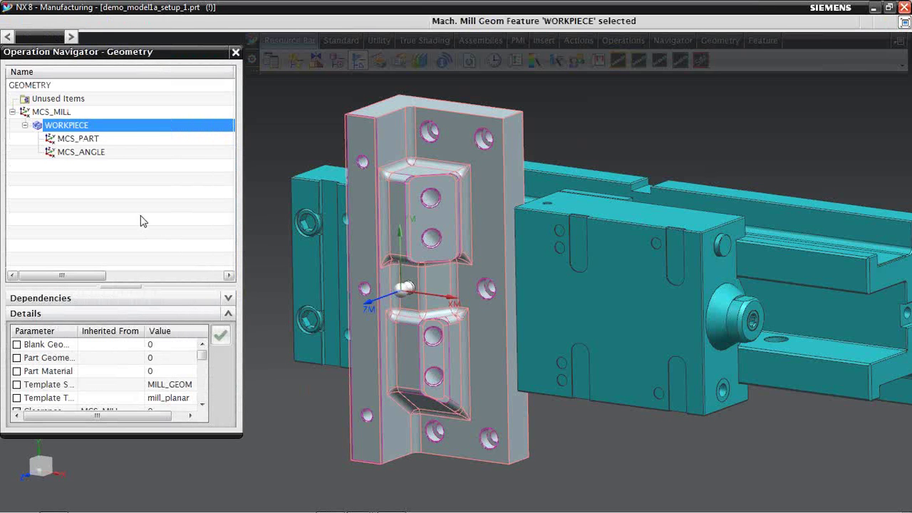
{"action": "right_click", "coordinate": [282, 130]}
{"action": "left_click", "coordinate": [303, 145]}
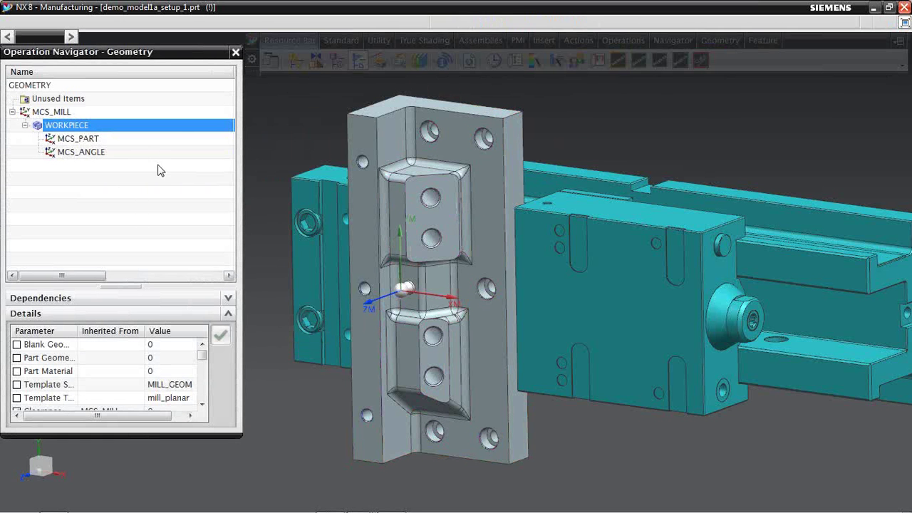
Step: Examine the geometry types and parent locations available for creating new machining geometry, keeping the drill type and MCS_PART
{"action": "left_click", "coordinate": [670, 43]}
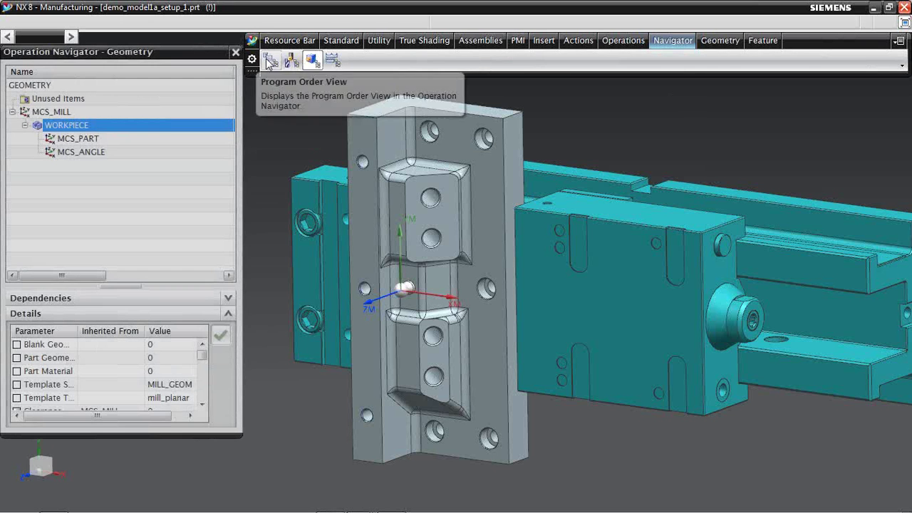
{"action": "left_click", "coordinate": [312, 61]}
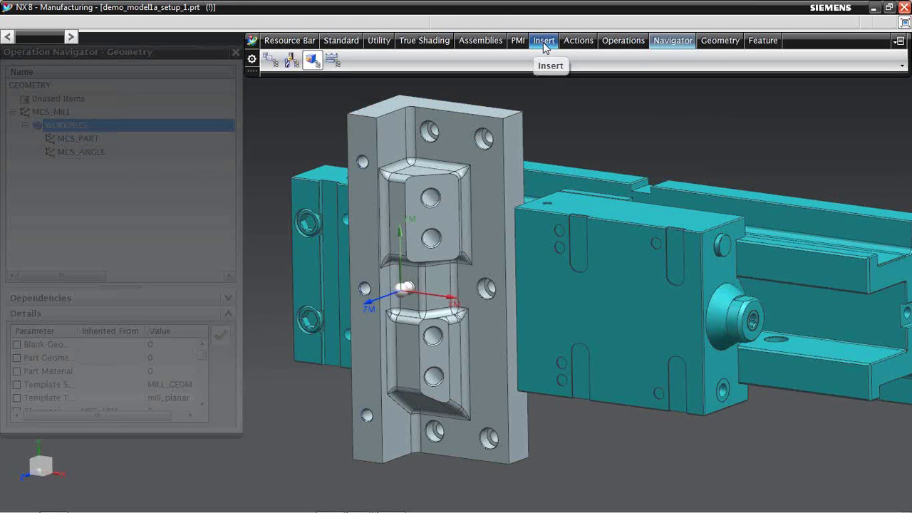
{"action": "left_click", "coordinate": [543, 43]}
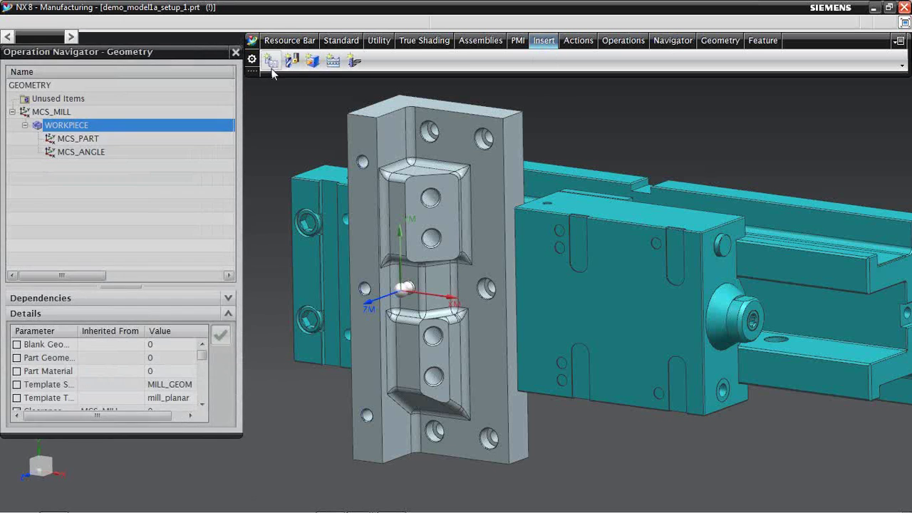
{"action": "left_click", "coordinate": [312, 62]}
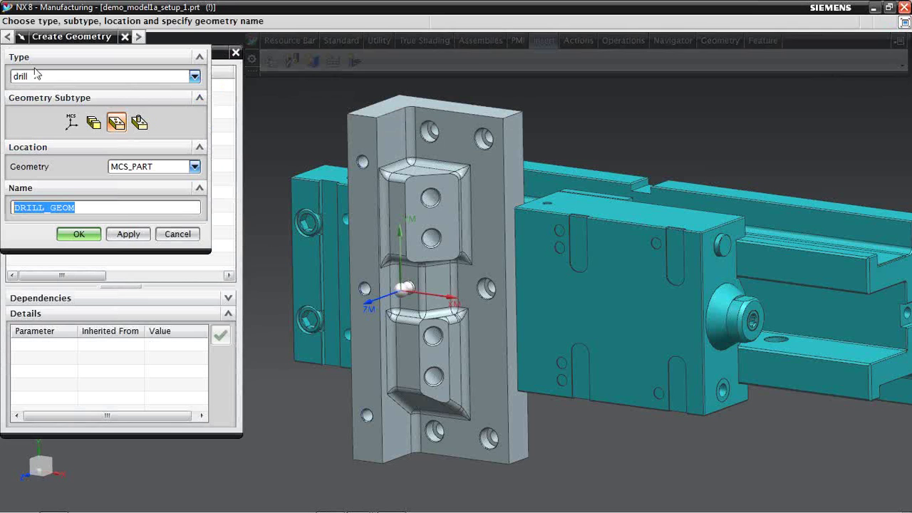
{"action": "left_click", "coordinate": [193, 76]}
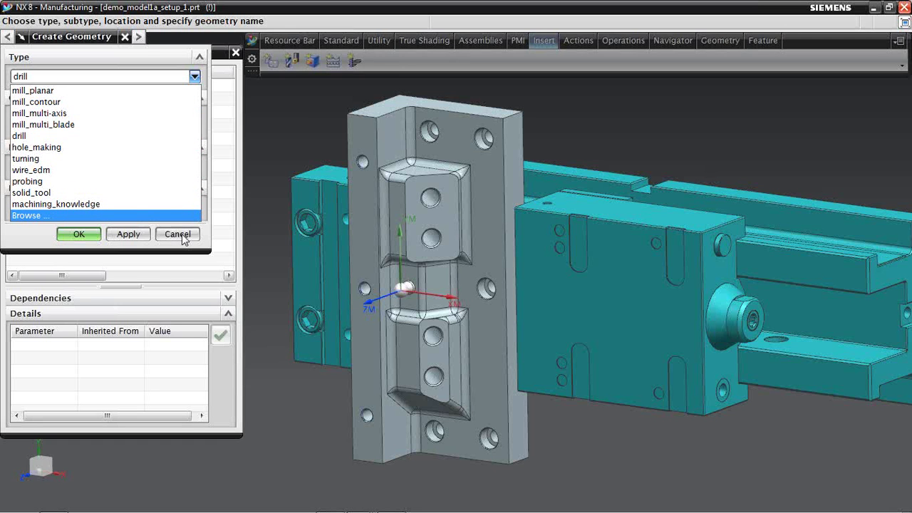
{"action": "left_click", "coordinate": [25, 136]}
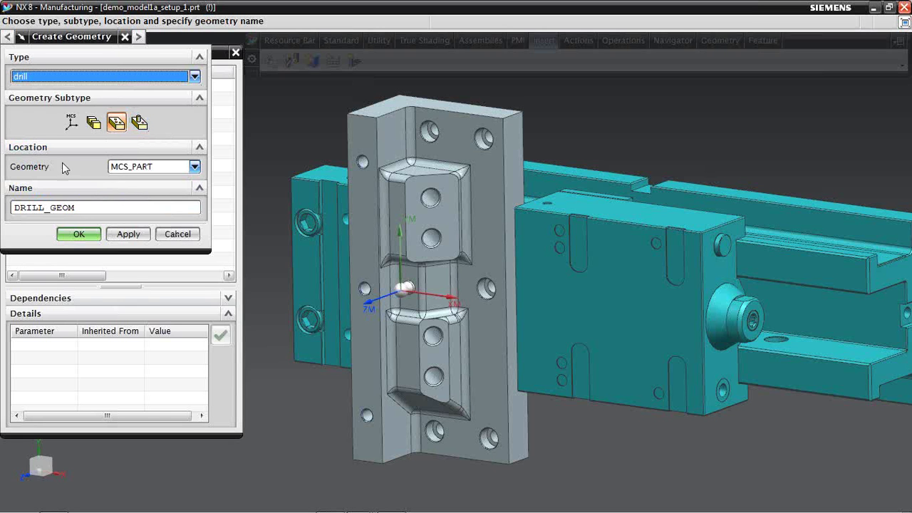
{"action": "left_click", "coordinate": [194, 167]}
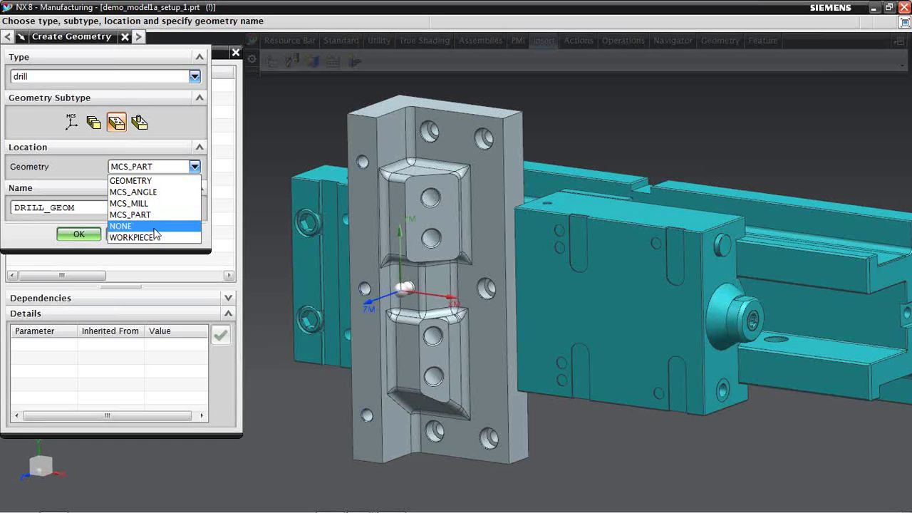
{"action": "left_click", "coordinate": [90, 176]}
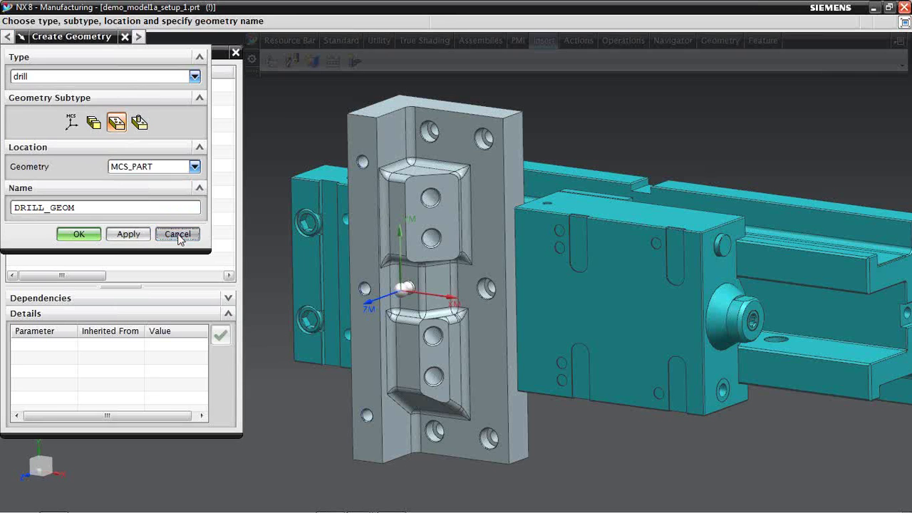
{"action": "left_click", "coordinate": [178, 236]}
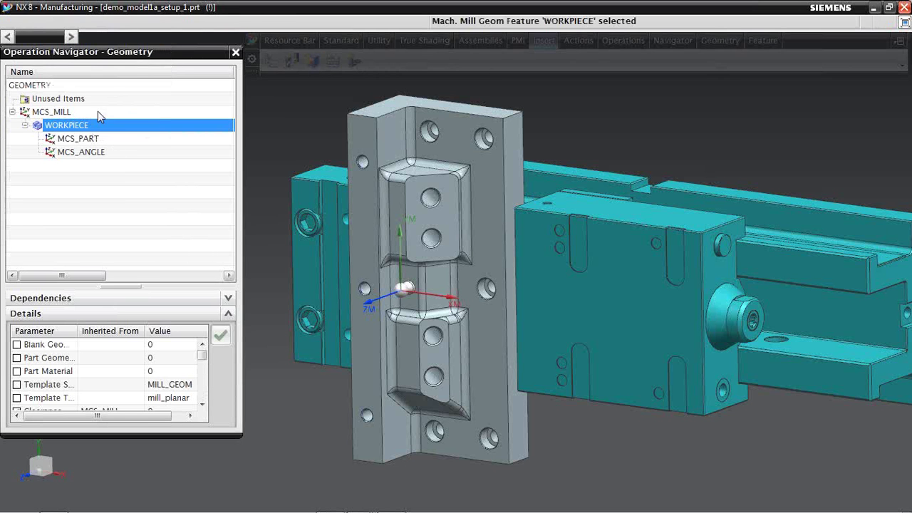
{"action": "left_click", "coordinate": [73, 143]}
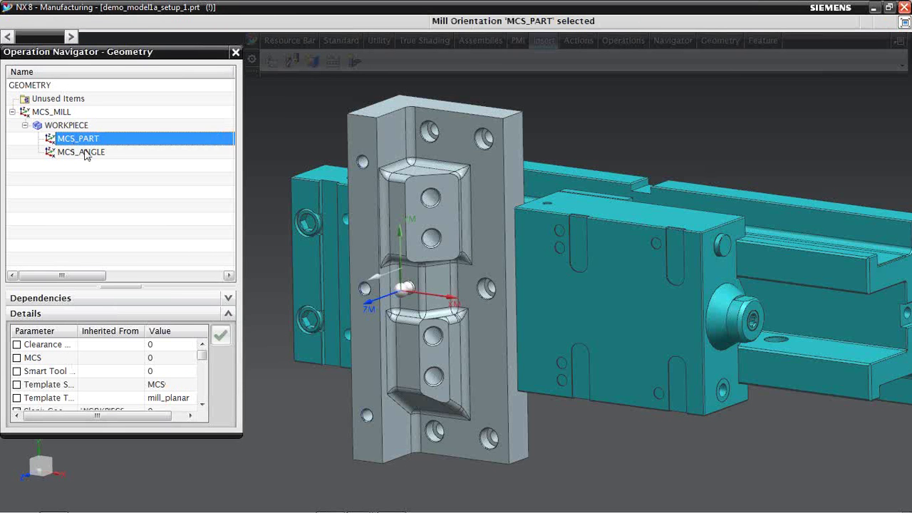
{"action": "right_click", "coordinate": [77, 141]}
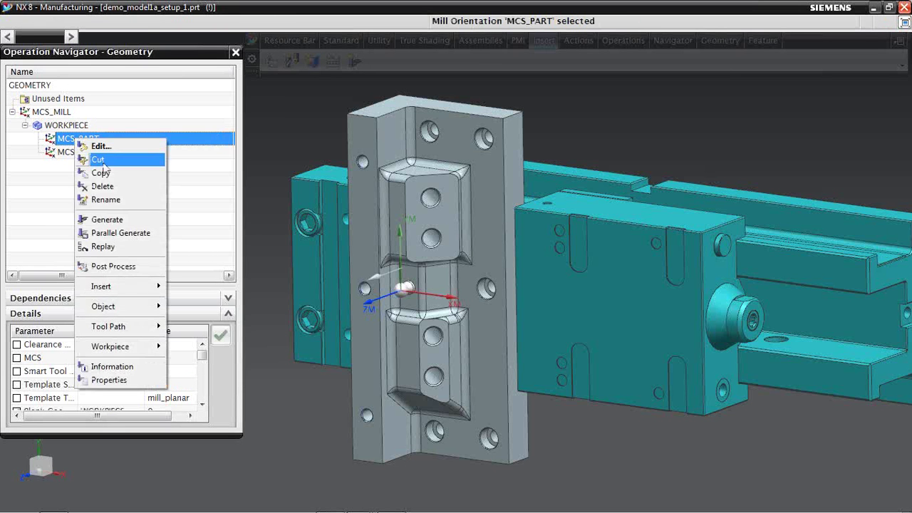
{"action": "mouse_move", "coordinate": [158, 290]}
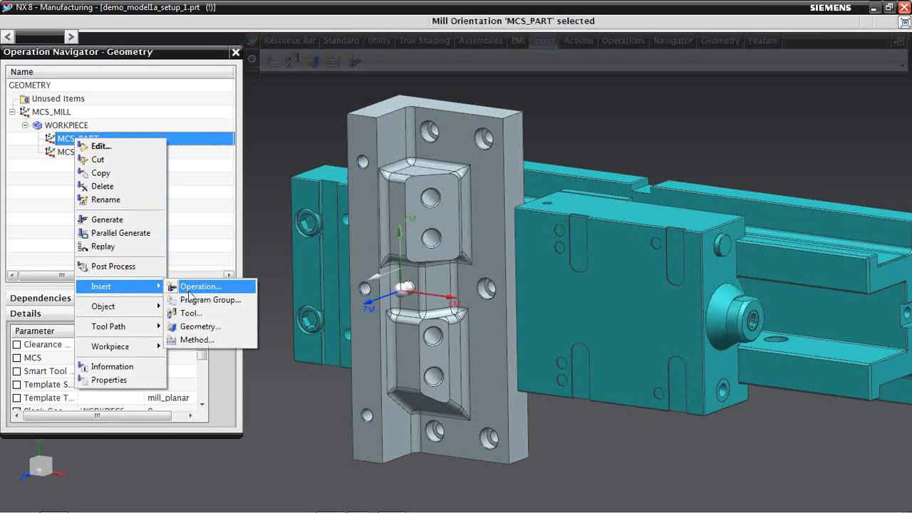
{"action": "left_click", "coordinate": [198, 330]}
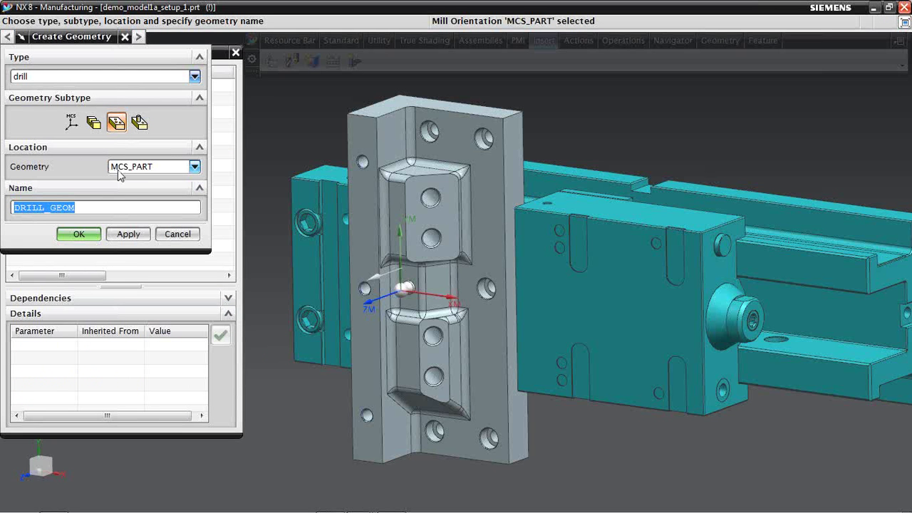
{"action": "left_click", "coordinate": [177, 234]}
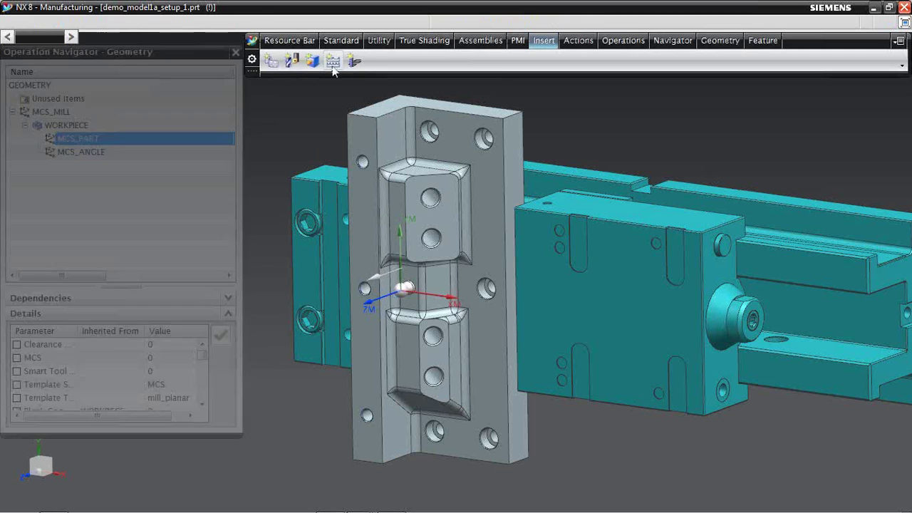
{"action": "left_click", "coordinate": [312, 62]}
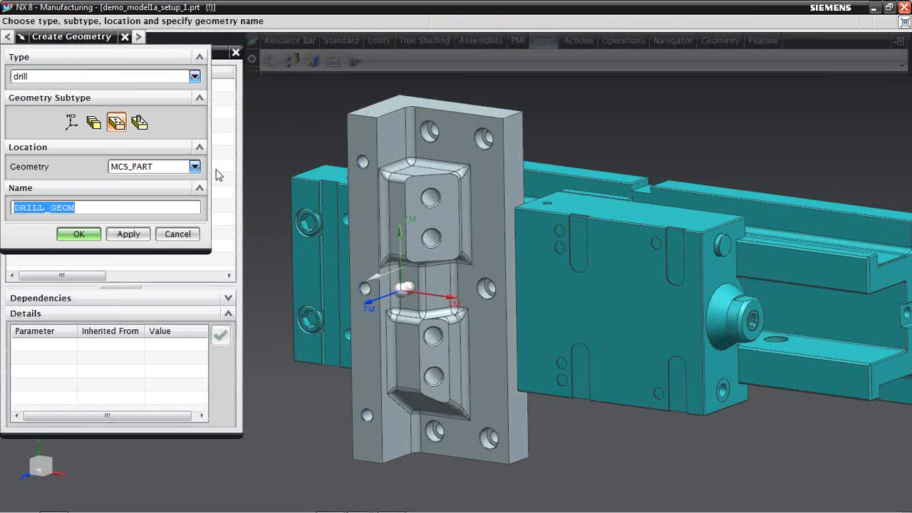
{"action": "left_click", "coordinate": [193, 166]}
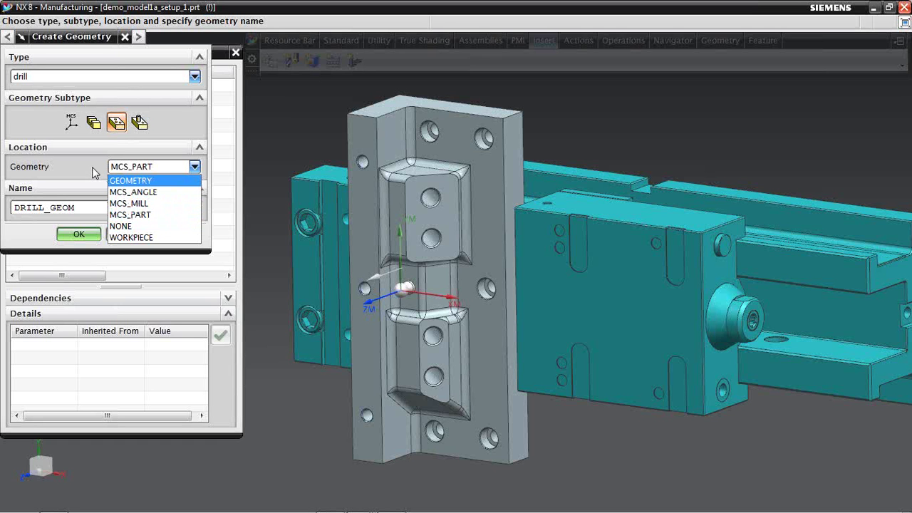
{"action": "left_click", "coordinate": [93, 168]}
{"action": "key", "text": "Escape"}
Step: Create a drill geometry group named DRILL_GEOM_TAP under MCS_PART
{"action": "left_click", "coordinate": [81, 142]}
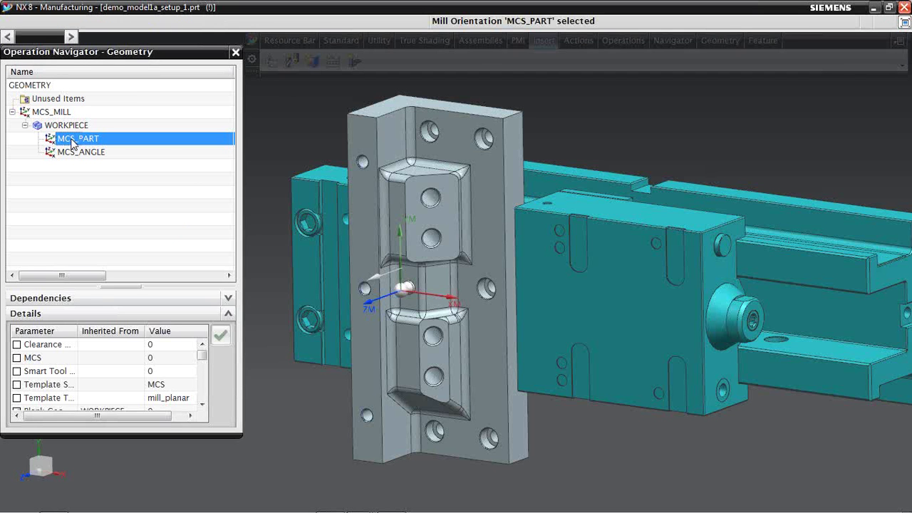
{"action": "right_click", "coordinate": [72, 143]}
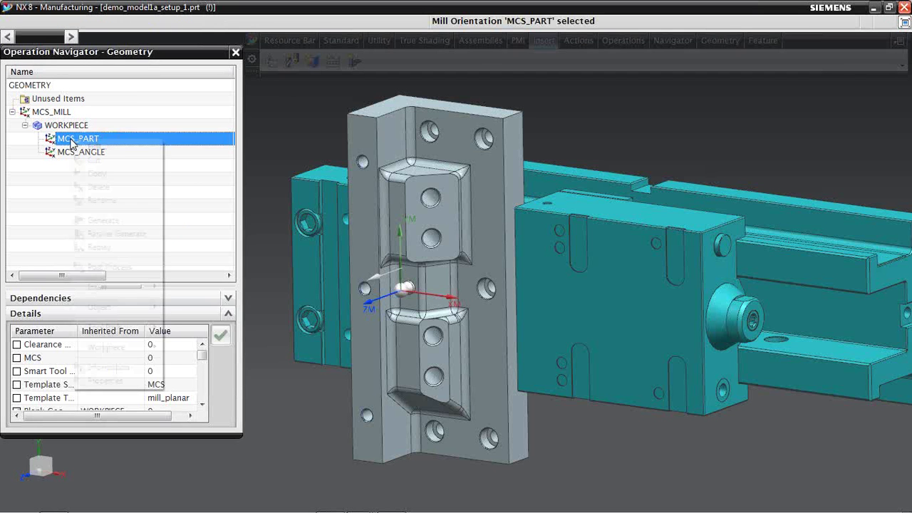
{"action": "mouse_move", "coordinate": [100, 287]}
{"action": "left_click", "coordinate": [193, 326]}
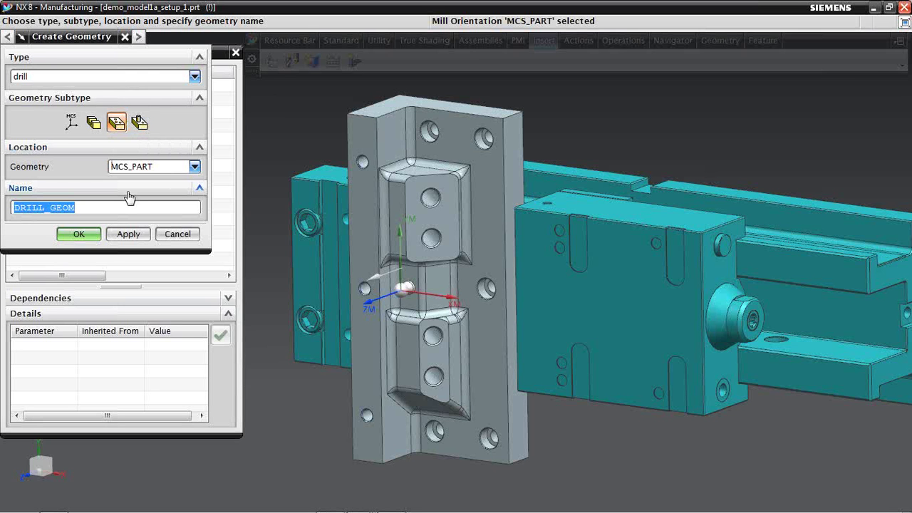
{"action": "left_click", "coordinate": [77, 208]}
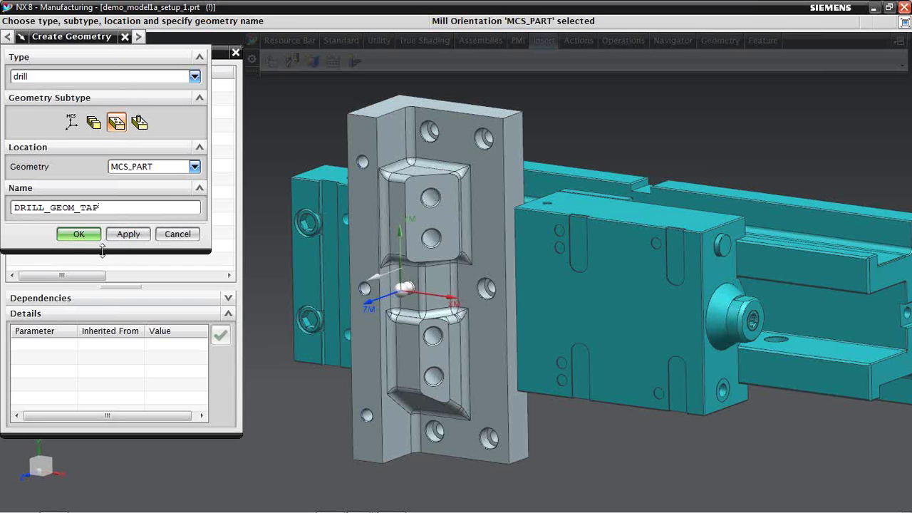
{"action": "left_click", "coordinate": [80, 236]}
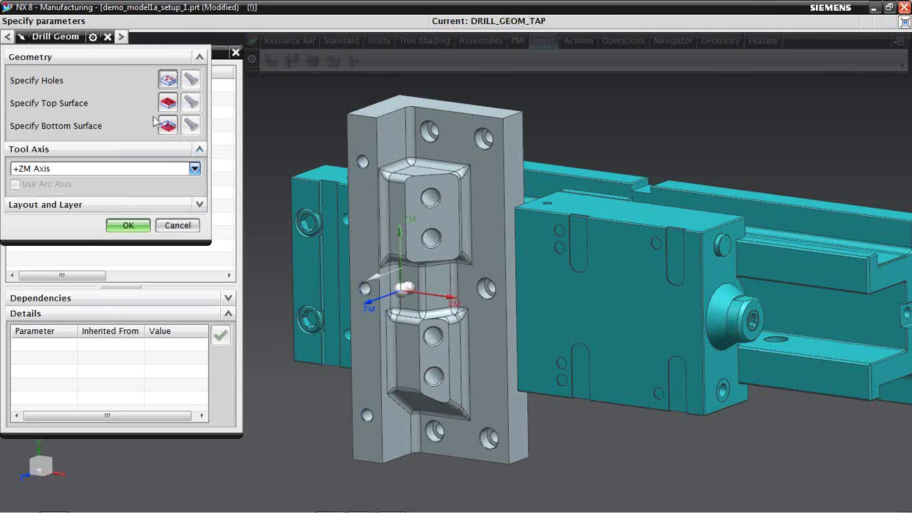
Step: Start the hole selection with generic points set to Arc/Ellipse/Sphere Center, and pick the upper small hole on the part's narrow raised flange
{"action": "left_click", "coordinate": [168, 79]}
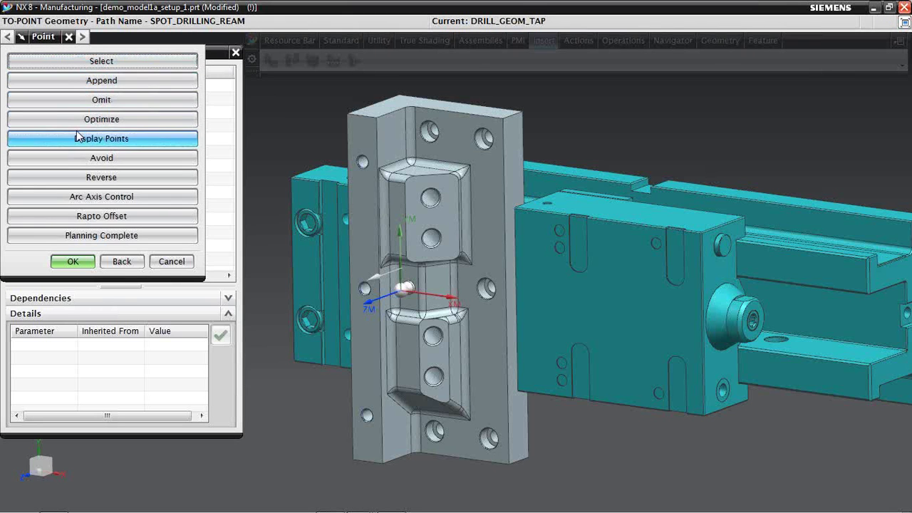
{"action": "left_click", "coordinate": [84, 62]}
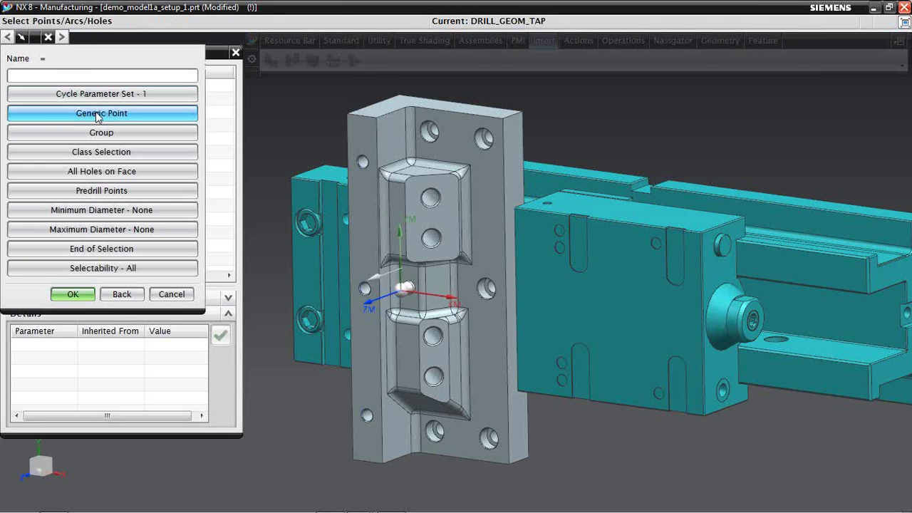
{"action": "left_click", "coordinate": [99, 116]}
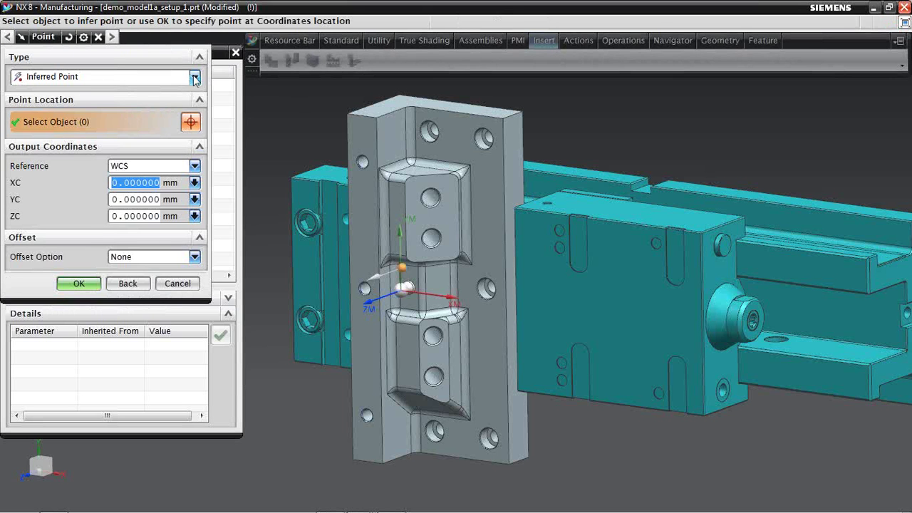
{"action": "left_click", "coordinate": [194, 77]}
{"action": "left_click", "coordinate": [56, 176]}
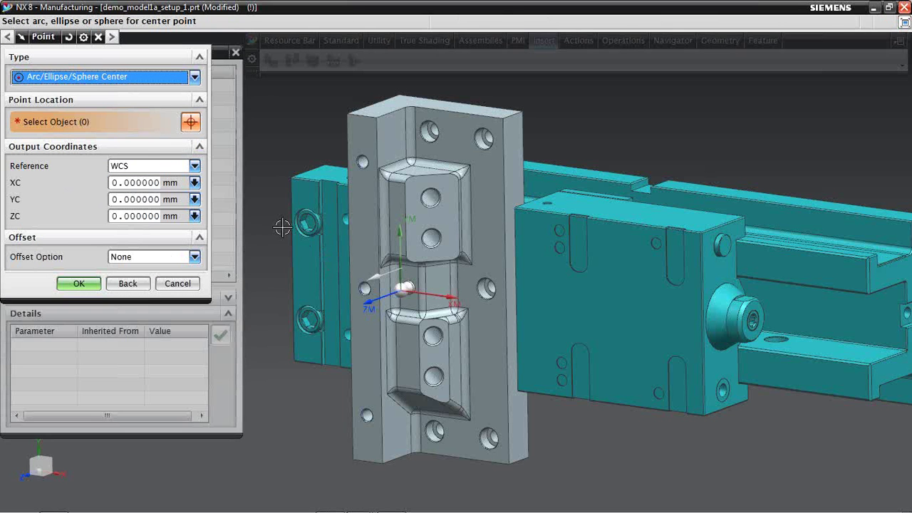
{"action": "scroll", "coordinate": [283, 232], "scroll_direction": "up", "scroll_amount": 3}
{"action": "scroll", "coordinate": [282, 235], "scroll_direction": "up", "scroll_amount": 5}
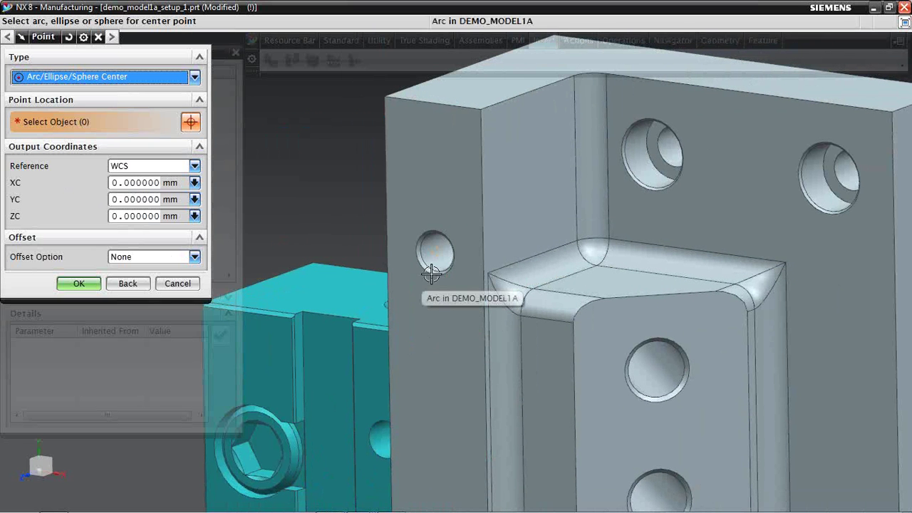
{"action": "left_click", "coordinate": [431, 273]}
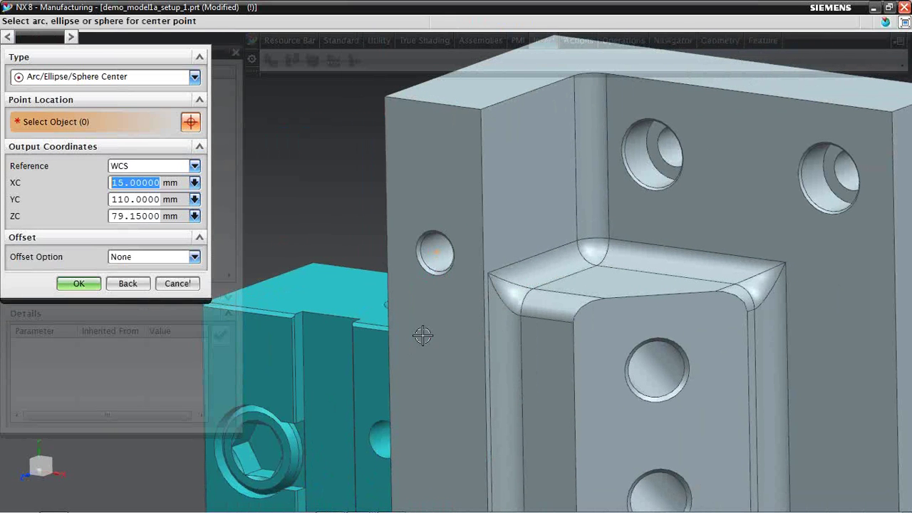
Step: Add the centers of the middle and lower small holes on the narrow raised flange, and accept the hole selection
{"action": "scroll", "coordinate": [427, 333], "scroll_direction": "down", "scroll_amount": 2}
{"action": "middle_click_drag", "start_coordinate": [427, 332], "coordinate": [439, 241], "text": "shift"}
{"action": "scroll", "coordinate": [438, 242], "scroll_direction": "up", "scroll_amount": 4}
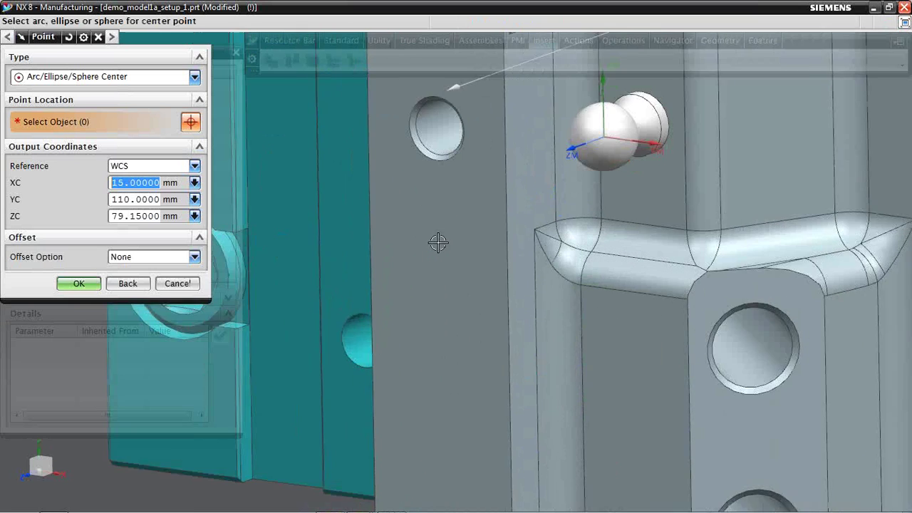
{"action": "left_click", "coordinate": [425, 129]}
{"action": "middle_click", "coordinate": [426, 134]}
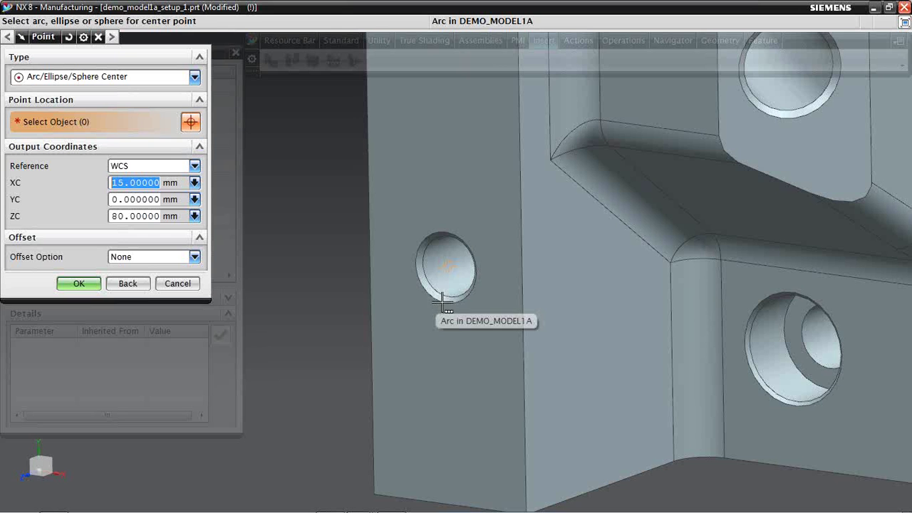
{"action": "left_click", "coordinate": [442, 302]}
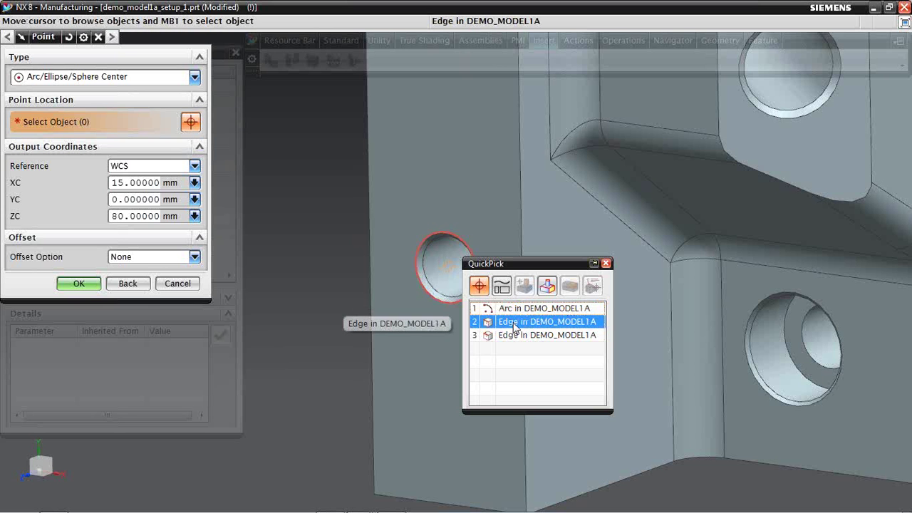
{"action": "left_click", "coordinate": [515, 327]}
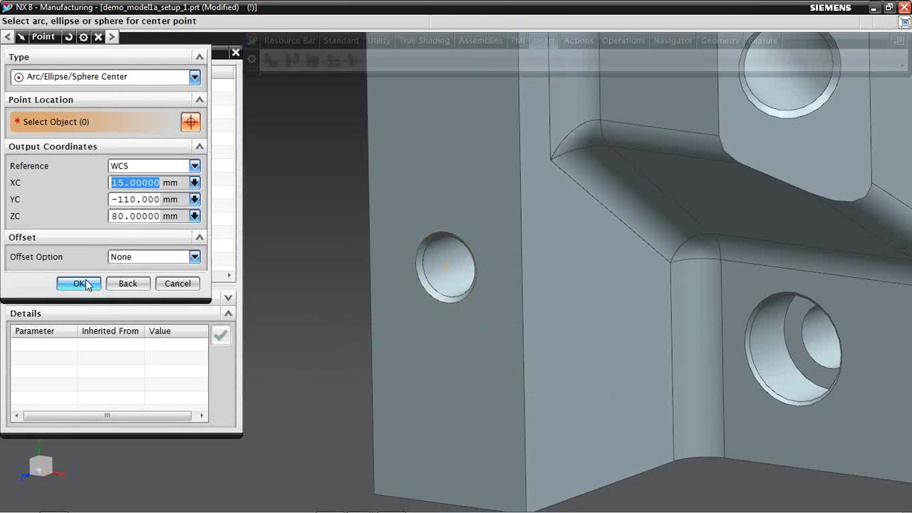
{"action": "left_click", "coordinate": [78, 283]}
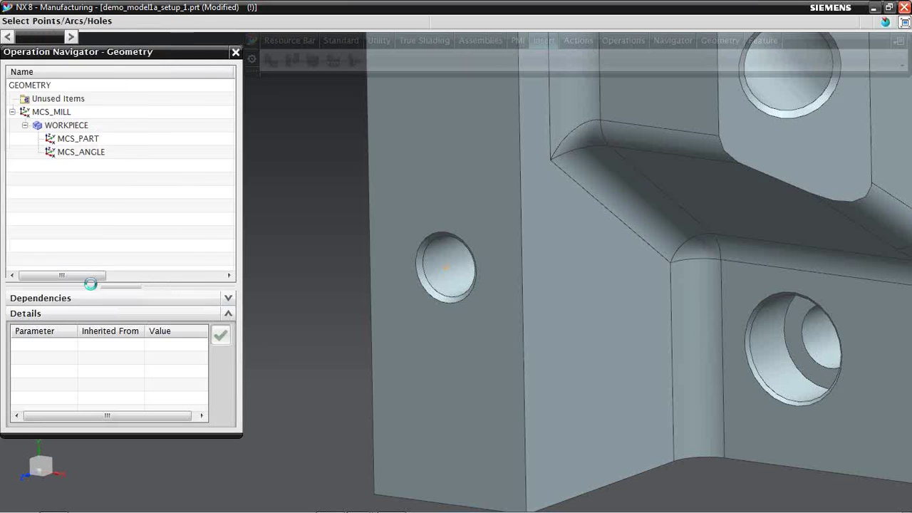
{"action": "middle_click_drag", "start_coordinate": [311, 294], "coordinate": [282, 289]}
{"action": "left_click", "coordinate": [78, 295]}
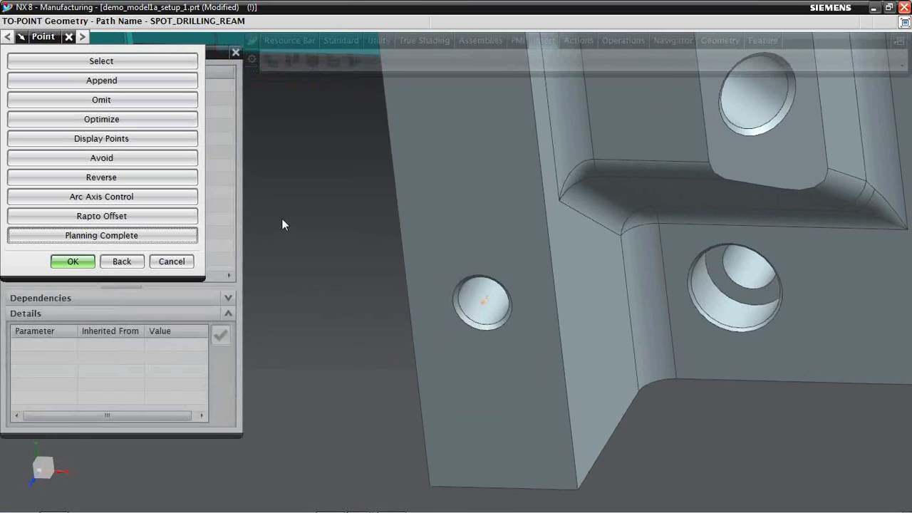
{"action": "left_click", "coordinate": [74, 261]}
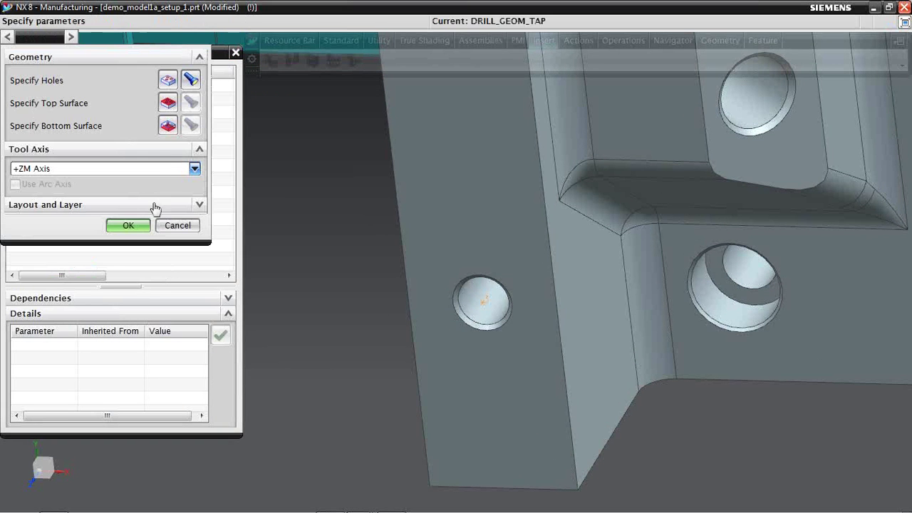
Step: Define the top surface of DRILL_GEOM_TAP as the narrow raised flange's front face, and accept the group
{"action": "left_click", "coordinate": [164, 105]}
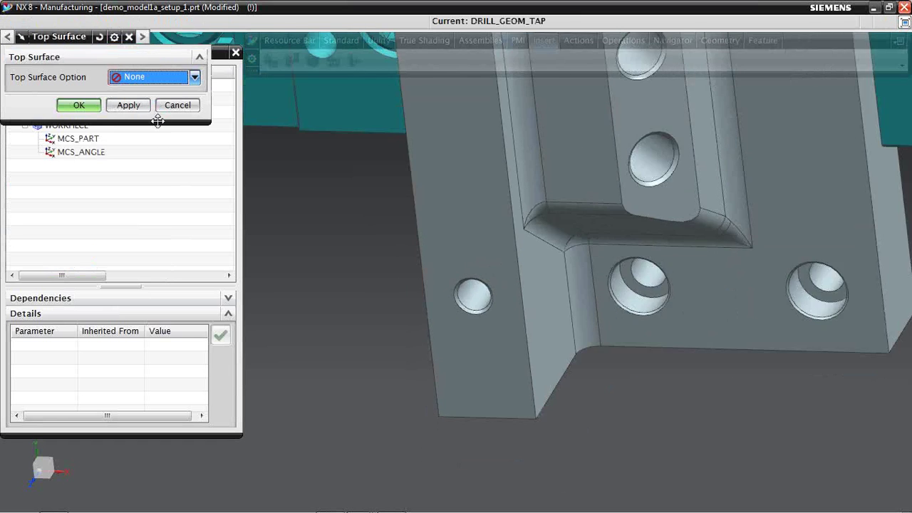
{"action": "left_click", "coordinate": [194, 76]}
{"action": "left_click", "coordinate": [132, 89]}
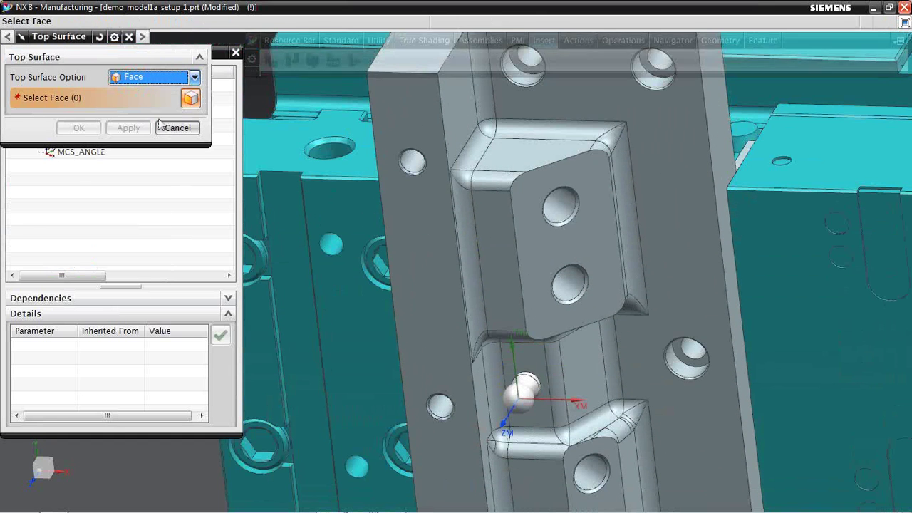
{"action": "left_click", "coordinate": [426, 253]}
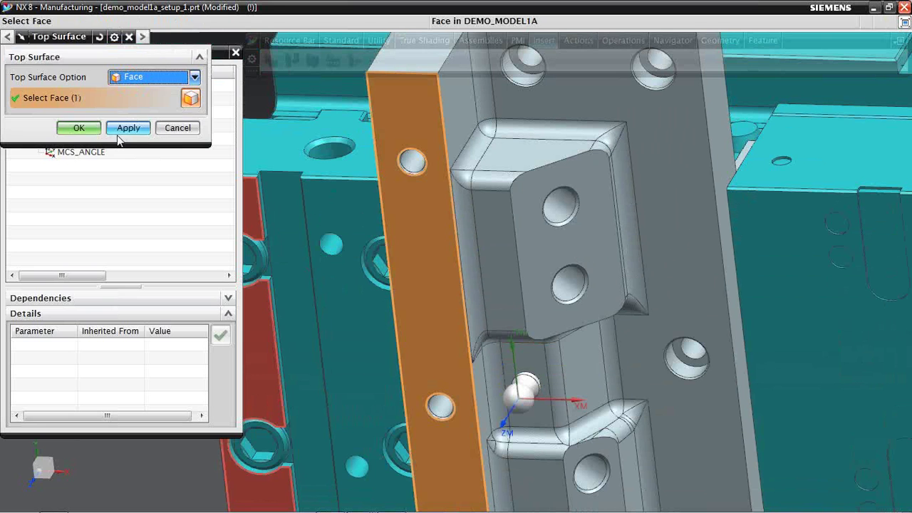
{"action": "left_click", "coordinate": [80, 128]}
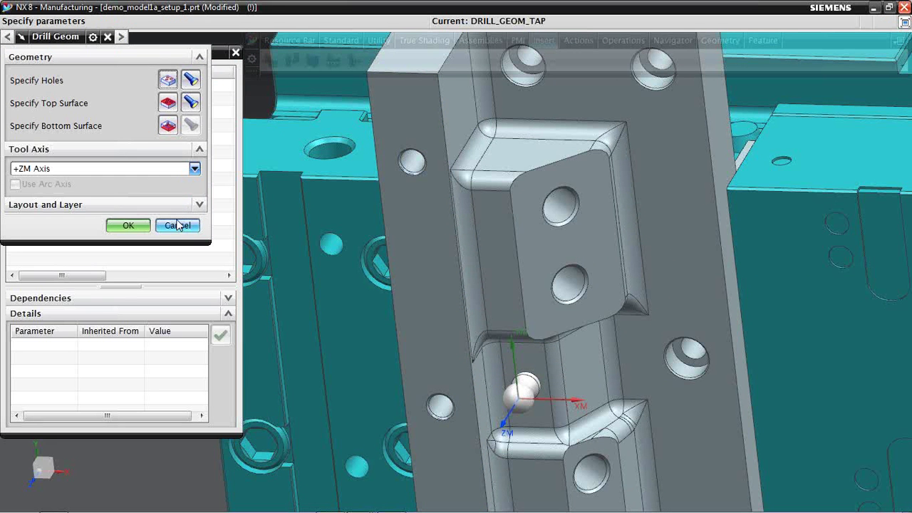
{"action": "left_click", "coordinate": [128, 225]}
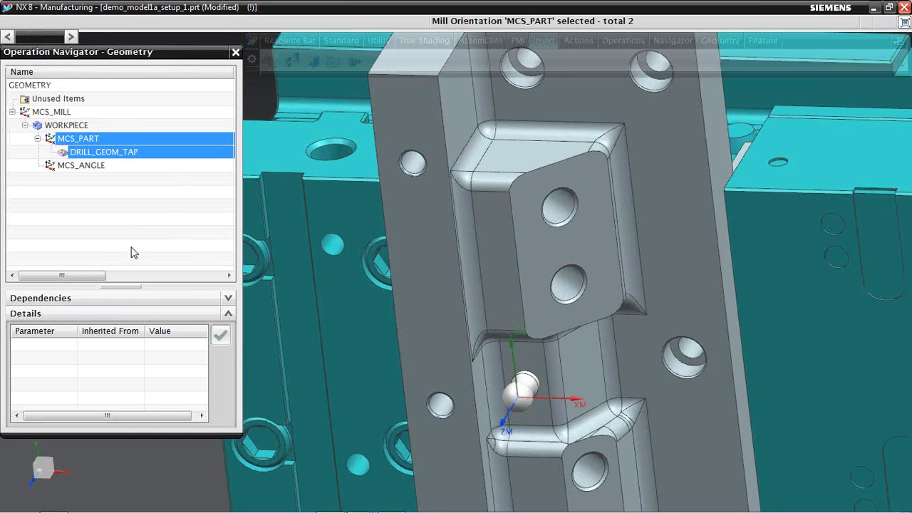
Step: Review the hole locations and top face assigned to DRILL_GEOM_TAP on the part
{"action": "left_click", "coordinate": [94, 158]}
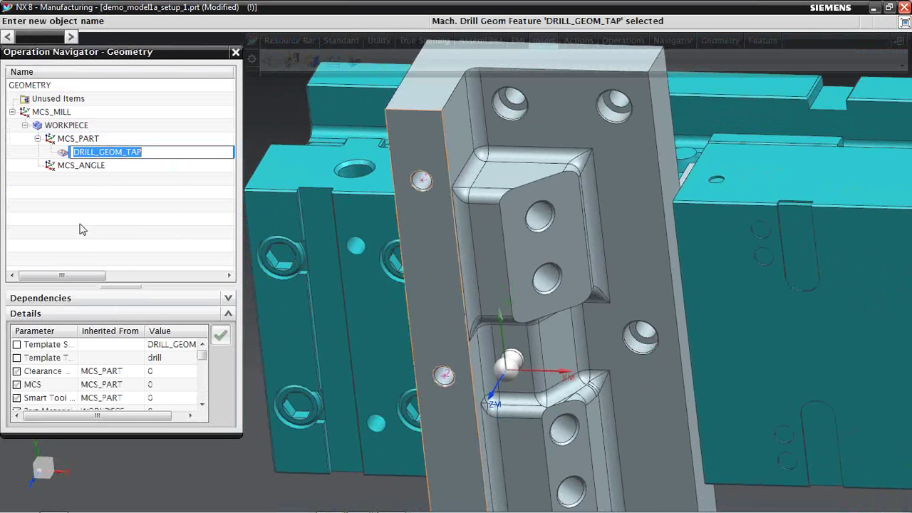
{"action": "left_click", "coordinate": [145, 200]}
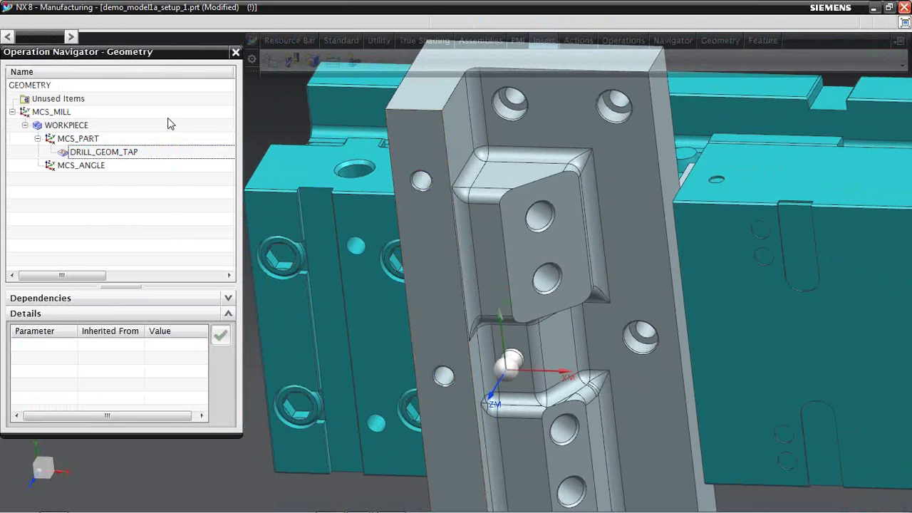
{"action": "scroll", "coordinate": [368, 77], "scroll_direction": "down", "scroll_amount": 1}
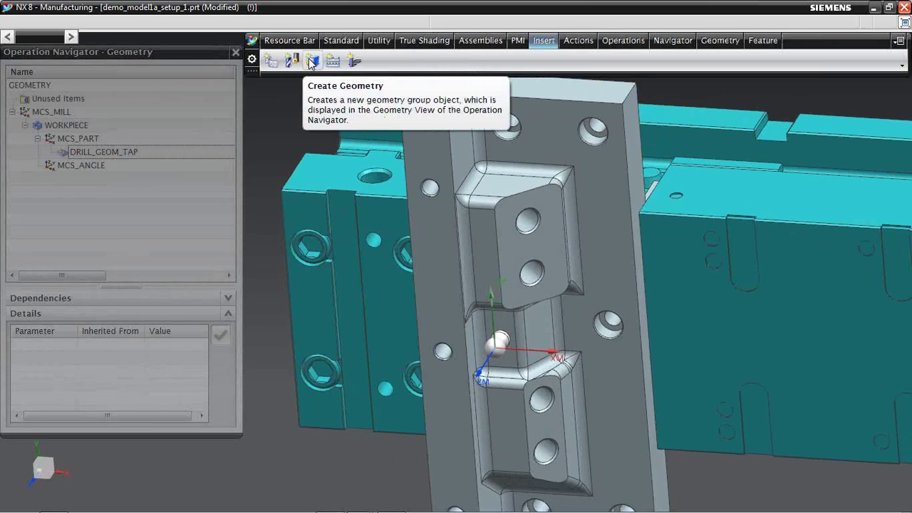
Step: Create a drill geometry group named DRILL_GEOM_CBORE under WORKPIECE
{"action": "left_click", "coordinate": [311, 62]}
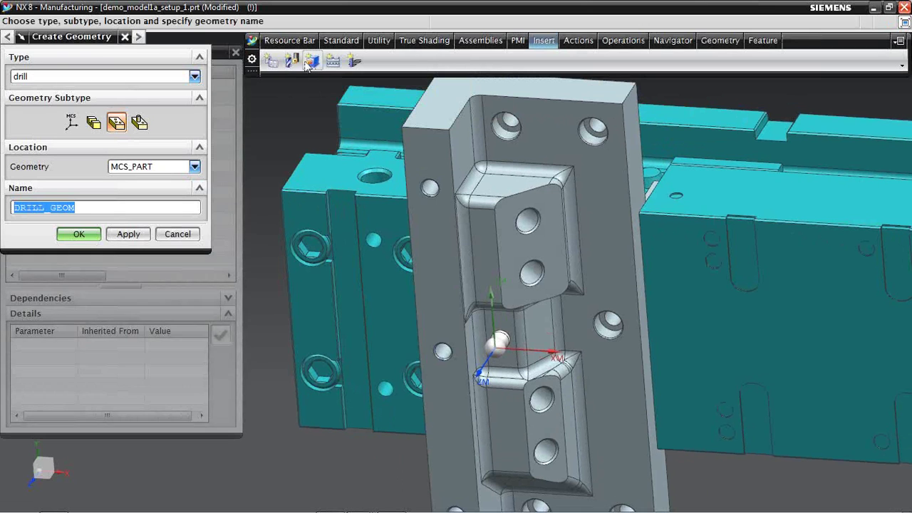
{"action": "left_click", "coordinate": [77, 208]}
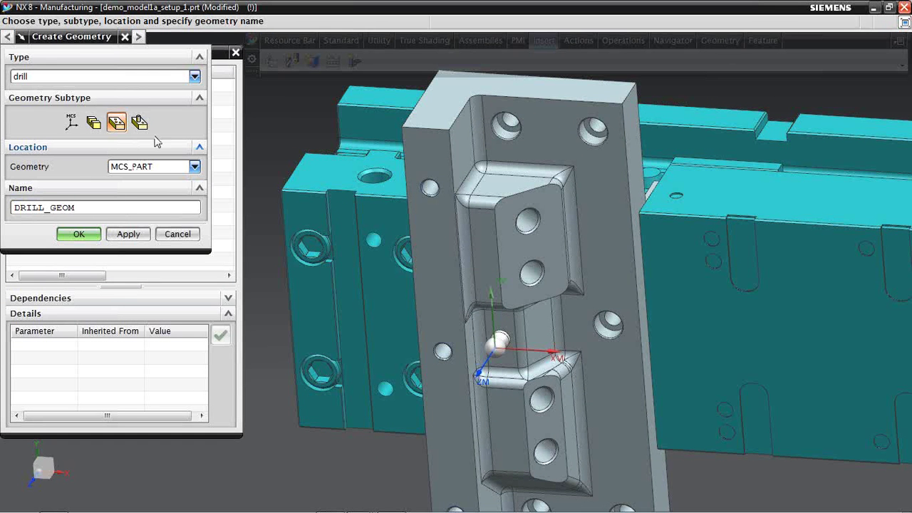
{"action": "type", "text": "_"}
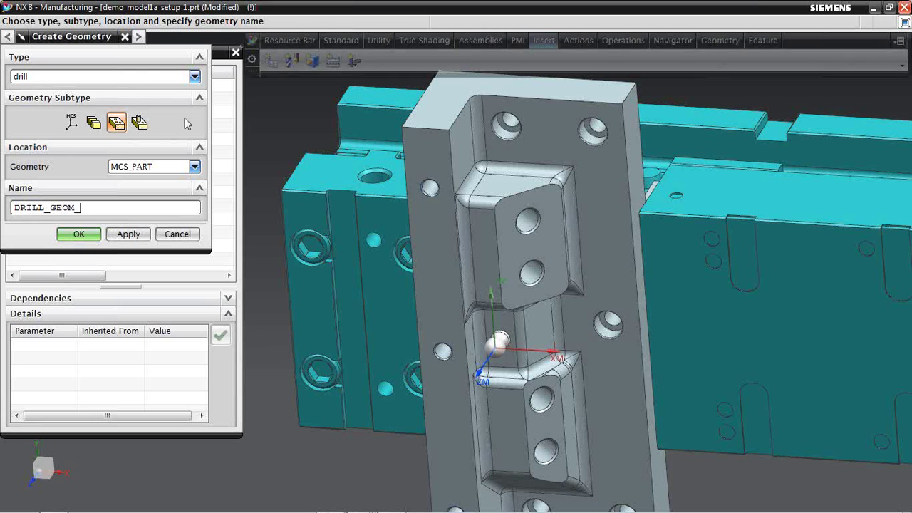
{"action": "type", "text": "CEO"}
{"action": "left_click", "coordinate": [194, 166]}
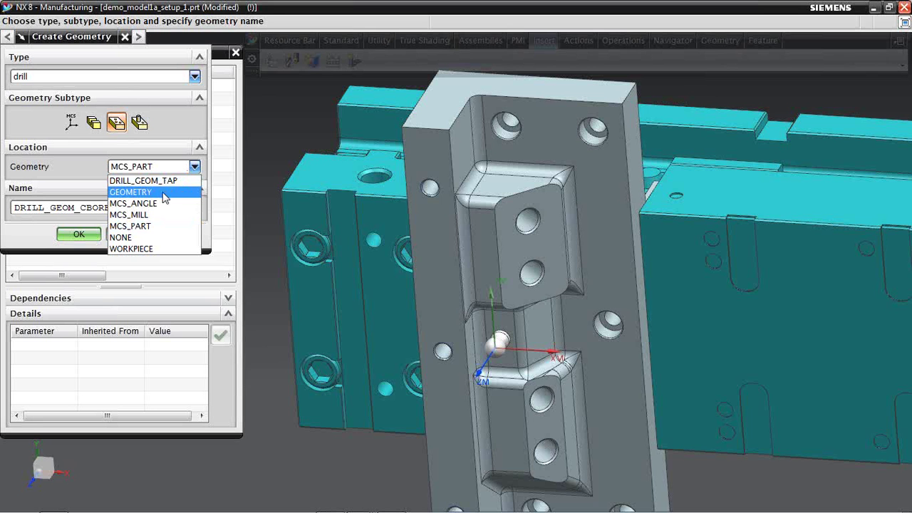
{"action": "left_click", "coordinate": [145, 249]}
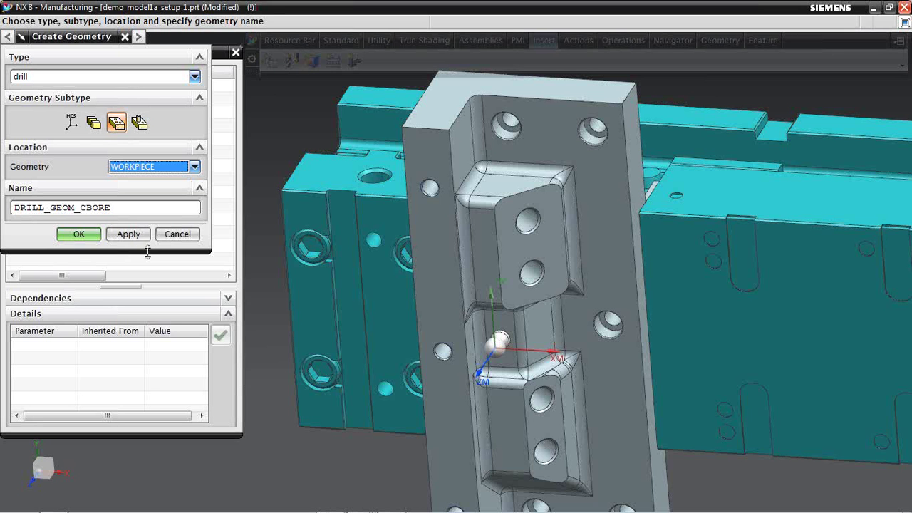
{"action": "left_click", "coordinate": [78, 234]}
Step: Start the hole selection with generic points set to Arc/Ellipse/Sphere Center, and pick the two upper counterbored holes
{"action": "left_click", "coordinate": [165, 81]}
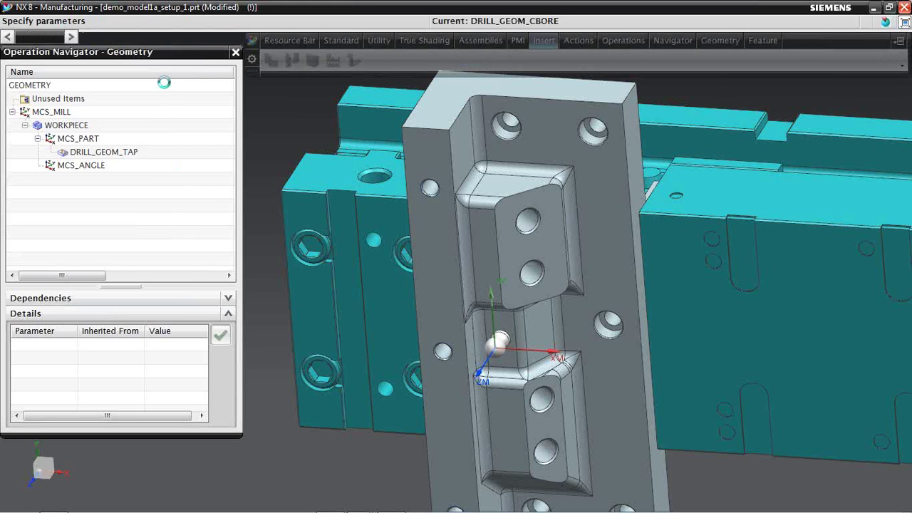
{"action": "scroll", "coordinate": [191, 248], "scroll_direction": "up", "scroll_amount": 4}
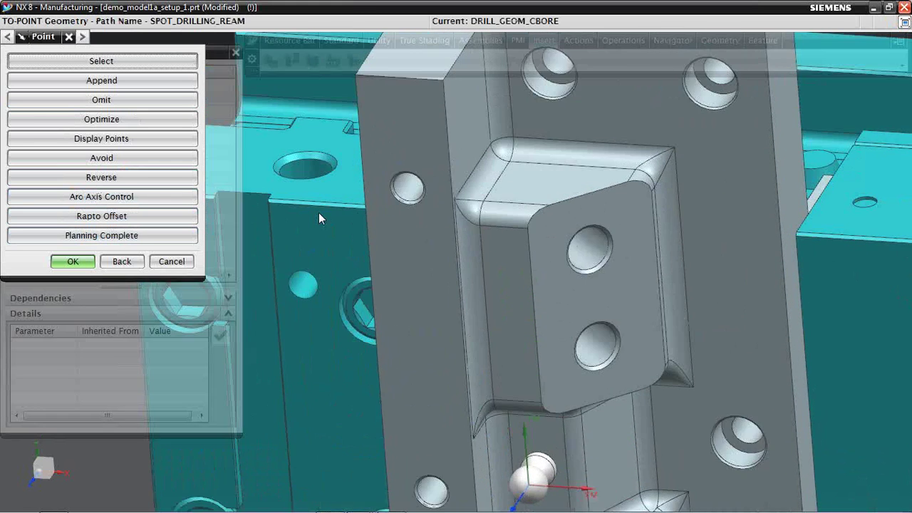
{"action": "middle_click_drag", "start_coordinate": [432, 151], "coordinate": [261, 252], "text": "shift"}
{"action": "left_click", "coordinate": [108, 64]}
{"action": "left_click", "coordinate": [150, 113]}
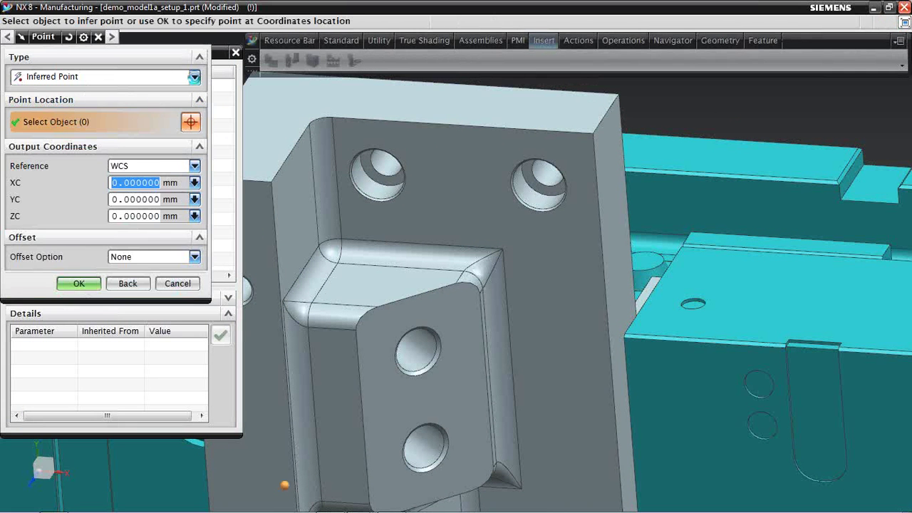
{"action": "left_click", "coordinate": [194, 77]}
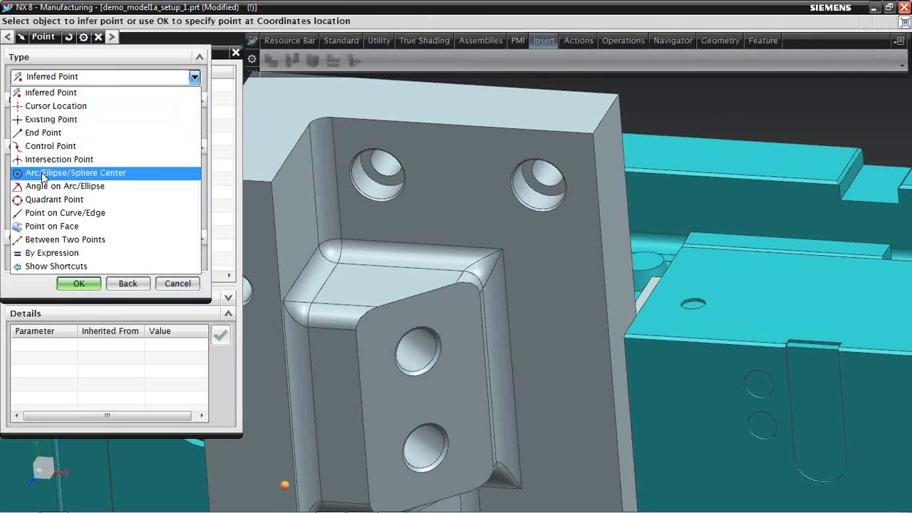
{"action": "left_click", "coordinate": [44, 176]}
{"action": "left_click", "coordinate": [378, 201]}
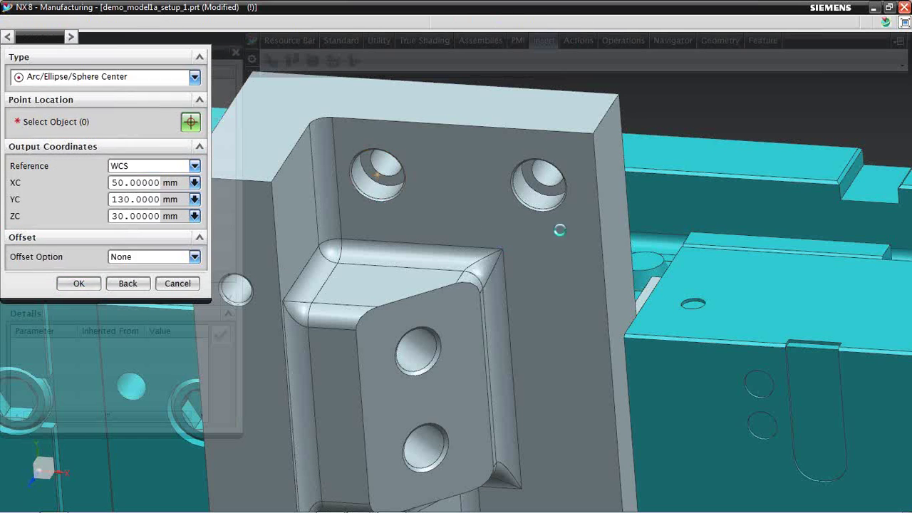
{"action": "left_click", "coordinate": [543, 208]}
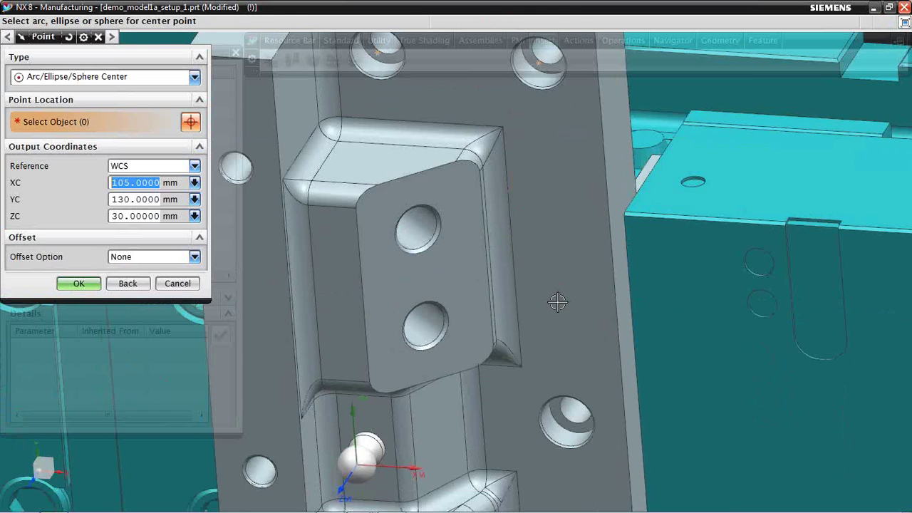
Step: Add the middle counterbored hole and the two lower counterbored holes, and accept the hole selection
{"action": "left_click", "coordinate": [572, 221]}
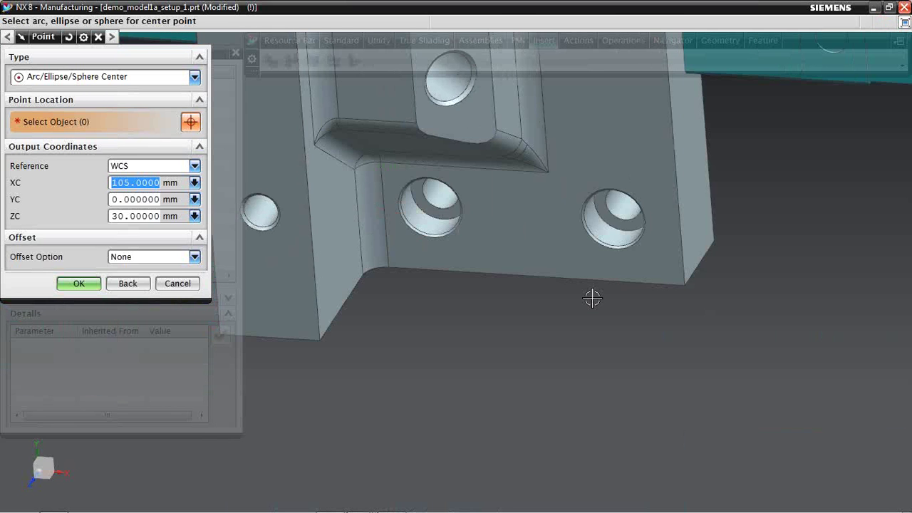
{"action": "left_click", "coordinate": [79, 283]}
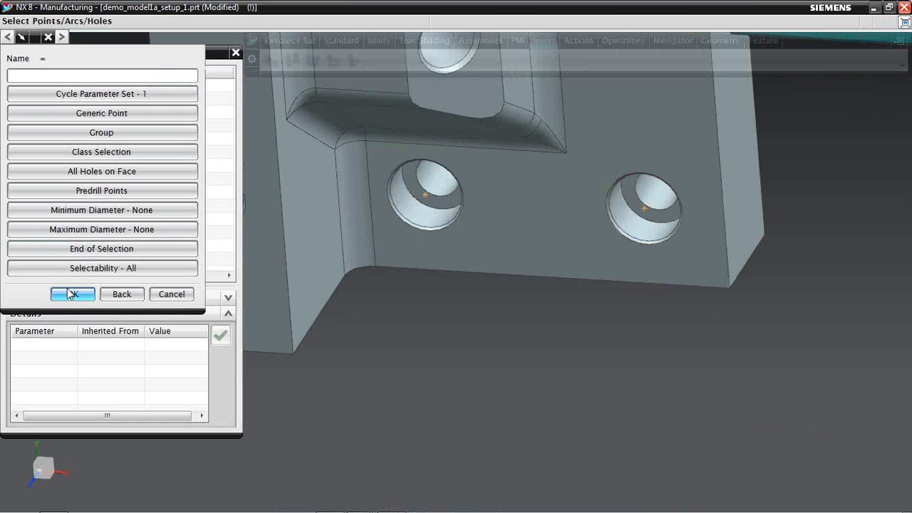
{"action": "left_click", "coordinate": [73, 295]}
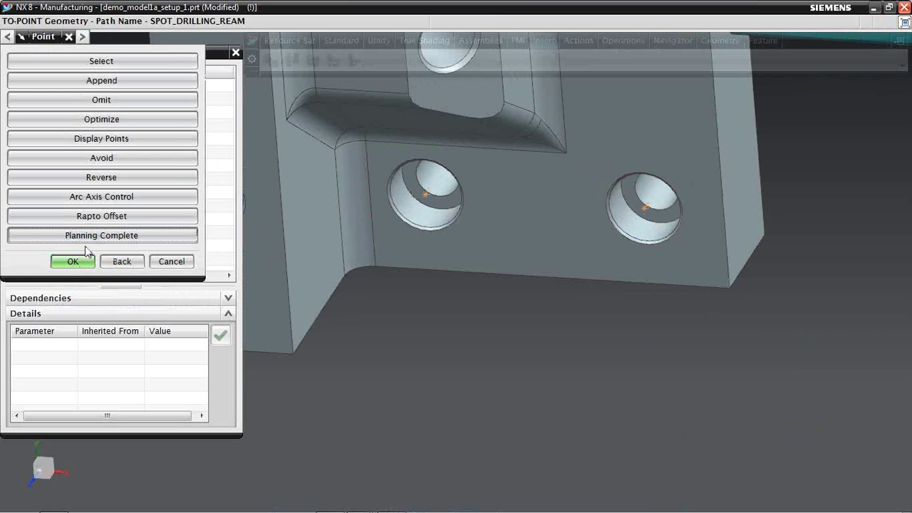
{"action": "left_click", "coordinate": [74, 261]}
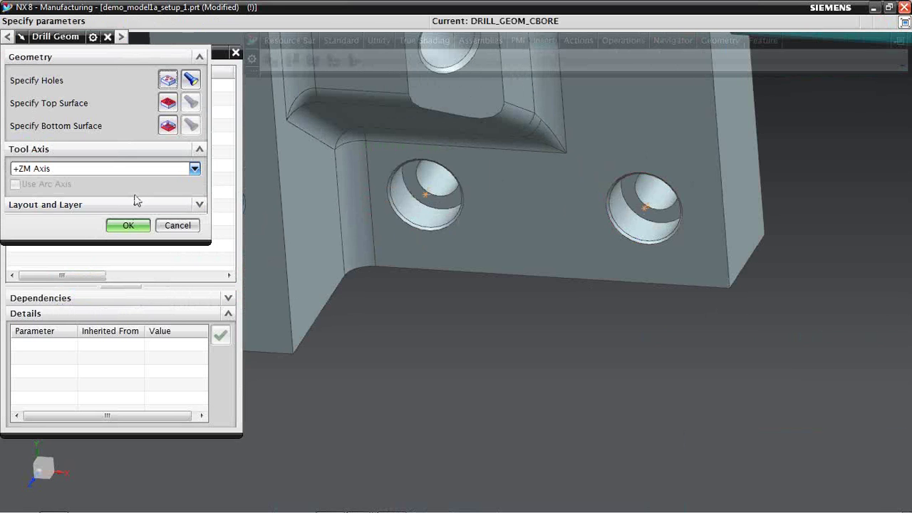
Step: Define the top surface of DRILL_GEOM_CBORE as the flat face around the counterbored holes, and accept the group
{"action": "left_click", "coordinate": [167, 102]}
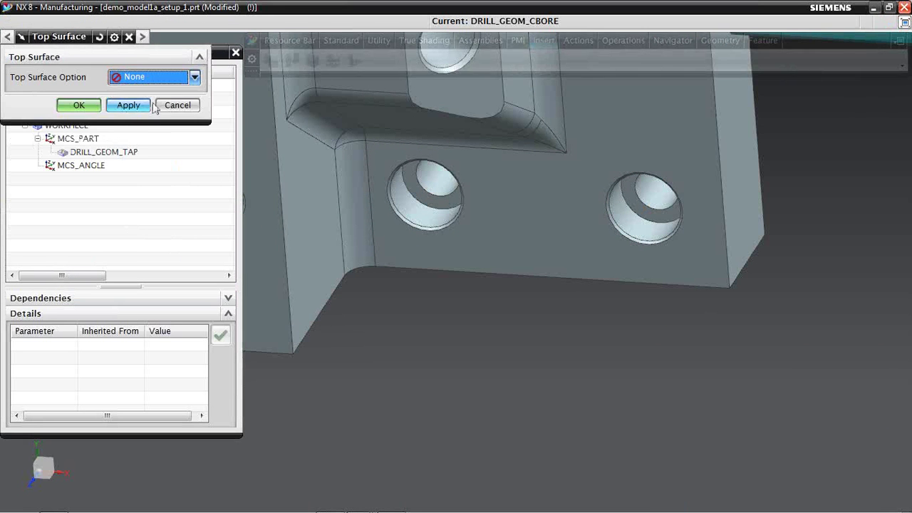
{"action": "left_click", "coordinate": [195, 77]}
{"action": "left_click", "coordinate": [135, 89]}
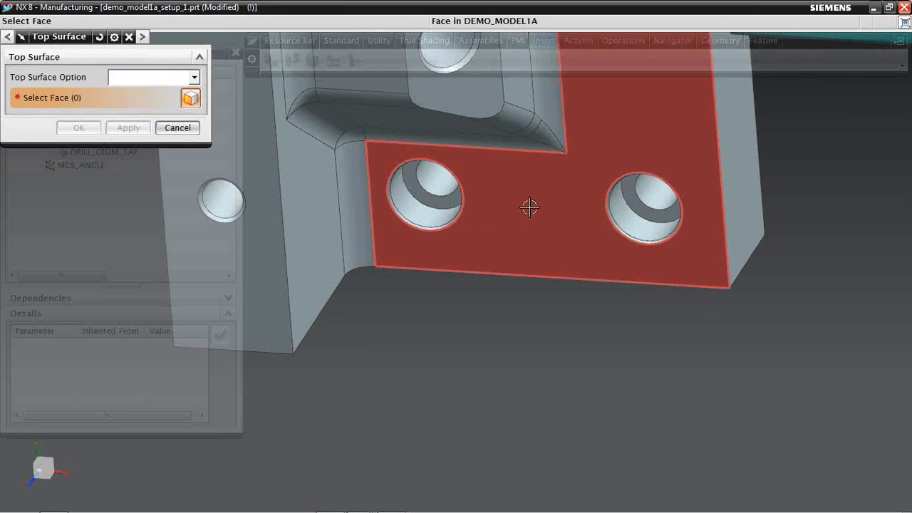
{"action": "left_click", "coordinate": [530, 207]}
{"action": "left_click", "coordinate": [78, 128]}
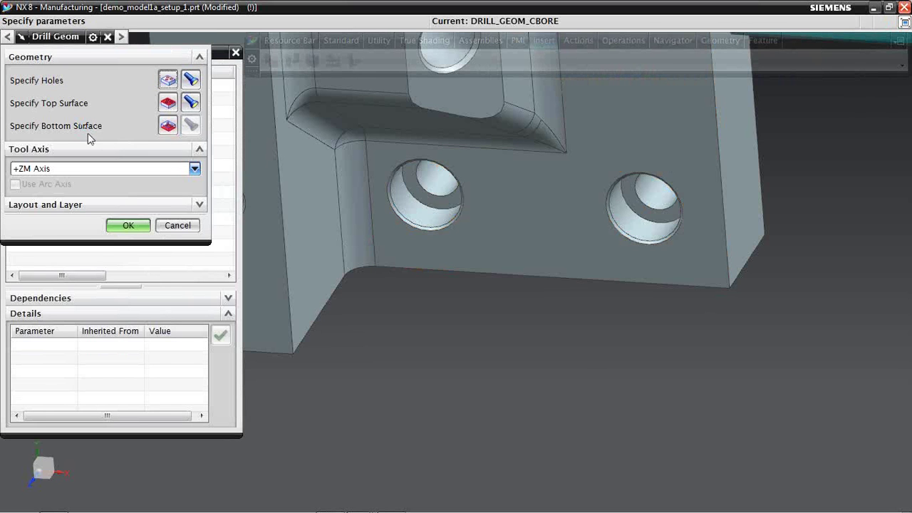
{"action": "left_click", "coordinate": [121, 225]}
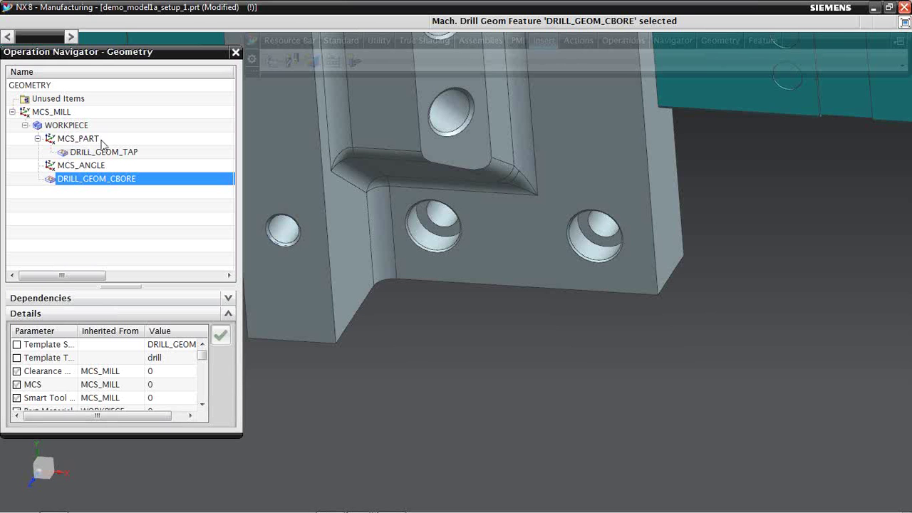
Step: Move the DRILL_GEOM_CBORE group from WORKPIECE to inside MCS_PART
{"action": "right_click", "coordinate": [74, 180]}
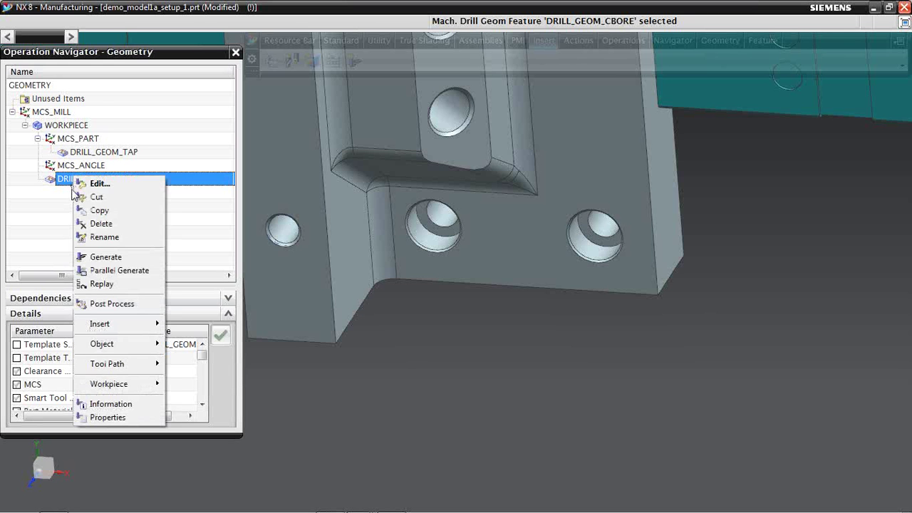
{"action": "left_click", "coordinate": [97, 197]}
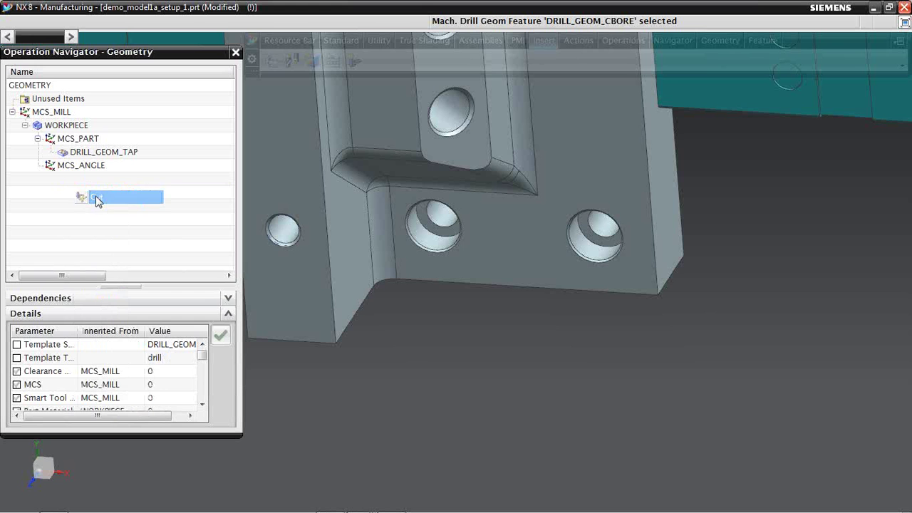
{"action": "right_click", "coordinate": [80, 141]}
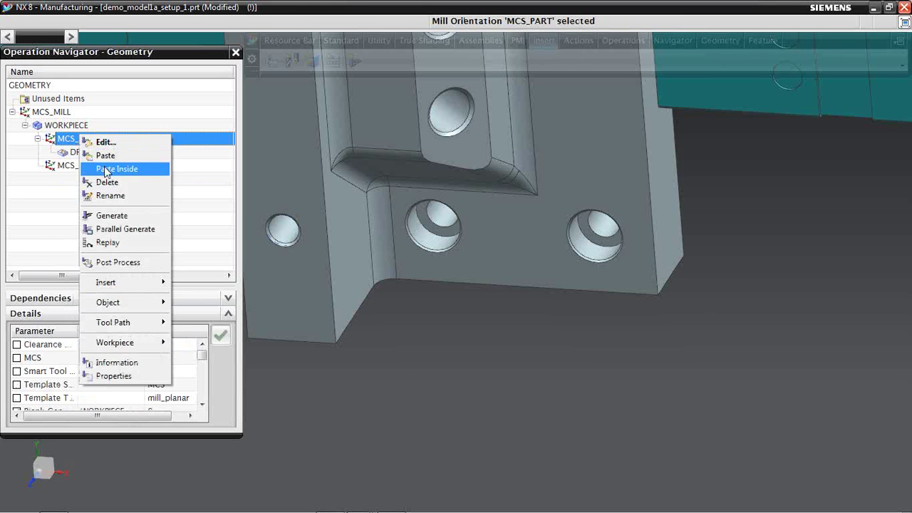
{"action": "left_click", "coordinate": [106, 170]}
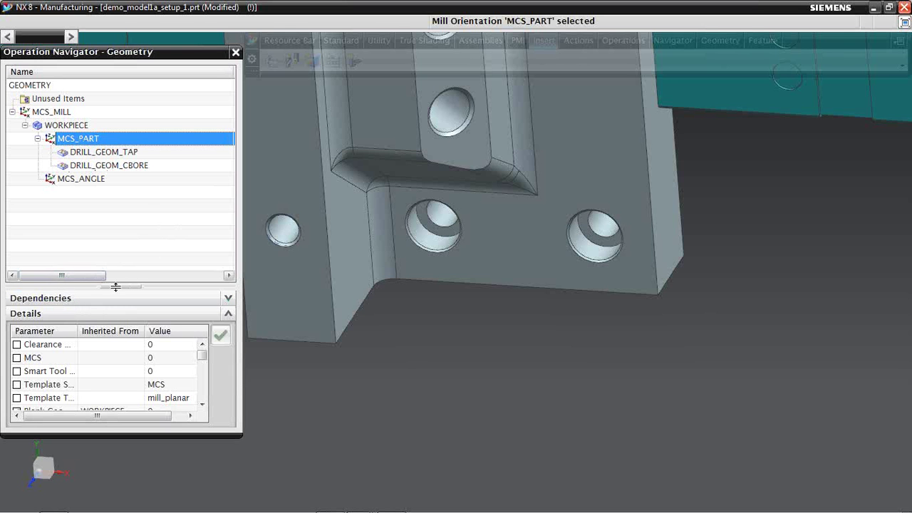
Step: Create a drill geometry group named DRILL_GEOM_ANGLE under MCS_ANGLE
{"action": "left_click", "coordinate": [79, 181]}
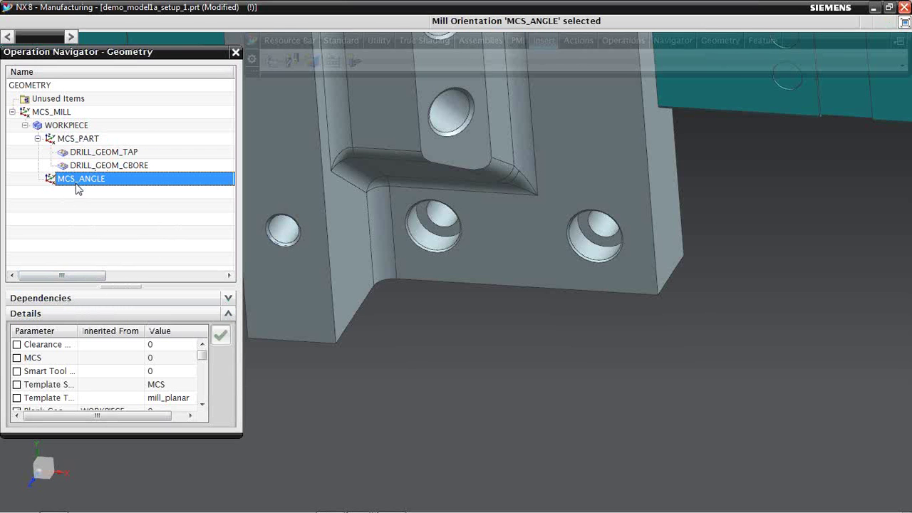
{"action": "right_click", "coordinate": [74, 183]}
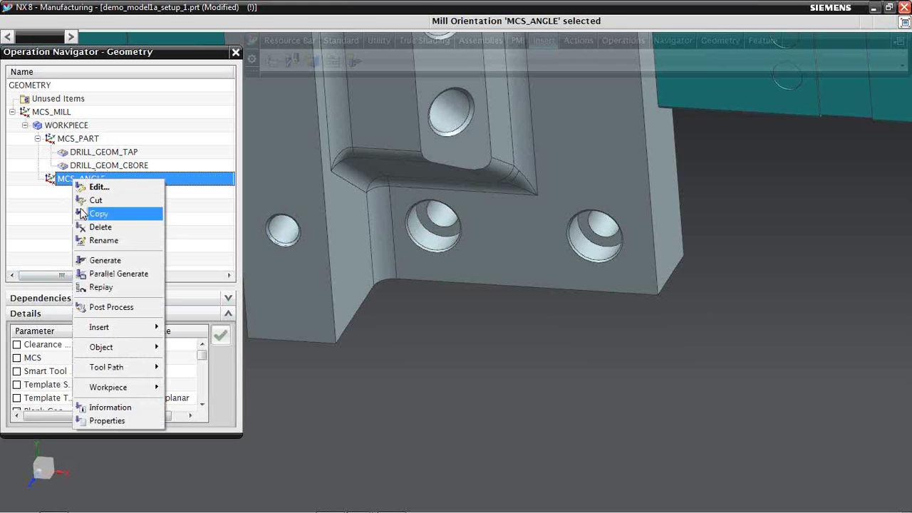
{"action": "mouse_move", "coordinate": [112, 329]}
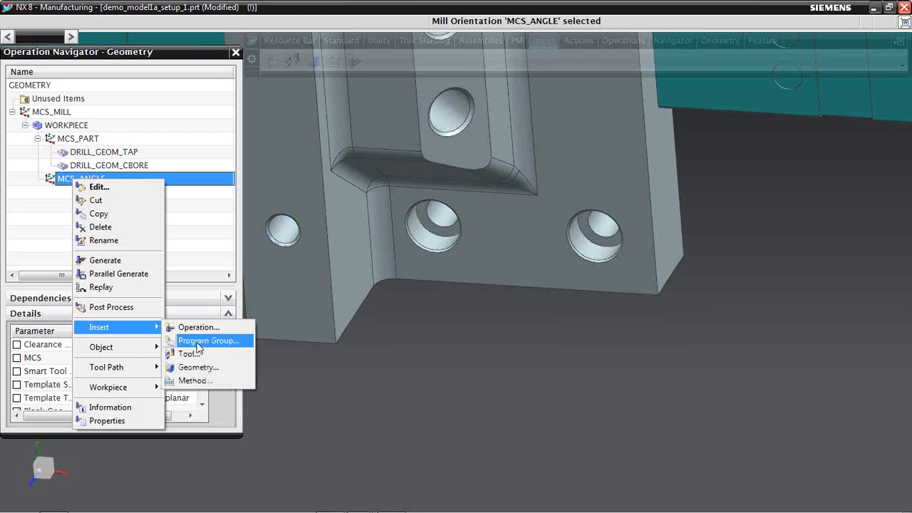
{"action": "left_click", "coordinate": [200, 369]}
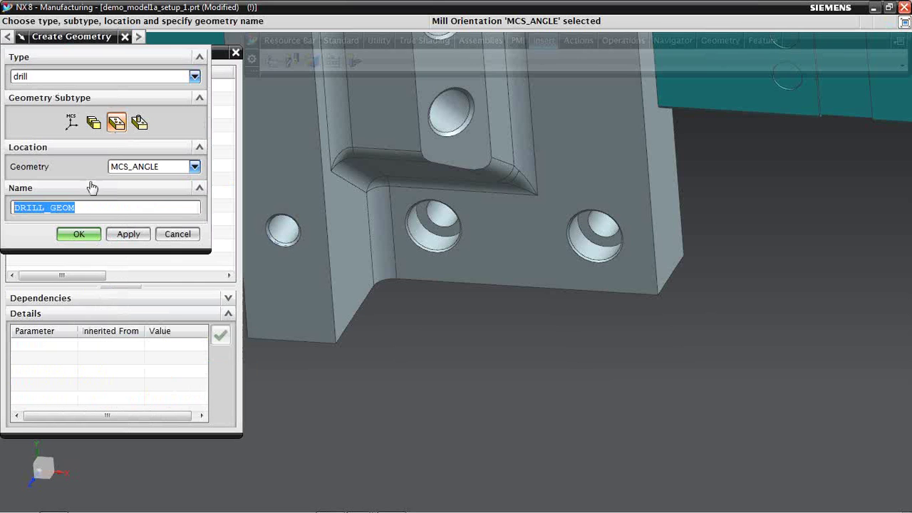
{"action": "left_click", "coordinate": [76, 208]}
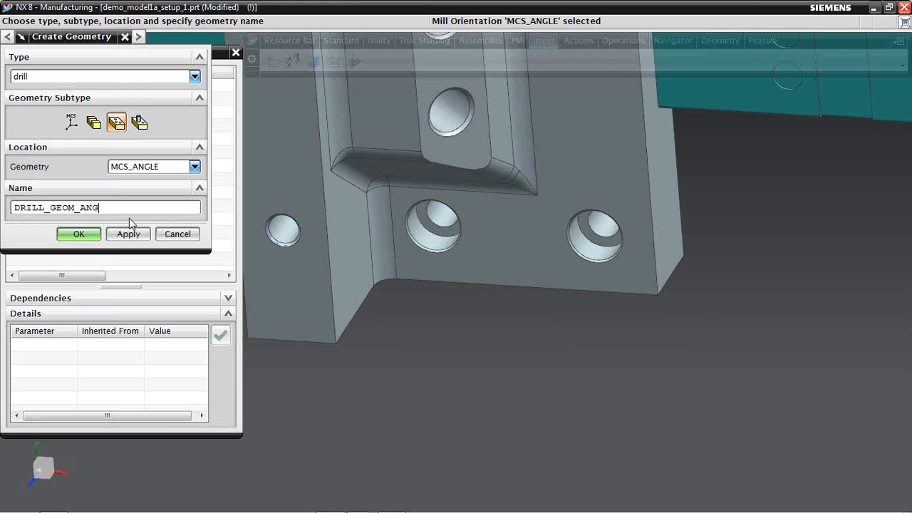
{"action": "left_click", "coordinate": [80, 234]}
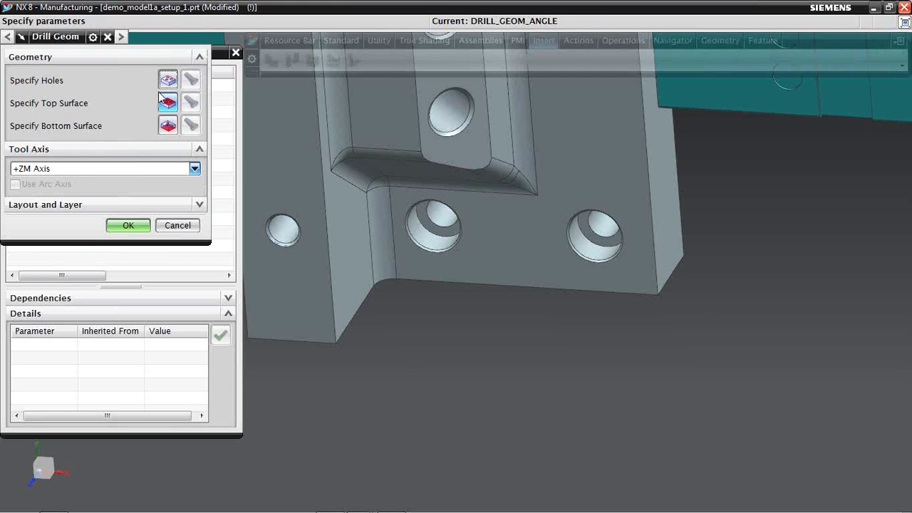
Step: Start the hole selection with generic points set to Arc/Ellipse/Sphere Center, and pick the two upper holes on the angled face
{"action": "left_click", "coordinate": [168, 80]}
{"action": "left_click", "coordinate": [102, 61]}
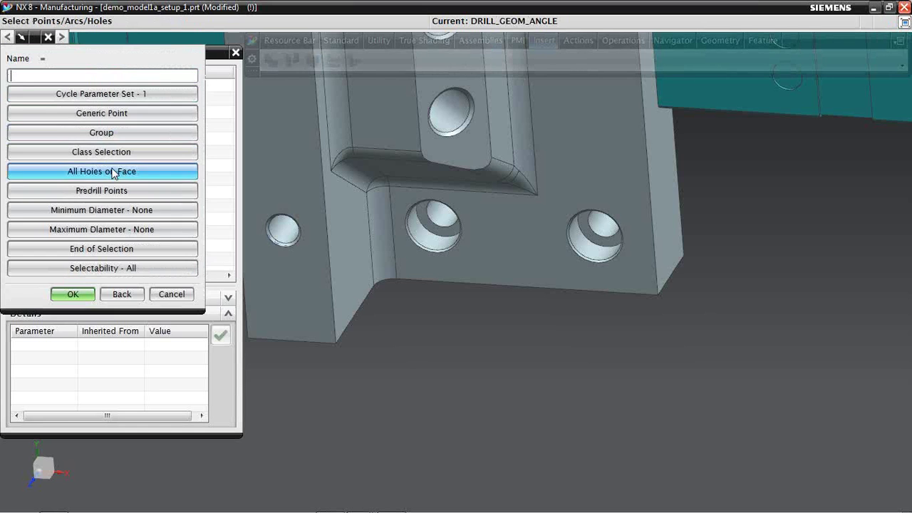
{"action": "left_click", "coordinate": [102, 114]}
{"action": "left_click", "coordinate": [195, 77]}
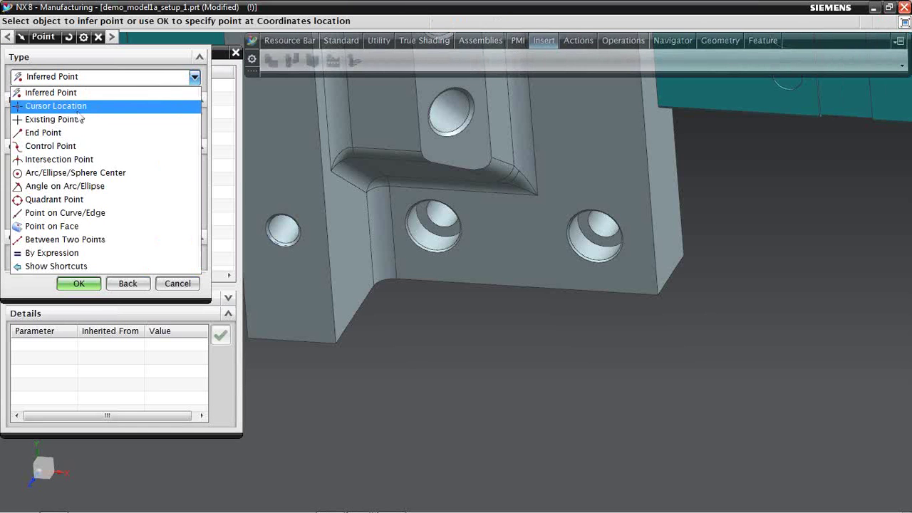
{"action": "left_click", "coordinate": [53, 172]}
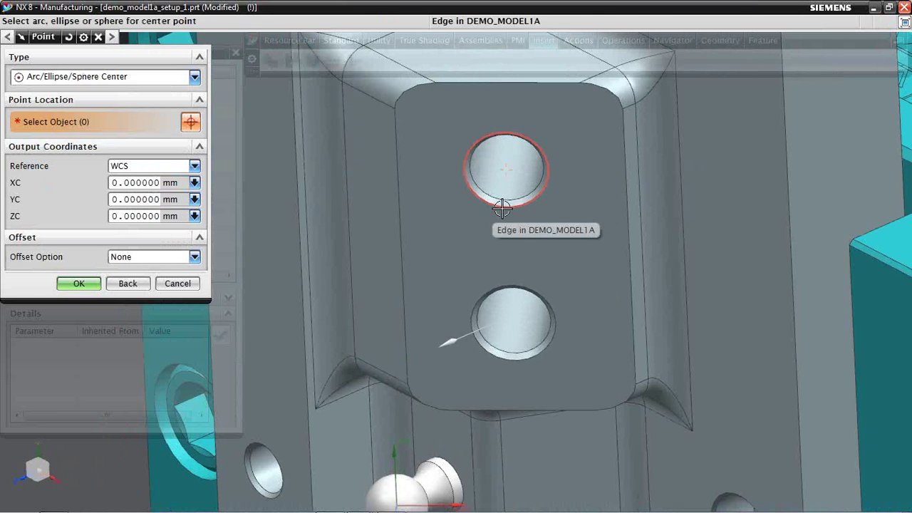
{"action": "left_click", "coordinate": [486, 209]}
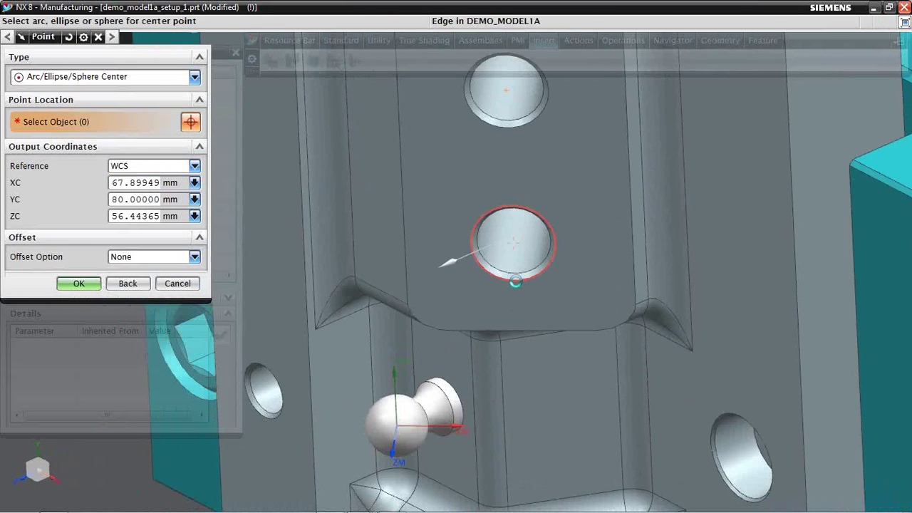
{"action": "left_click", "coordinate": [515, 279]}
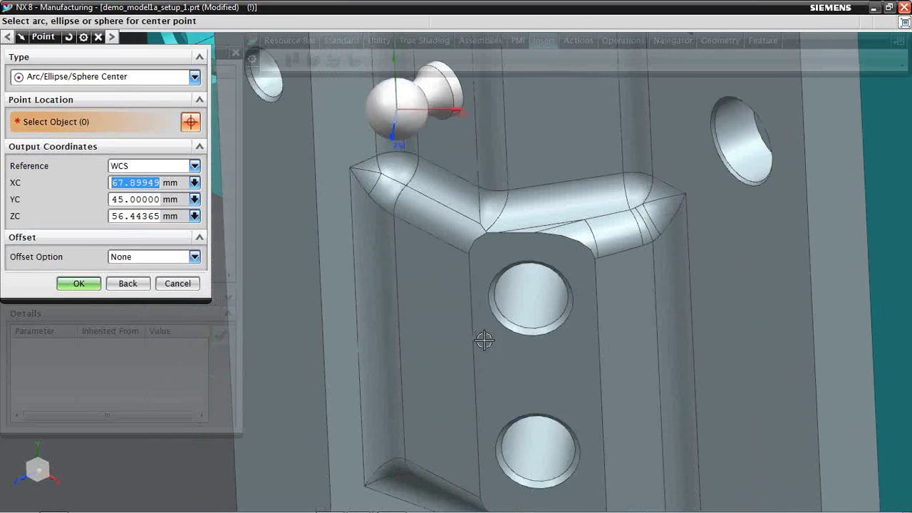
Step: Add the two lower holes on the angled face and accept the hole selection
{"action": "left_click", "coordinate": [529, 240]}
{"action": "left_click", "coordinate": [539, 402]}
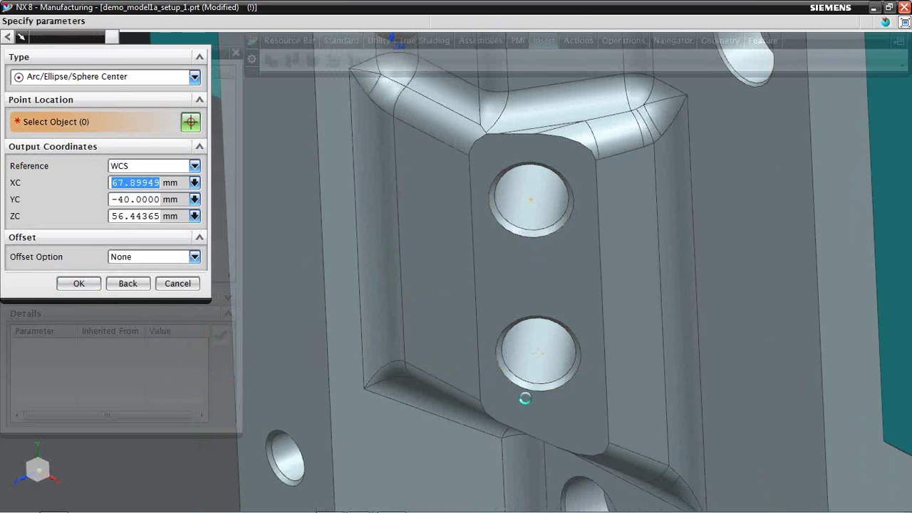
{"action": "left_click", "coordinate": [79, 284]}
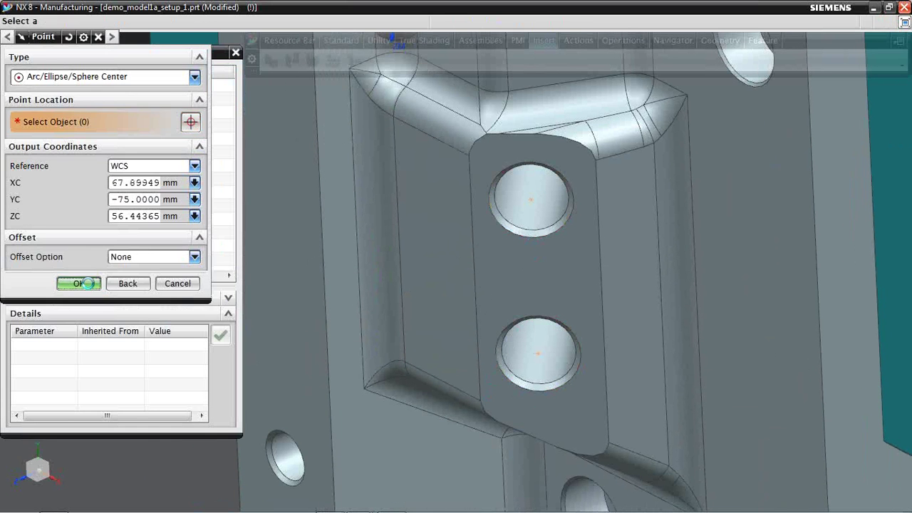
{"action": "left_click", "coordinate": [73, 295]}
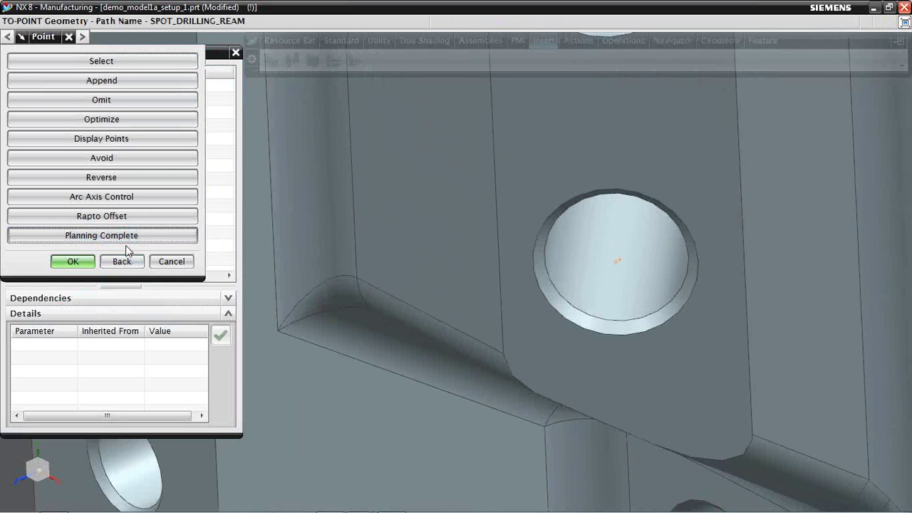
{"action": "middle_click_drag", "start_coordinate": [659, 275], "coordinate": [696, 273]}
{"action": "scroll", "coordinate": [483, 294], "scroll_direction": "down", "scroll_amount": 1}
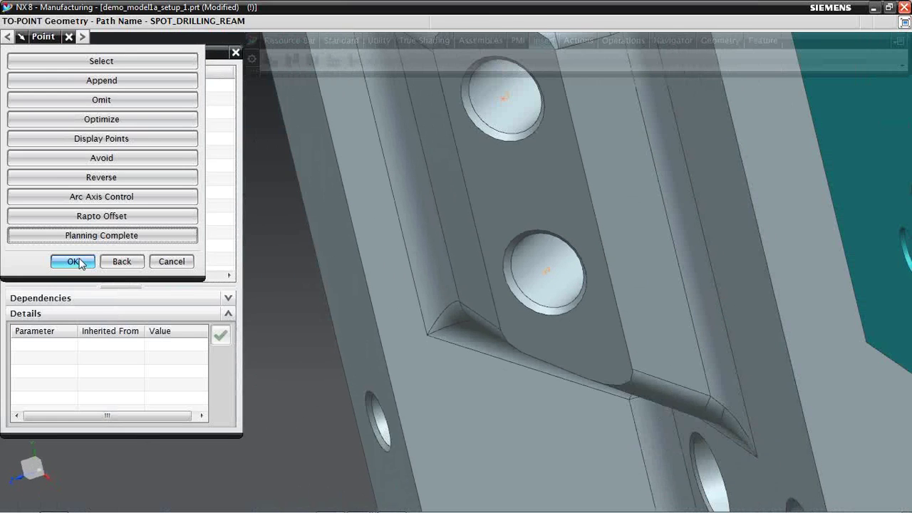
{"action": "left_click", "coordinate": [72, 261]}
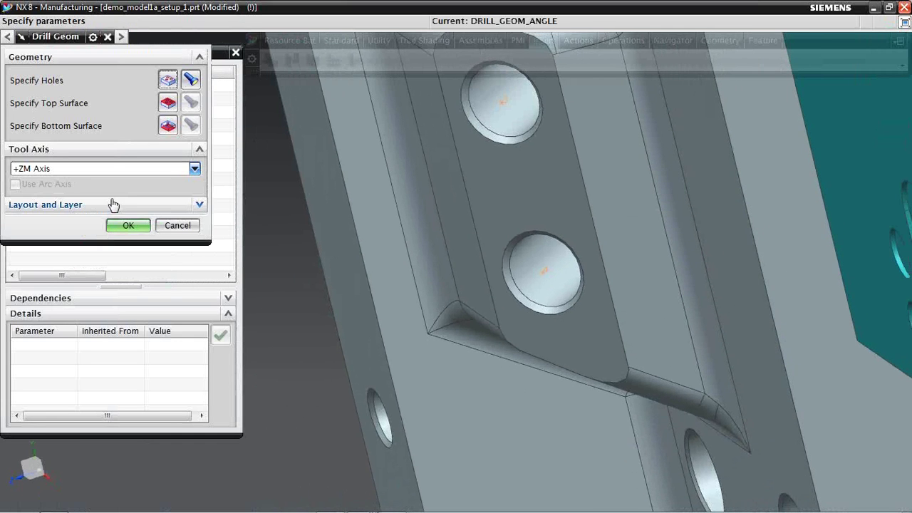
Step: Define the top surface of DRILL_GEOM_ANGLE as the angled face around its holes, and accept the group
{"action": "left_click", "coordinate": [169, 102]}
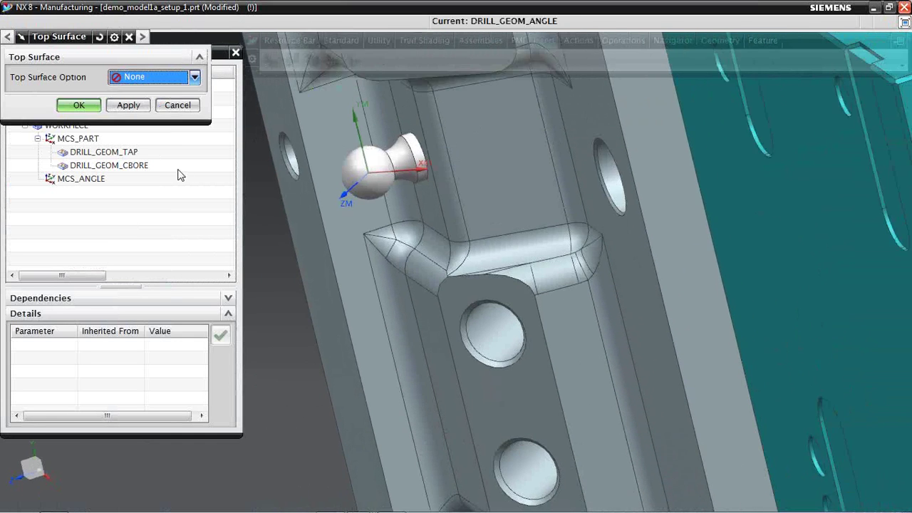
{"action": "left_click", "coordinate": [194, 77]}
{"action": "left_click", "coordinate": [133, 91]}
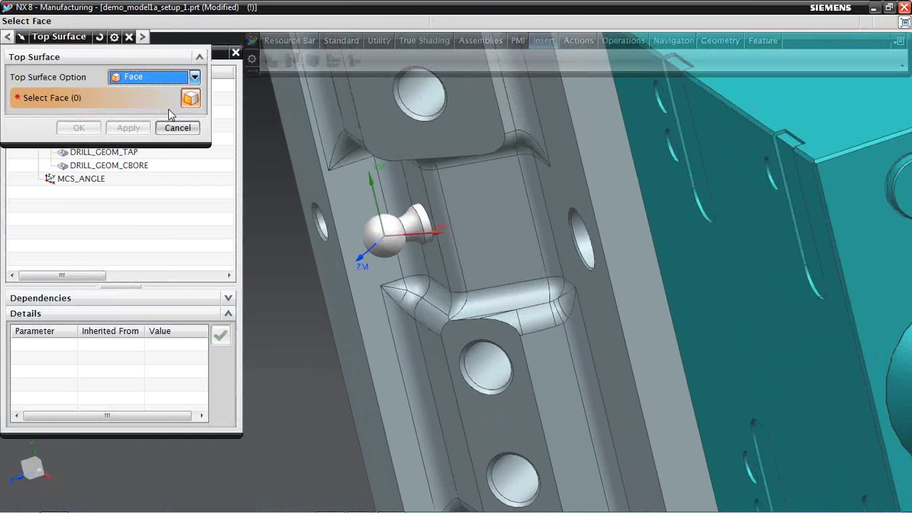
{"action": "left_click", "coordinate": [373, 116]}
{"action": "left_click", "coordinate": [76, 127]}
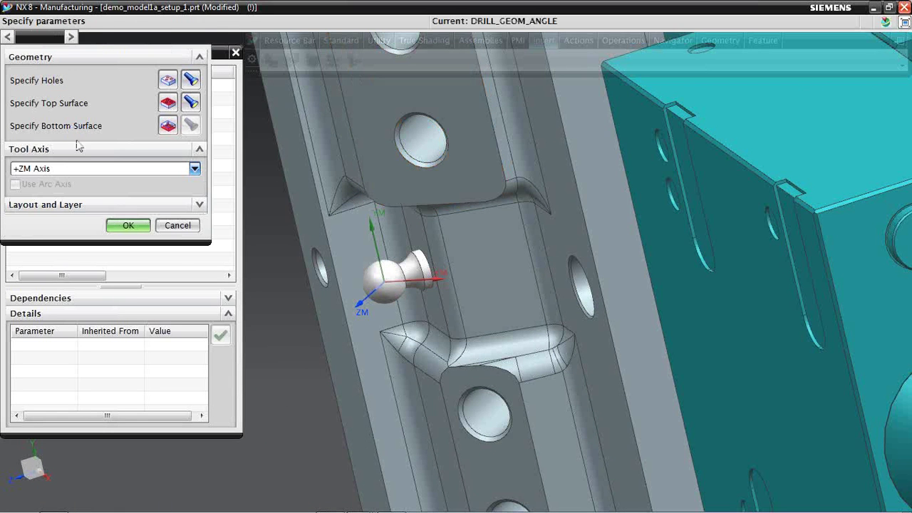
{"action": "left_click", "coordinate": [129, 226]}
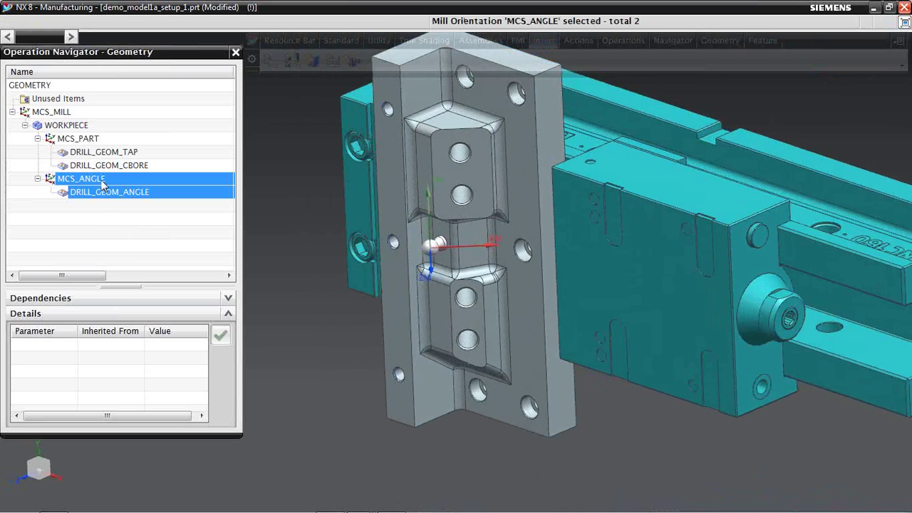
{"action": "left_click", "coordinate": [78, 218]}
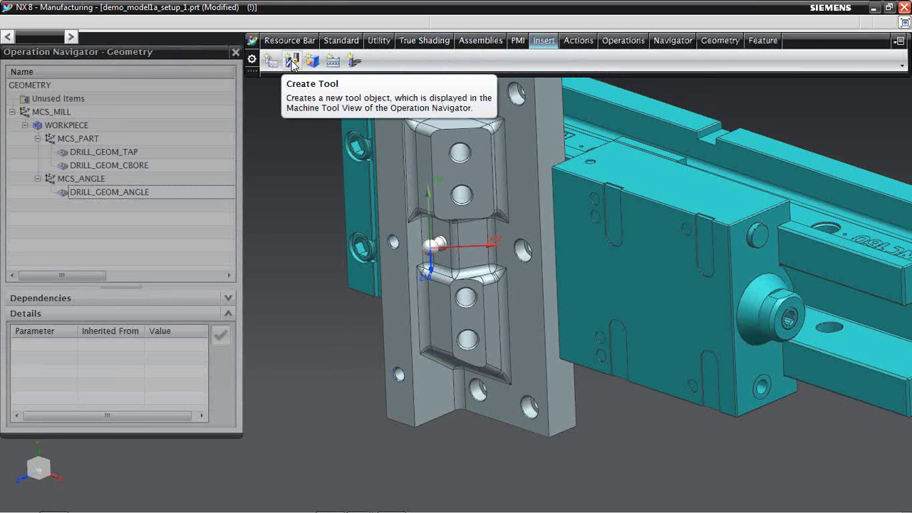
Step: Switch the Operation Navigator to the Machine Tool View
{"action": "left_click", "coordinate": [292, 62]}
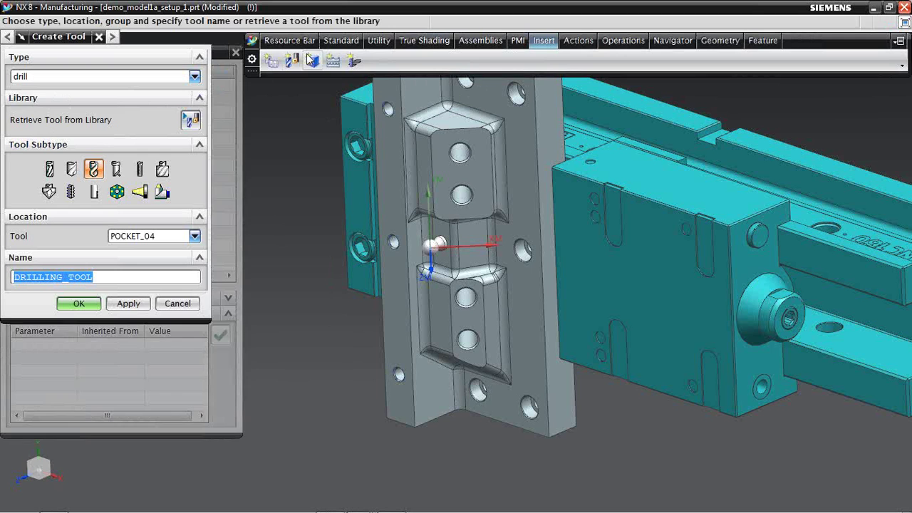
{"action": "left_click", "coordinate": [175, 304]}
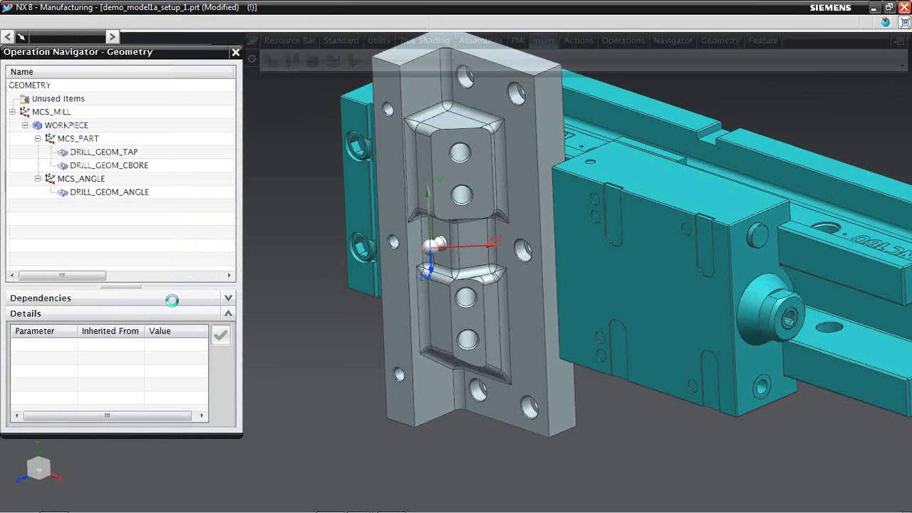
{"action": "right_click", "coordinate": [27, 228]}
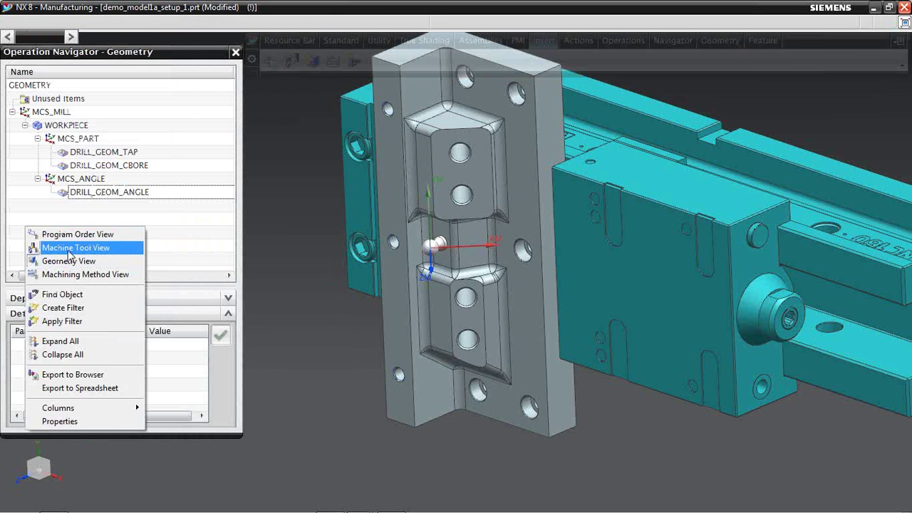
{"action": "left_click", "coordinate": [70, 249]}
Step: Start a new tool in POCKET_01 from the tool library, choosing the milling class End Mill (non indexable) for the search
{"action": "left_click", "coordinate": [59, 127]}
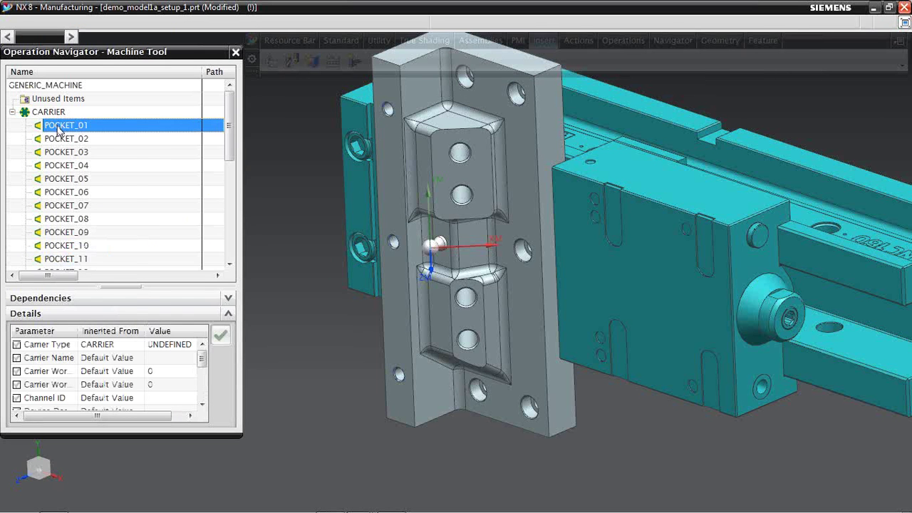
{"action": "right_click", "coordinate": [59, 127]}
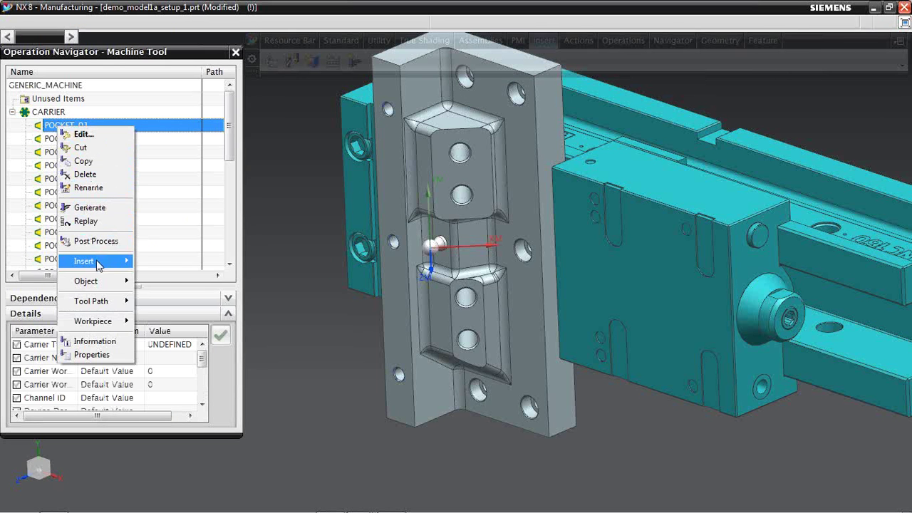
{"action": "mouse_move", "coordinate": [100, 261]}
{"action": "left_click", "coordinate": [158, 288]}
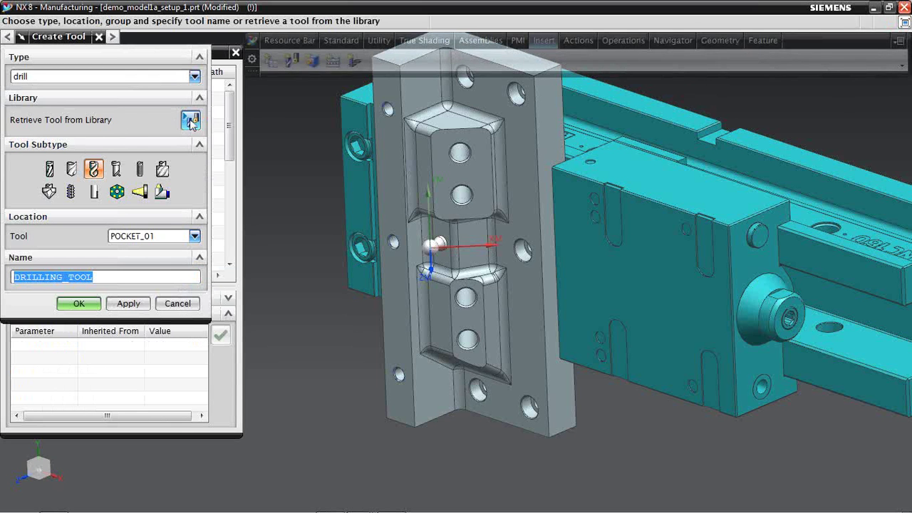
{"action": "left_click", "coordinate": [191, 121]}
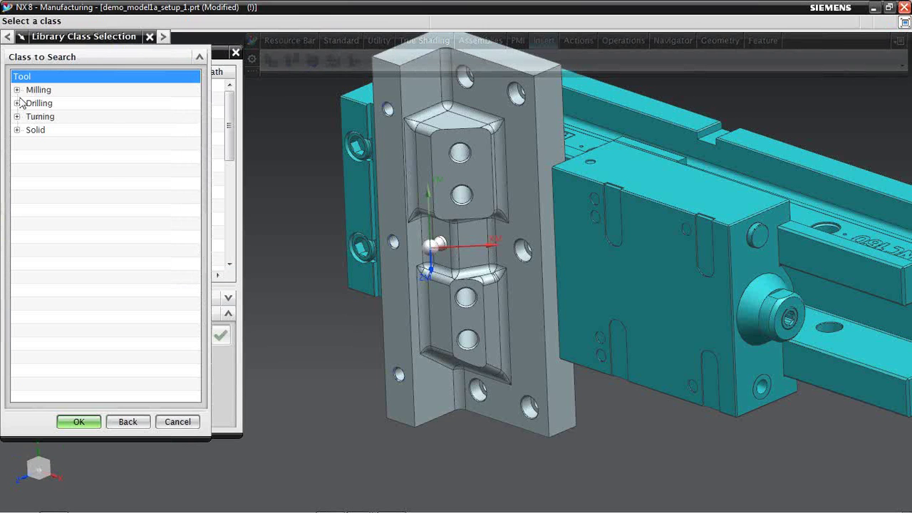
{"action": "left_click", "coordinate": [16, 90]}
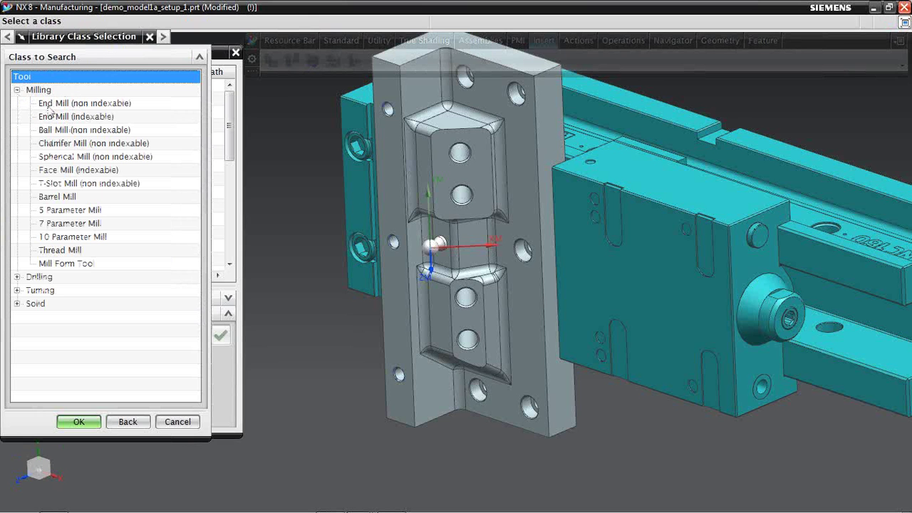
{"action": "left_click", "coordinate": [48, 107]}
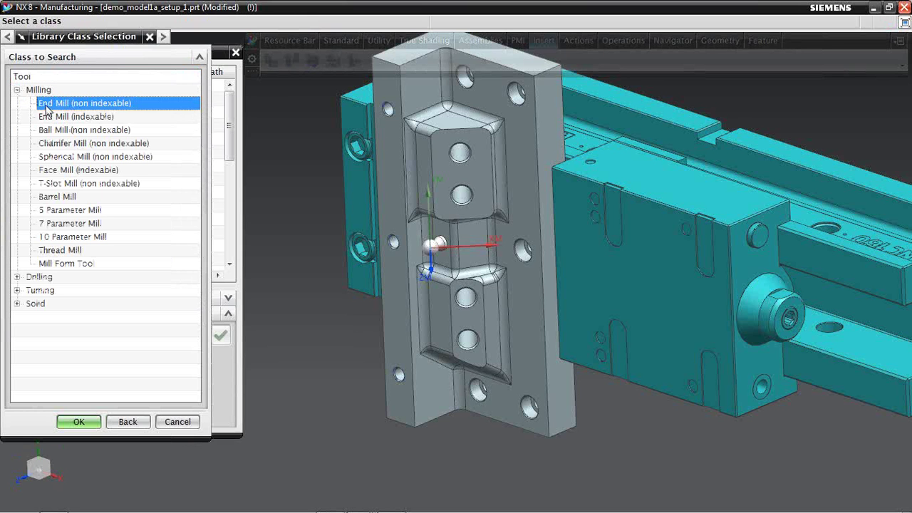
{"action": "left_click", "coordinate": [83, 425]}
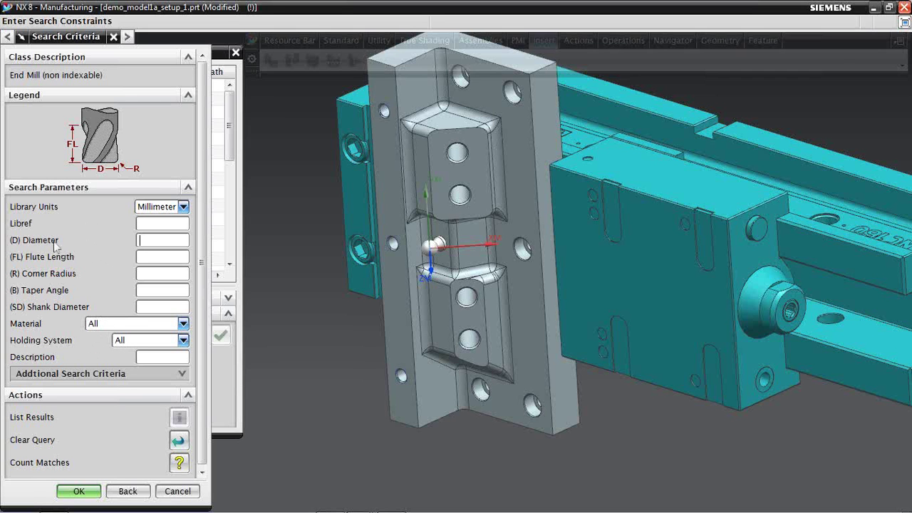
Step: Search the library for millimetre end mills with a diameter of >30, count the matches and open the results
{"action": "left_click", "coordinate": [178, 464]}
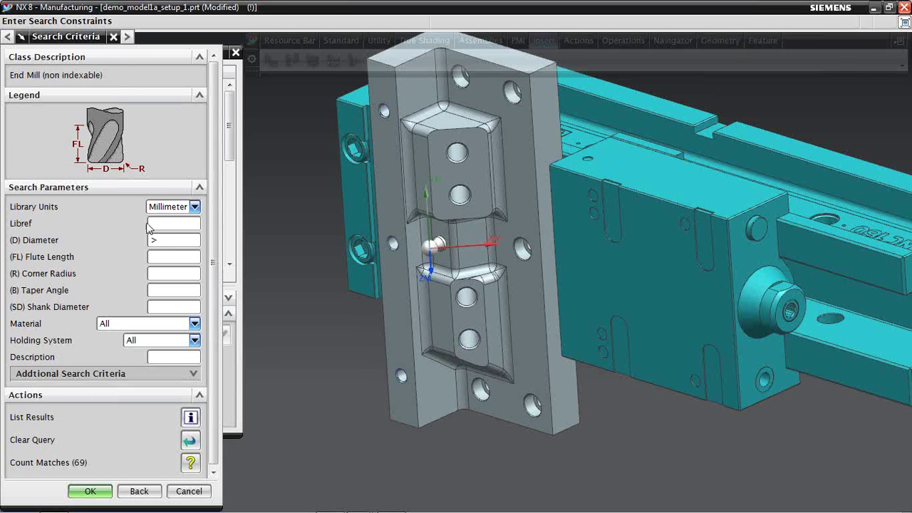
{"action": "type", "text": "30"}
{"action": "left_click", "coordinate": [189, 464]}
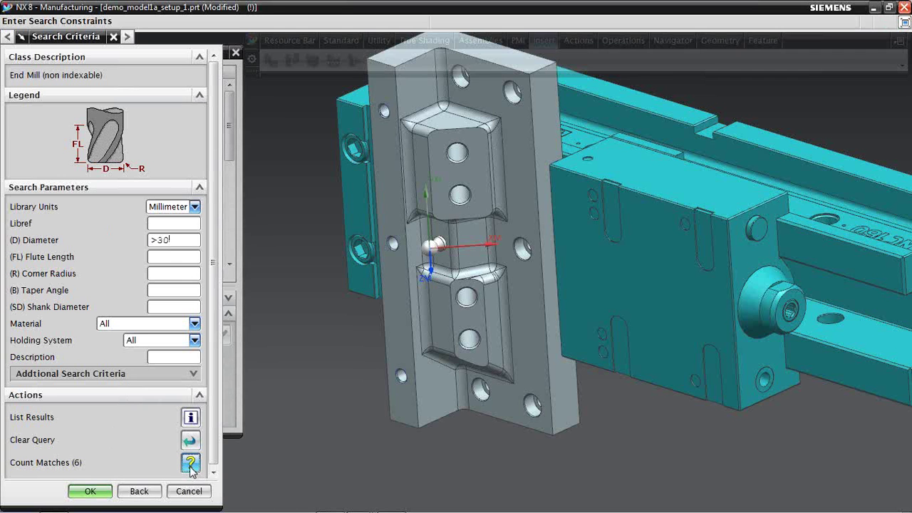
{"action": "left_click", "coordinate": [90, 492]}
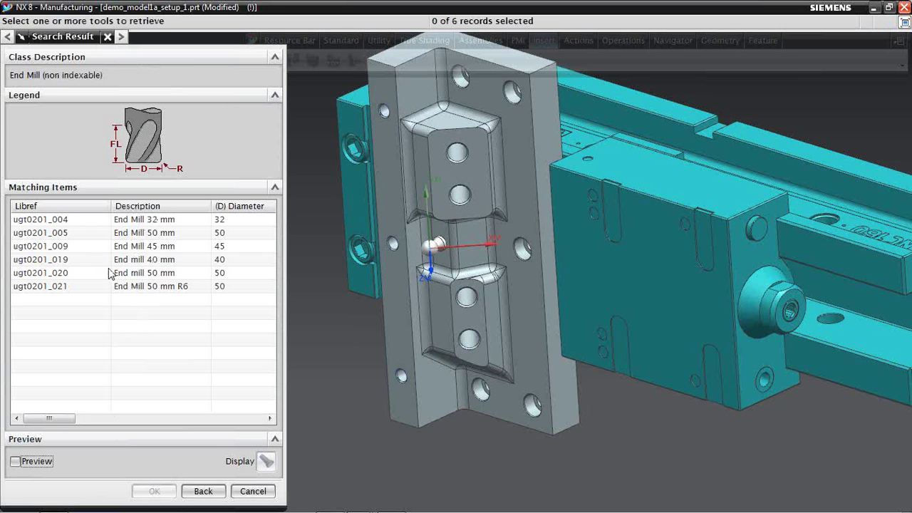
Step: Display the 40 mm end mill ugt0201_019, retrieve it into POCKET_01 and close tool creation
{"action": "left_click", "coordinate": [68, 262]}
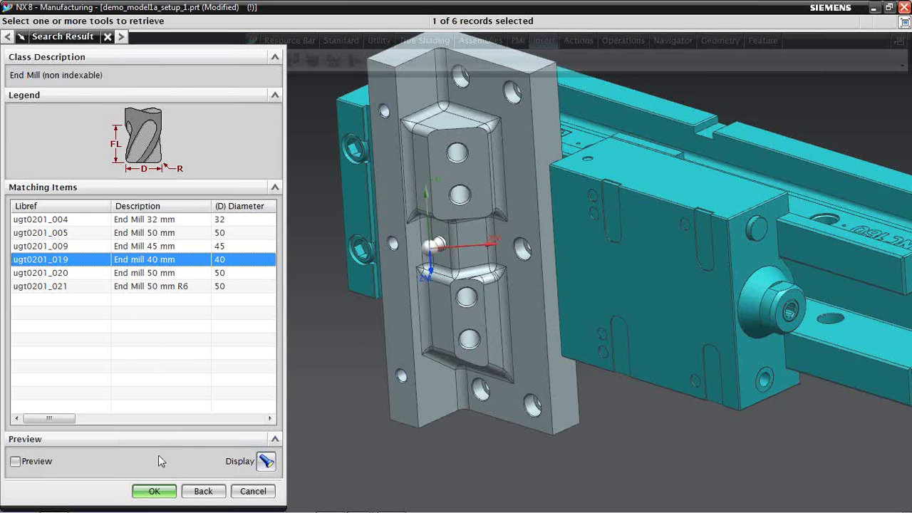
{"action": "left_click", "coordinate": [266, 461]}
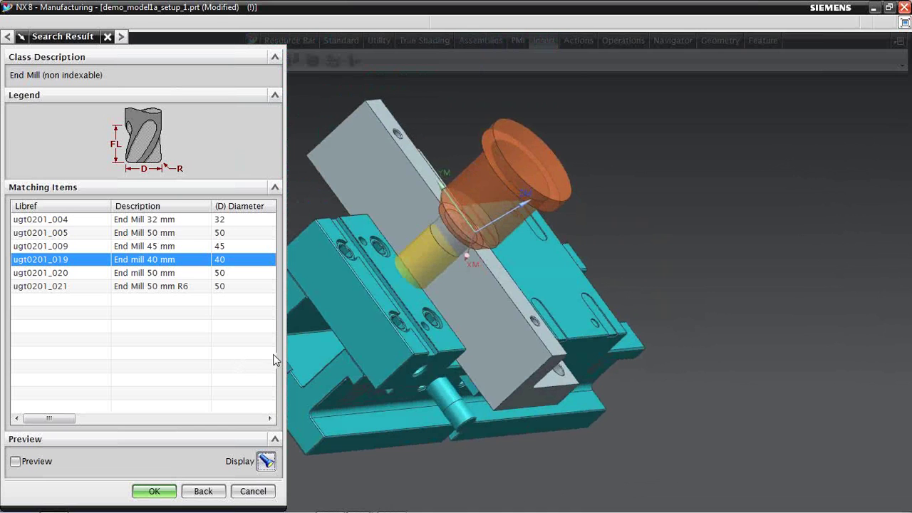
{"action": "left_click", "coordinate": [154, 491]}
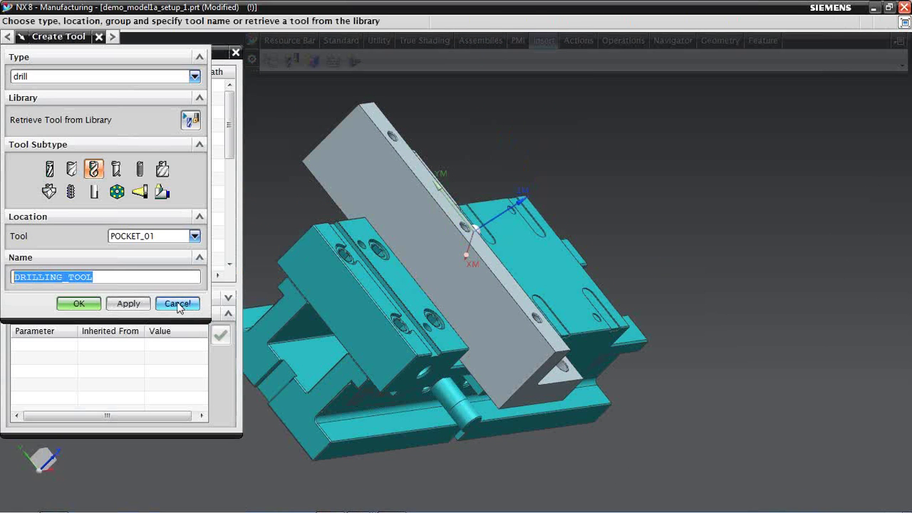
{"action": "left_click", "coordinate": [178, 304]}
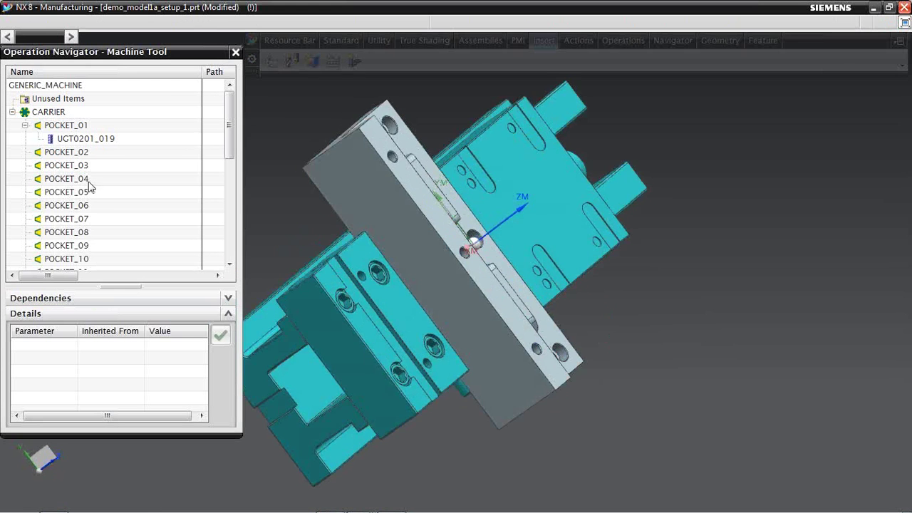
Step: Start a new tool in POCKET_02 from the tool library, choosing the drilling class Spot Drill for the search
{"action": "left_click", "coordinate": [72, 157]}
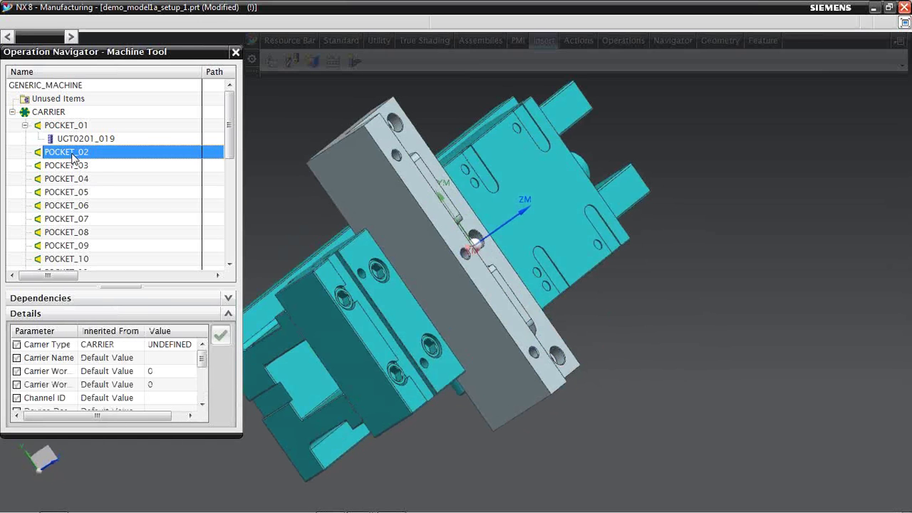
{"action": "right_click", "coordinate": [72, 157]}
{"action": "mouse_move", "coordinate": [107, 288]}
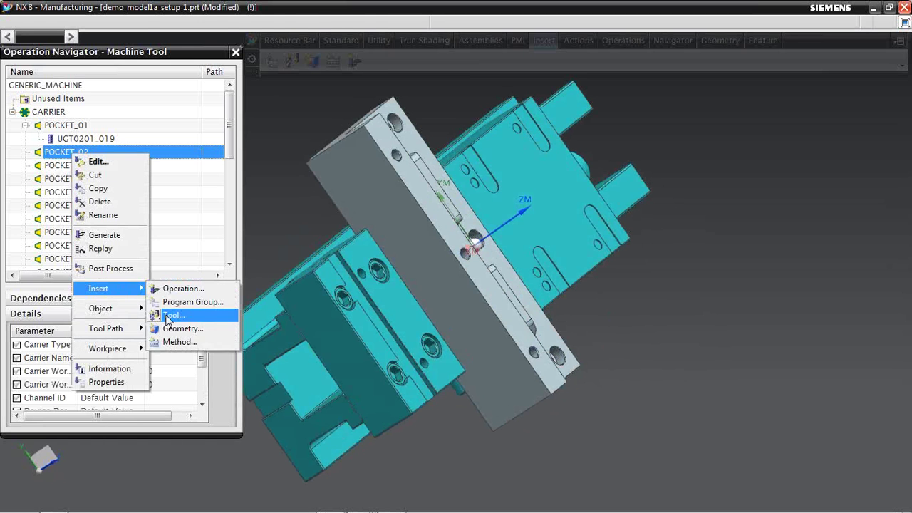
{"action": "left_click", "coordinate": [171, 319]}
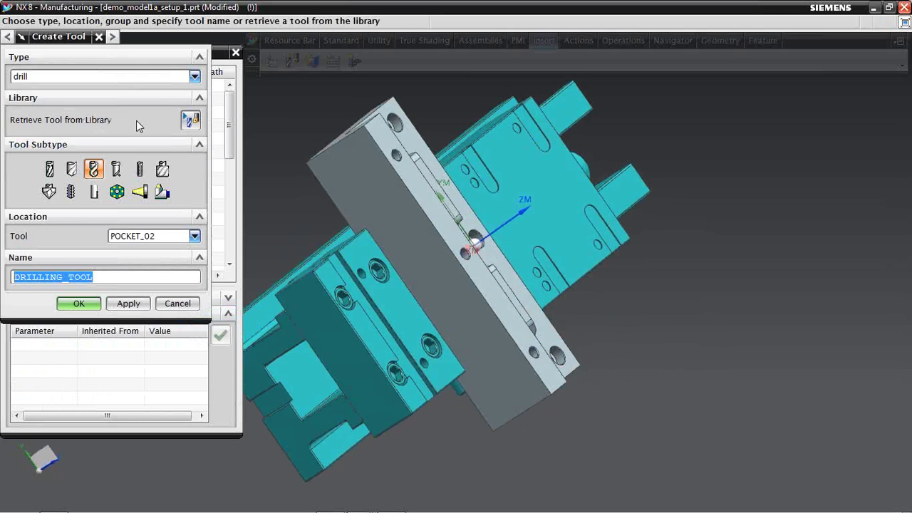
{"action": "left_click", "coordinate": [191, 120]}
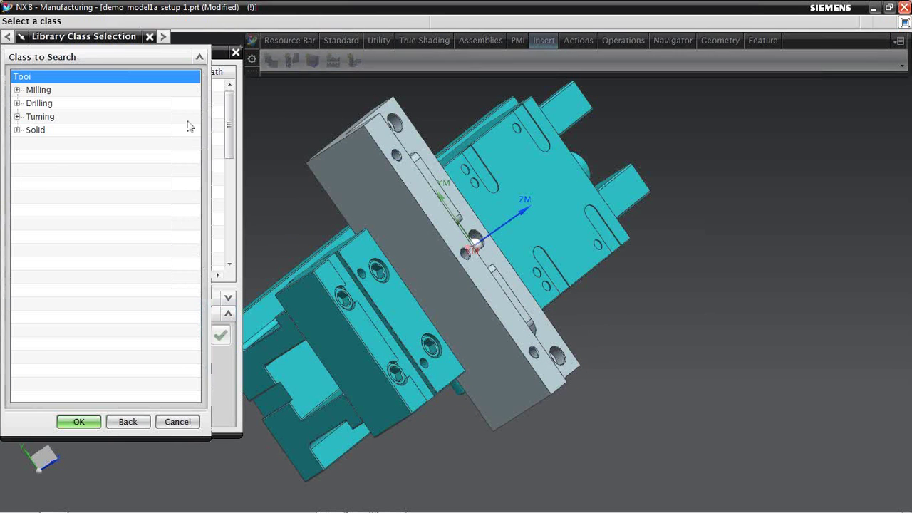
{"action": "left_click", "coordinate": [17, 103]}
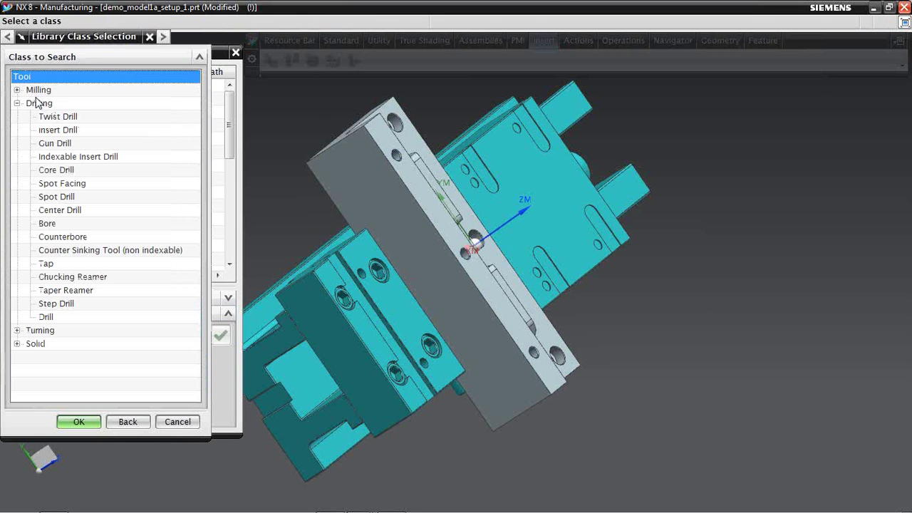
{"action": "left_click", "coordinate": [57, 198]}
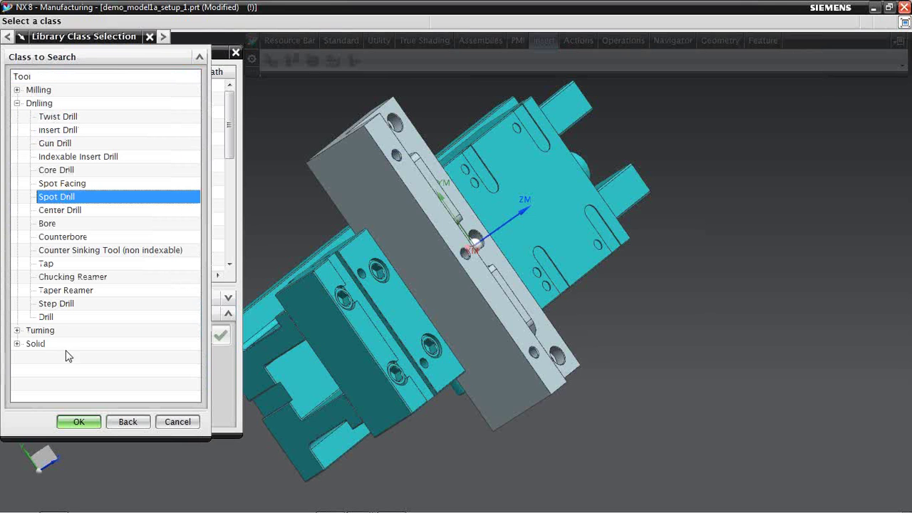
{"action": "left_click", "coordinate": [79, 422]}
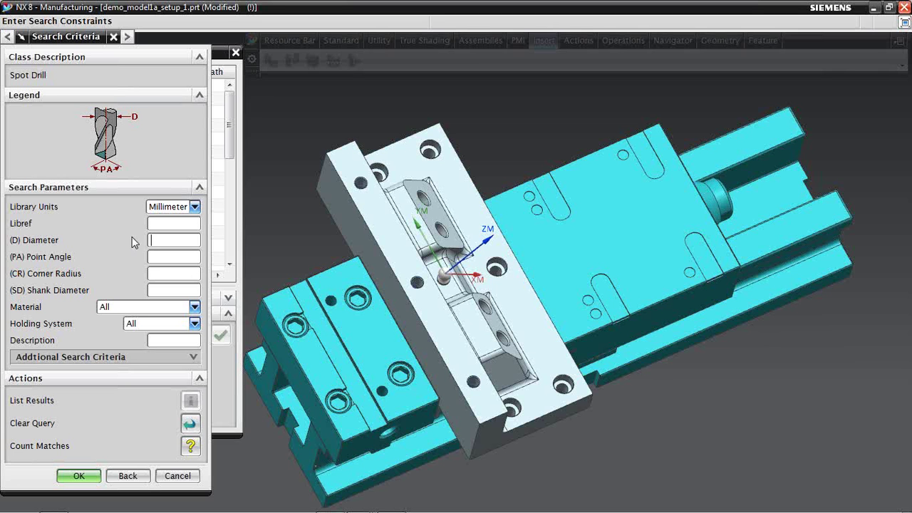
Step: Search all spot drills, display NC-Center Drill 20 mm (ugt0321_010), retrieve it into POCKET_02 and close tool creation
{"action": "left_click", "coordinate": [190, 447]}
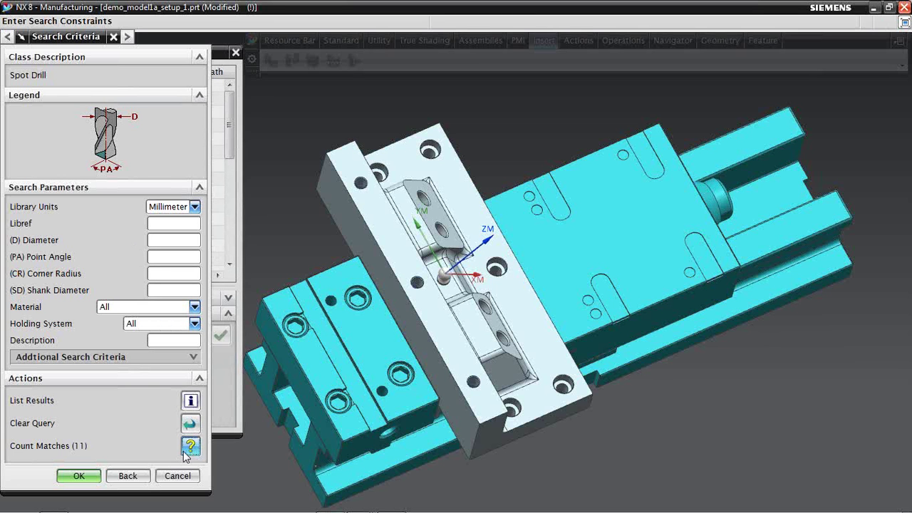
{"action": "left_click", "coordinate": [84, 476]}
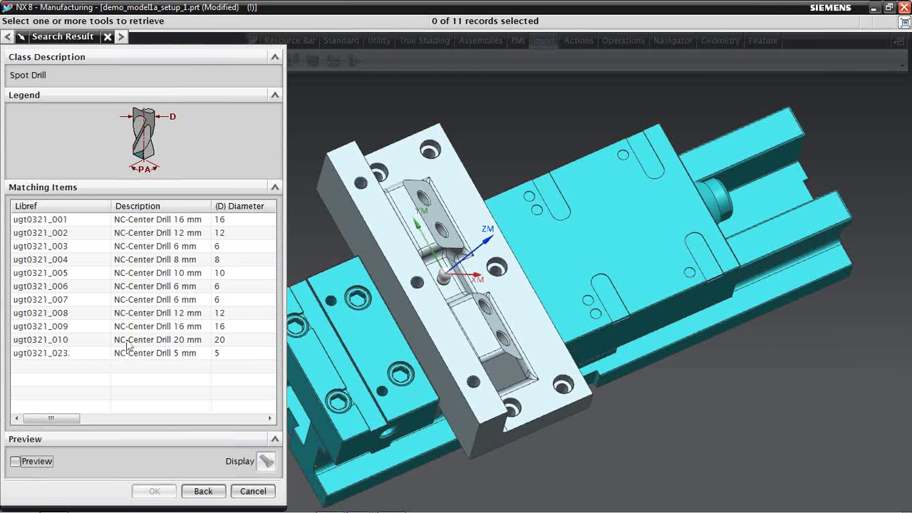
{"action": "left_click", "coordinate": [64, 341]}
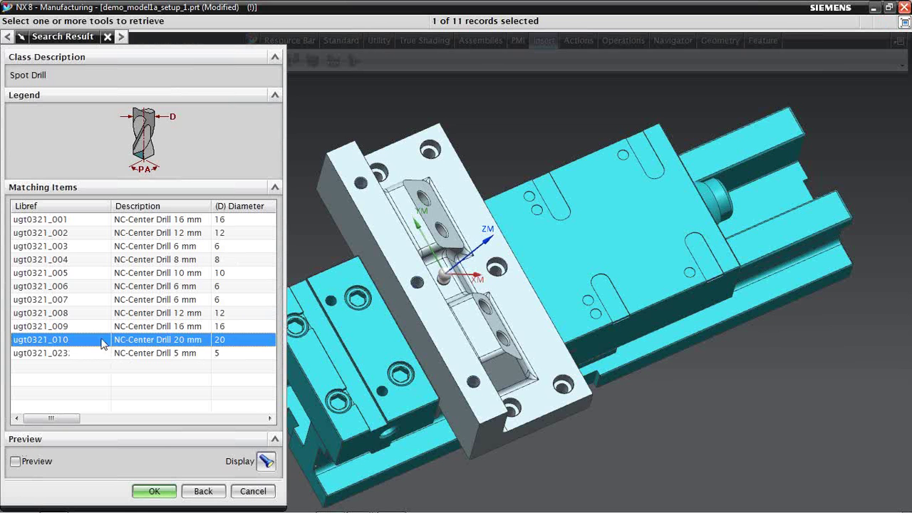
{"action": "left_click", "coordinate": [266, 462]}
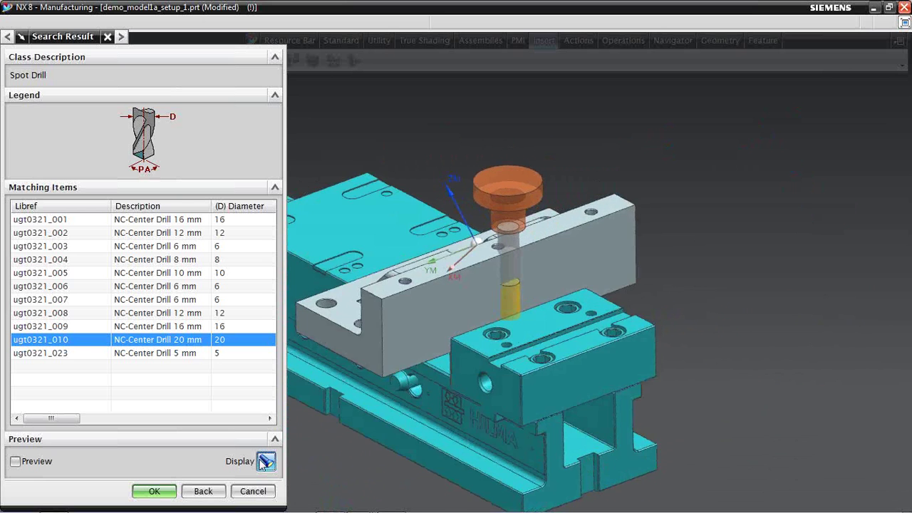
{"action": "left_click", "coordinate": [154, 491]}
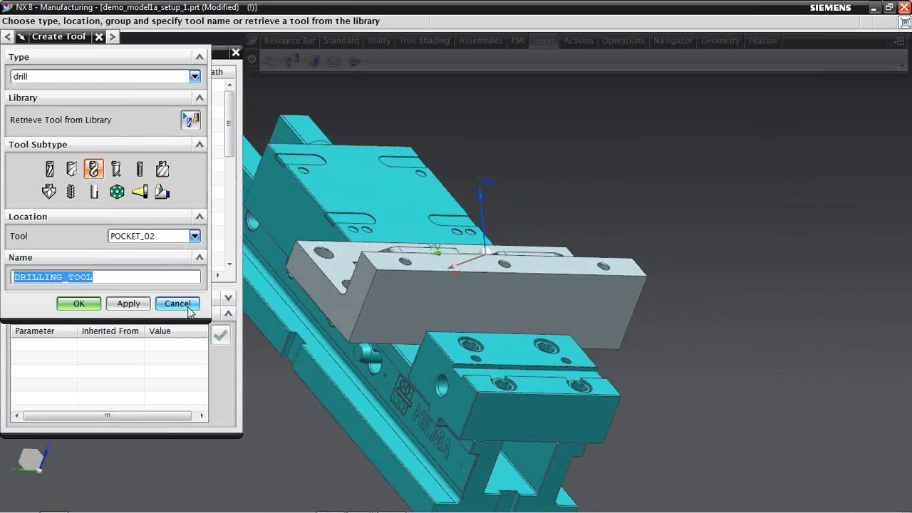
{"action": "left_click", "coordinate": [187, 309]}
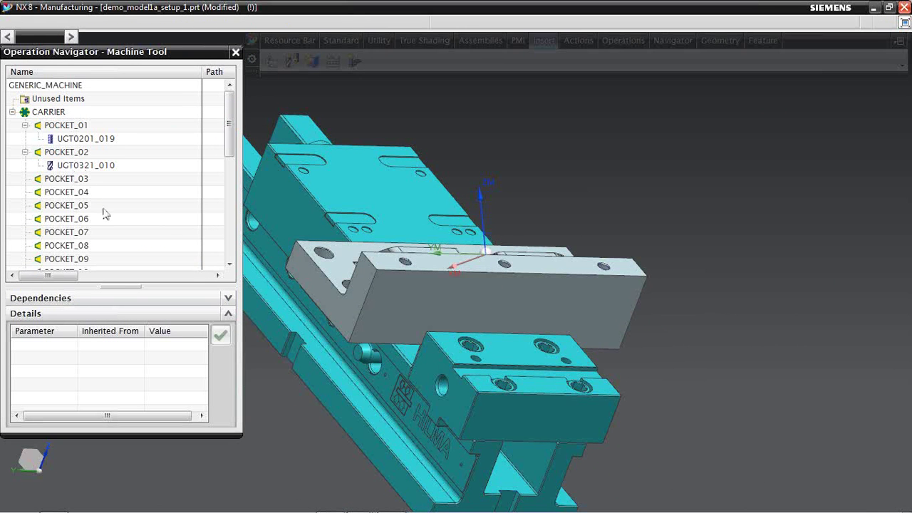
Step: Start a new tool in POCKET_03 from the tool library, choosing the drilling class Twist Drill for the search
{"action": "left_click", "coordinate": [65, 179]}
{"action": "right_click", "coordinate": [65, 180]}
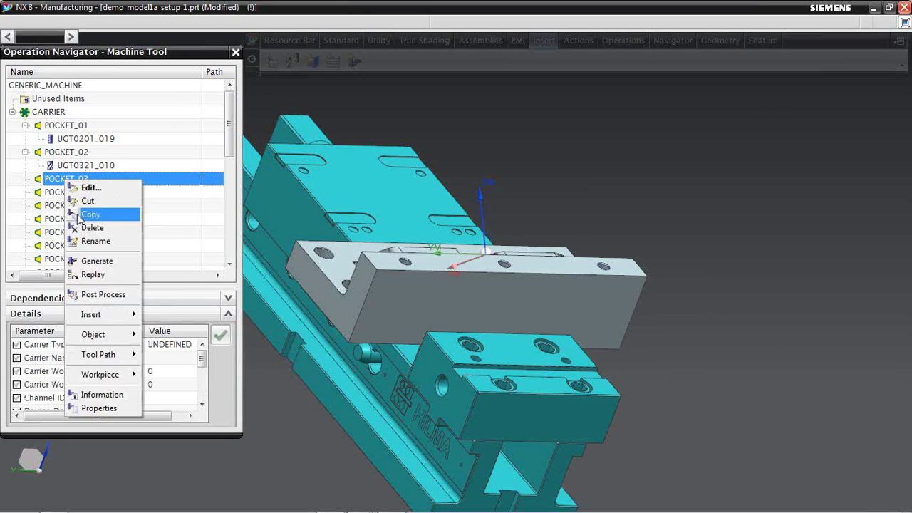
{"action": "mouse_move", "coordinate": [130, 314]}
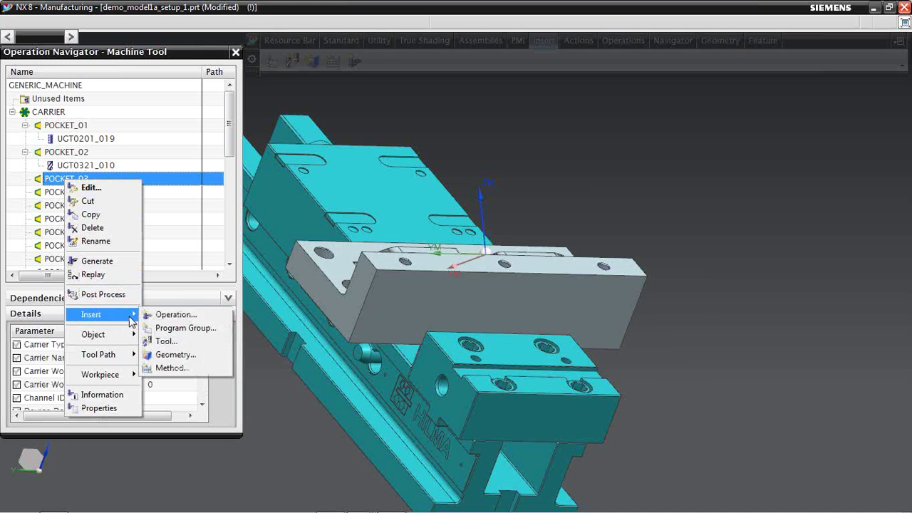
{"action": "left_click", "coordinate": [166, 343]}
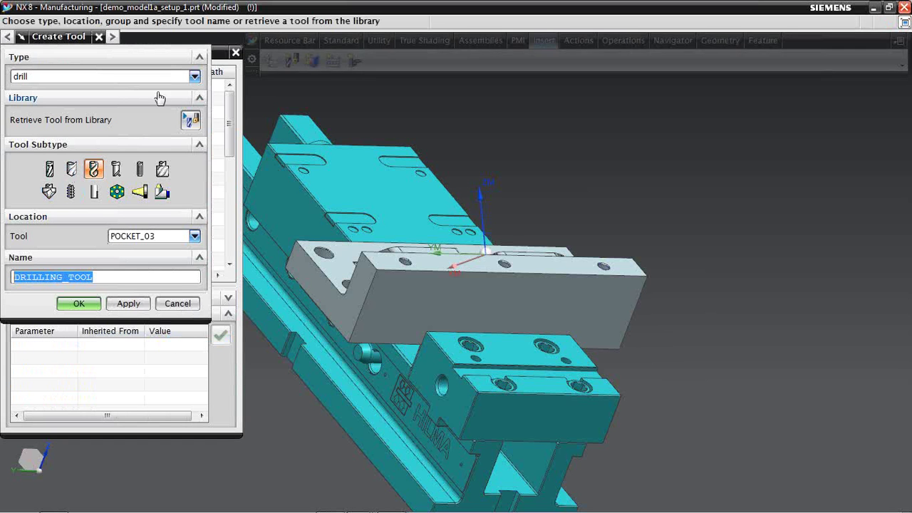
{"action": "left_click", "coordinate": [190, 118]}
{"action": "left_click", "coordinate": [17, 104]}
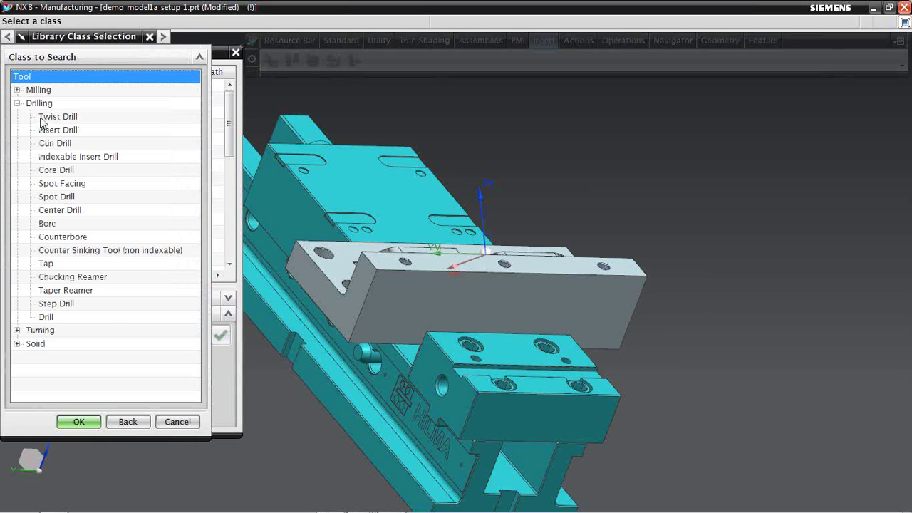
{"action": "left_click", "coordinate": [51, 119]}
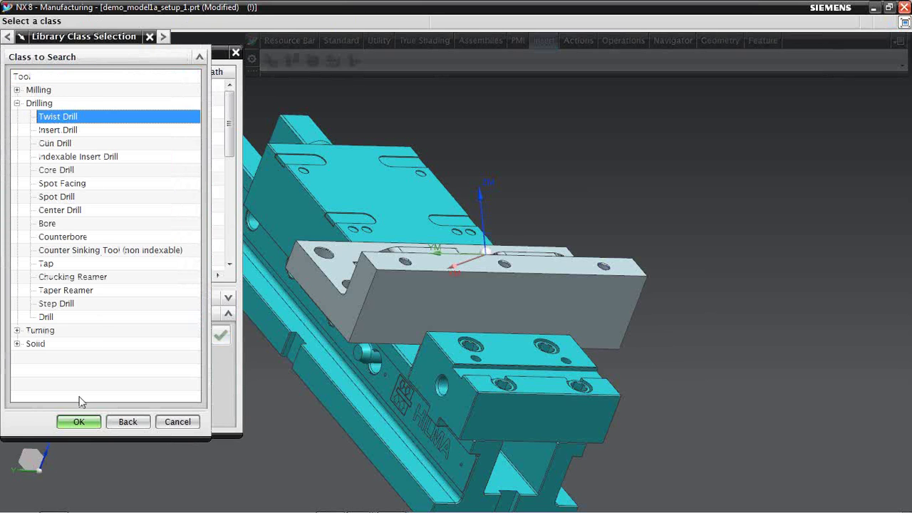
{"action": "left_click", "coordinate": [79, 422]}
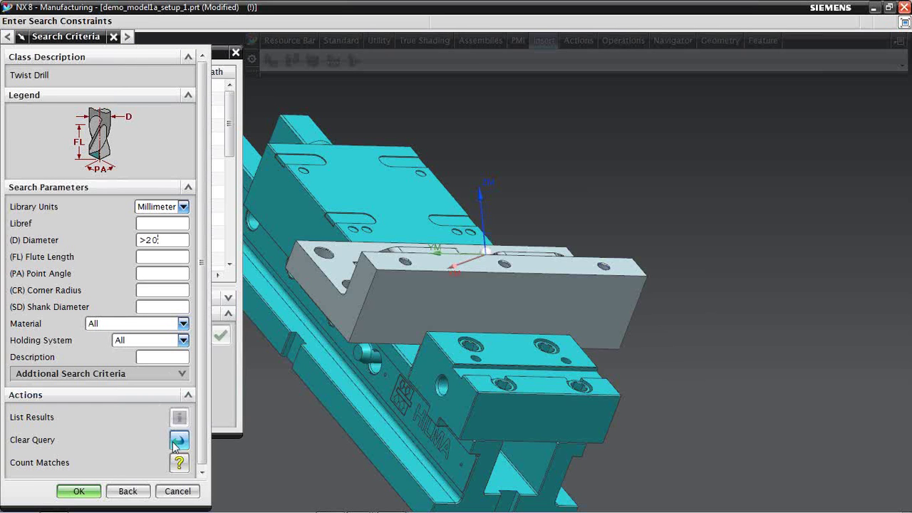
Step: Try twist drill searches with the diameter set to >20 and then to <20
{"action": "left_click", "coordinate": [180, 466]}
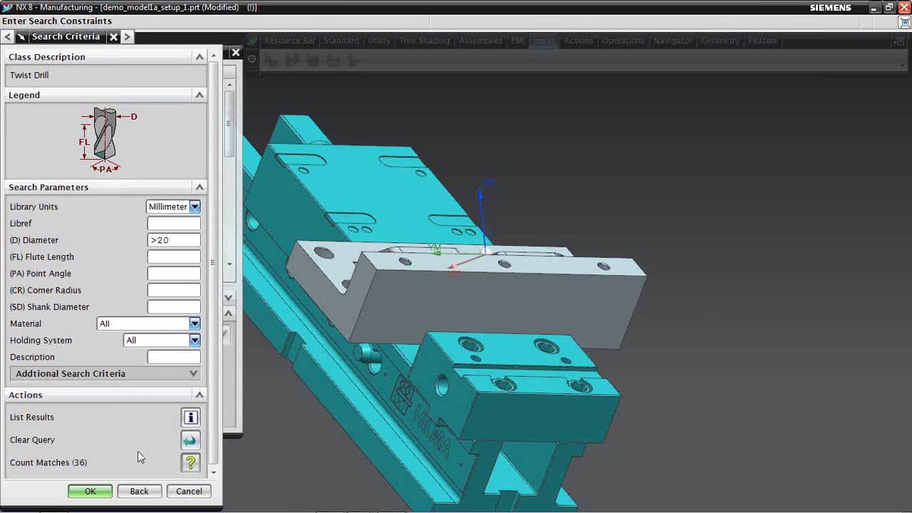
{"action": "left_click", "coordinate": [96, 490]}
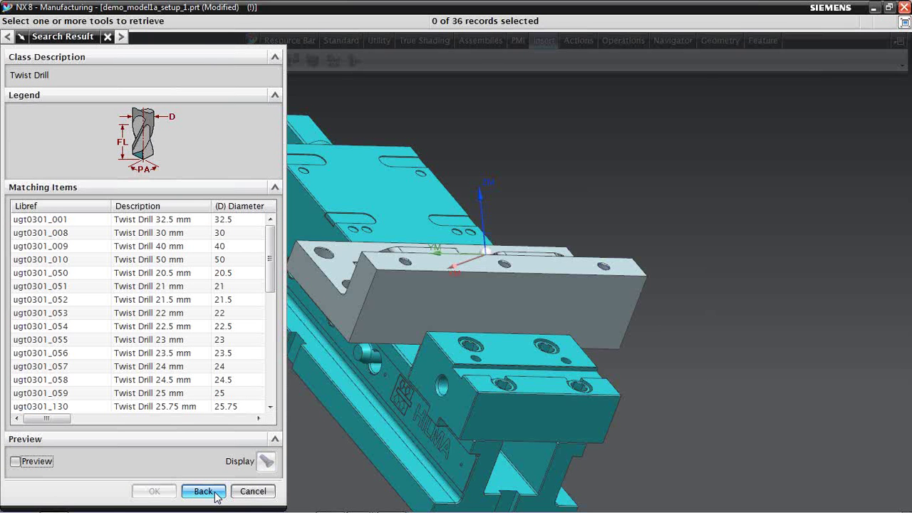
{"action": "left_click", "coordinate": [214, 493]}
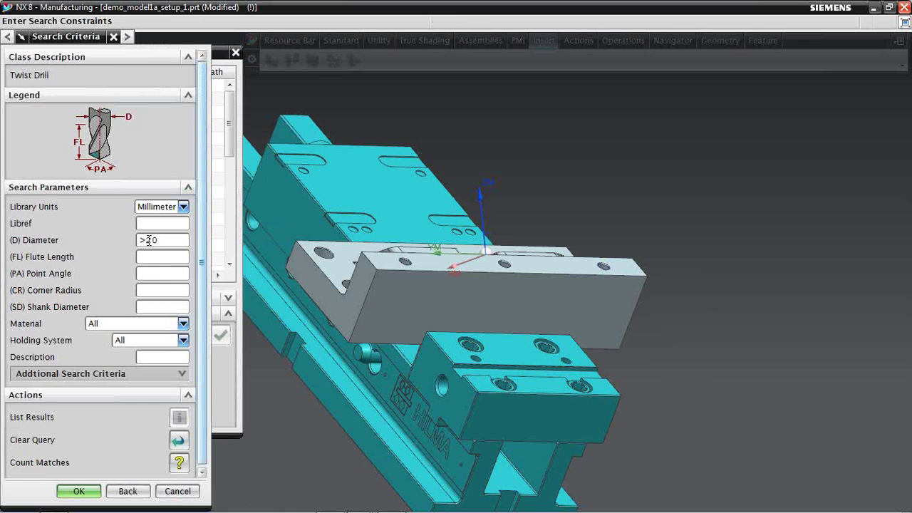
{"action": "left_click_drag", "start_coordinate": [145, 241], "coordinate": [135, 253]}
{"action": "left_click", "coordinate": [179, 463]}
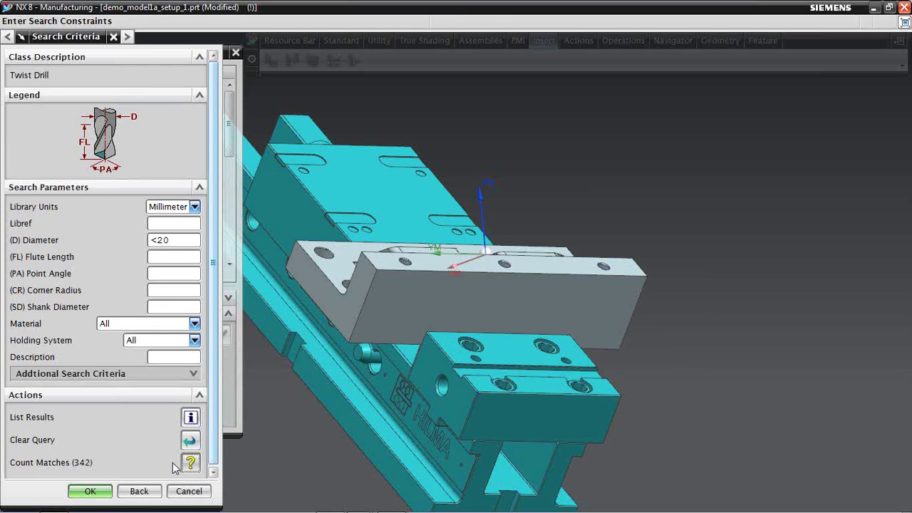
Step: Search the library for twist drills with the diameter set to 15 mm and list the matching tools
{"action": "left_click_drag", "start_coordinate": [170, 240], "coordinate": [135, 240]}
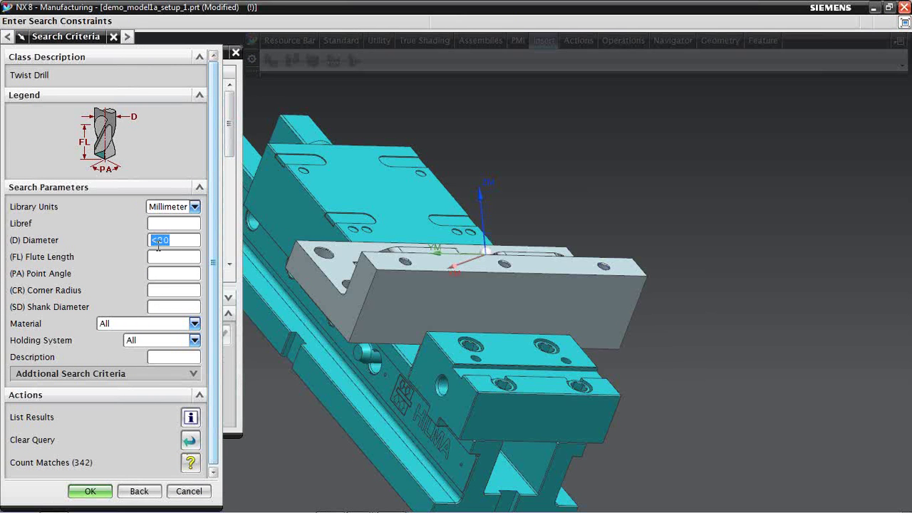
{"action": "type", "text": "15"}
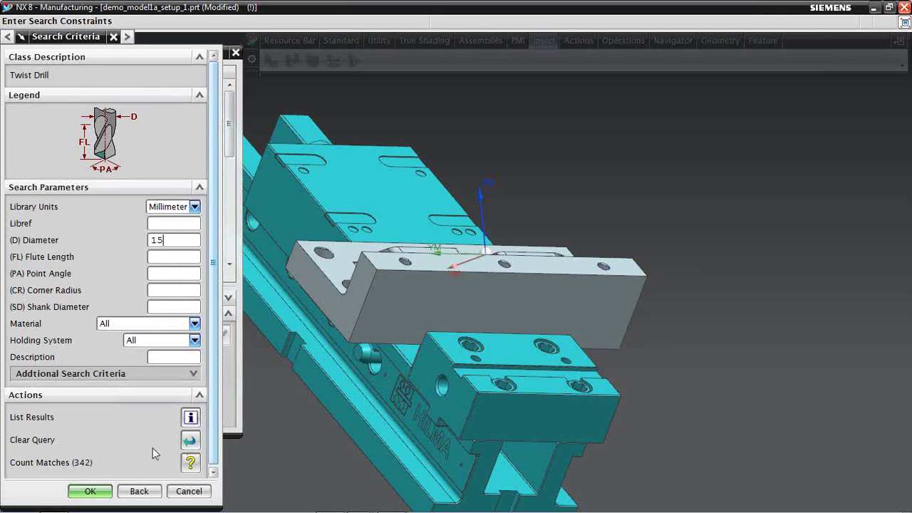
{"action": "left_click", "coordinate": [189, 463]}
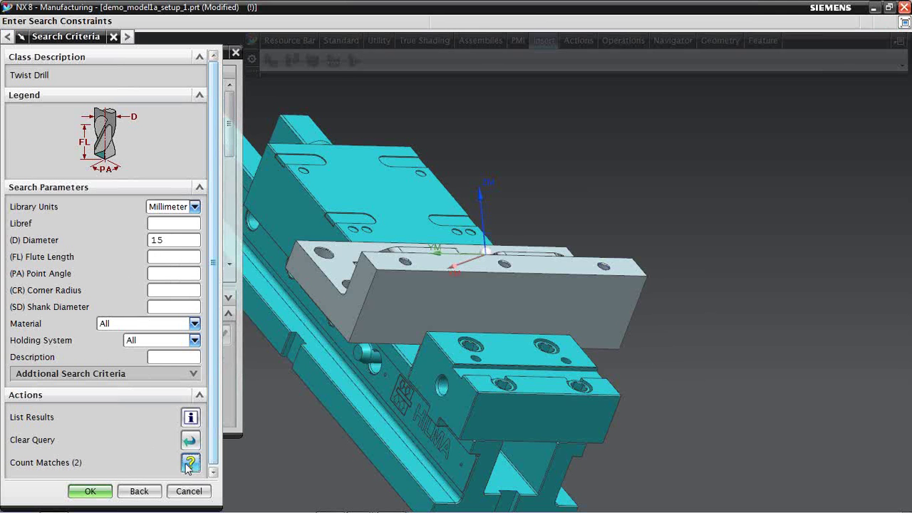
{"action": "left_click", "coordinate": [90, 491]}
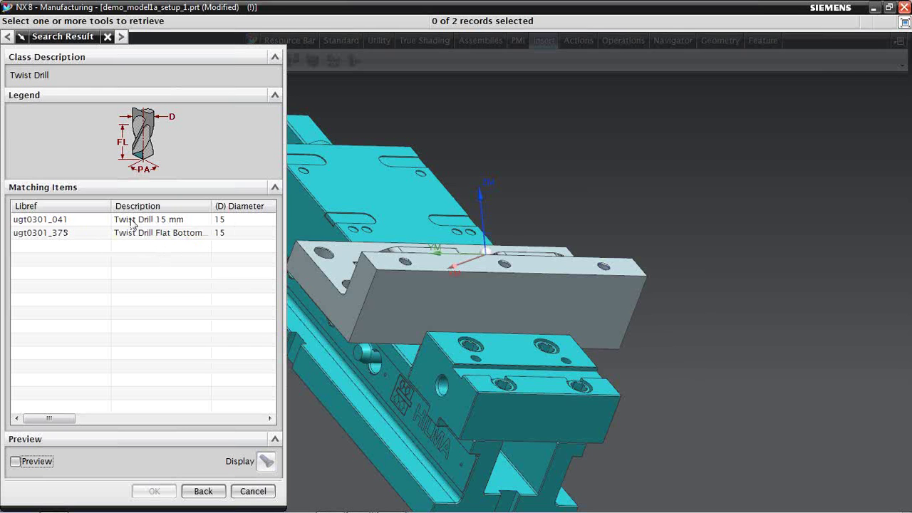
Step: Preview Twist Drill 15 mm (ugt0301_041), retrieve it into POCKET_03 and close tool creation
{"action": "left_click", "coordinate": [57, 222]}
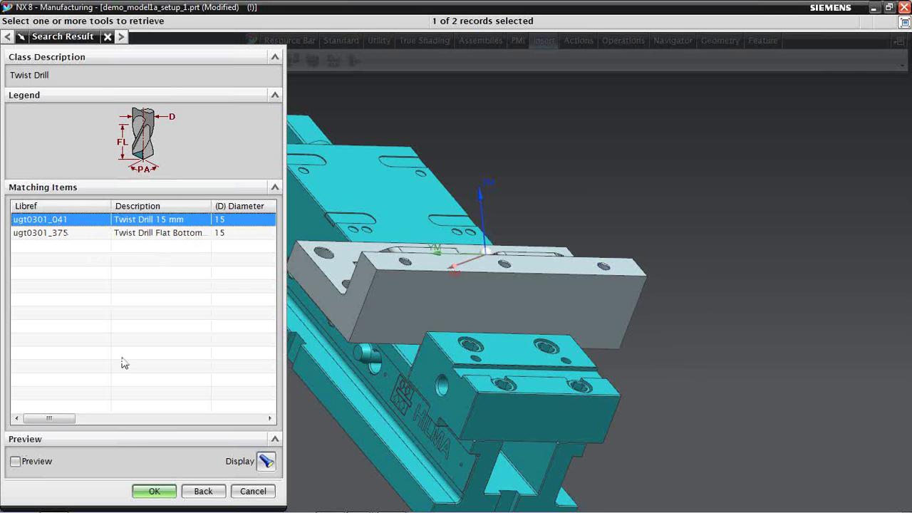
{"action": "left_click", "coordinate": [266, 463]}
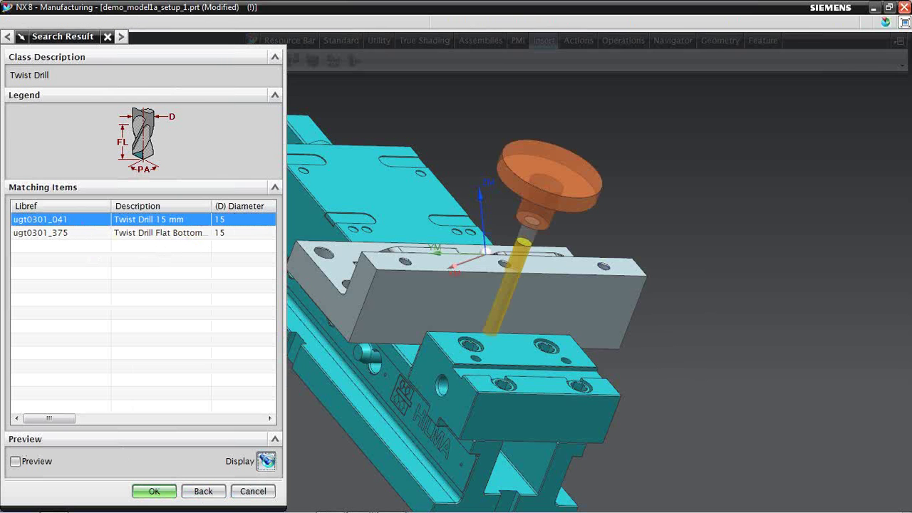
{"action": "left_click", "coordinate": [154, 491]}
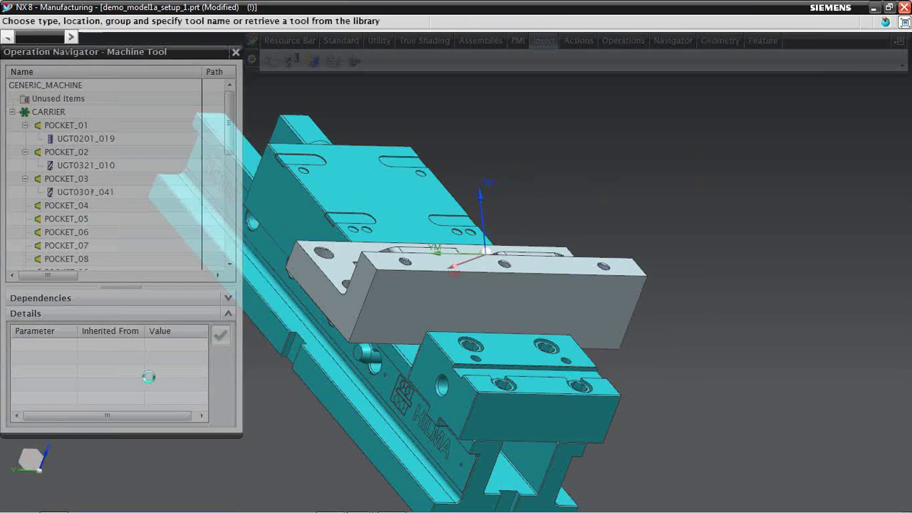
{"action": "left_click", "coordinate": [180, 302]}
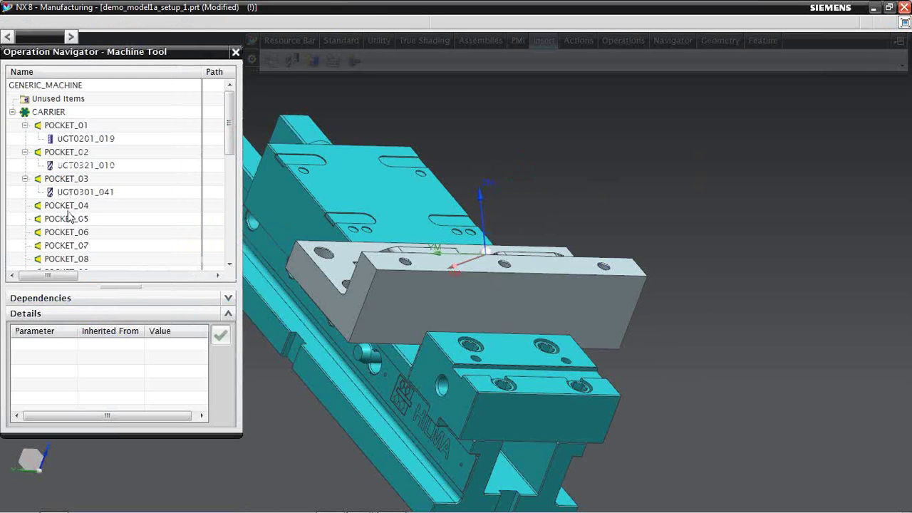
{"action": "left_click", "coordinate": [79, 192]}
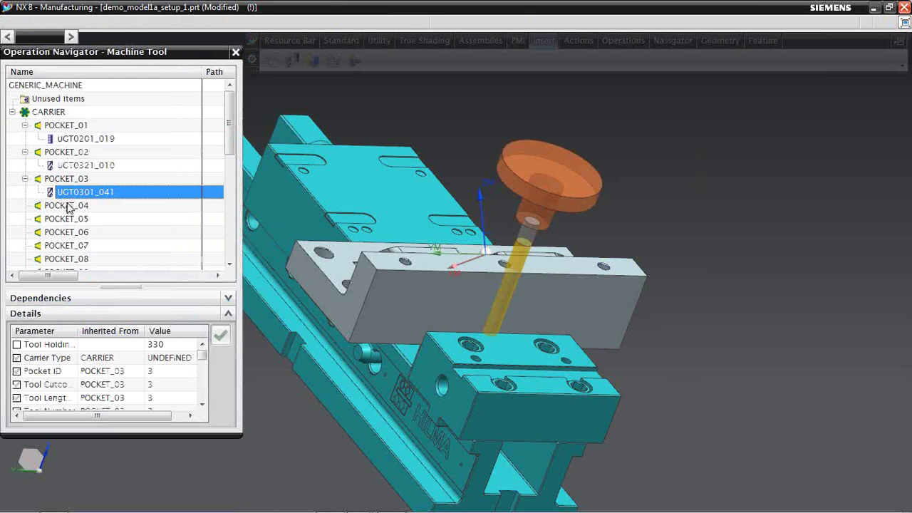
Step: Start creating a new tool in POCKET_04 of the carrier
{"action": "left_click", "coordinate": [68, 205]}
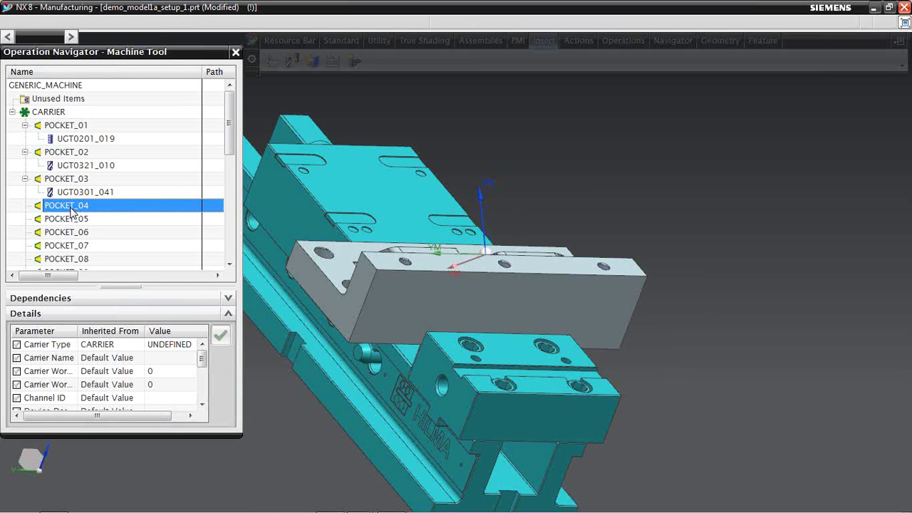
{"action": "right_click", "coordinate": [71, 210]}
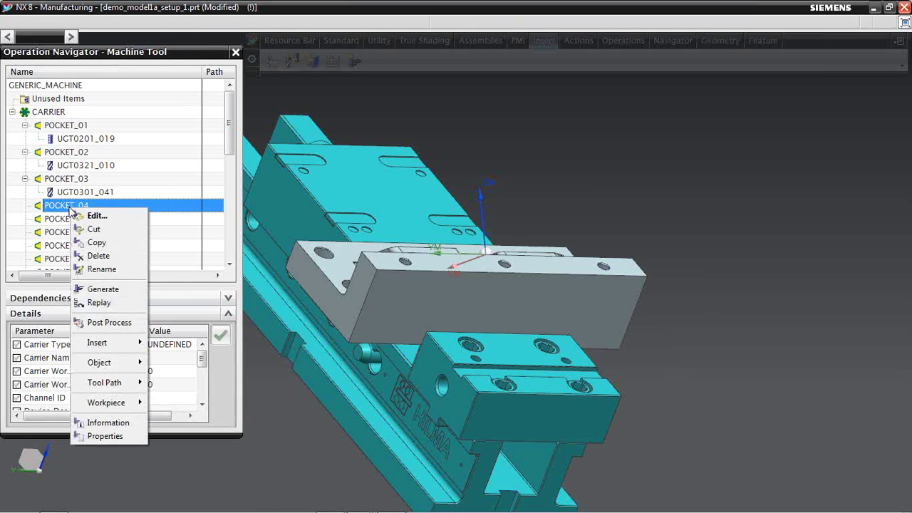
{"action": "mouse_move", "coordinate": [132, 344]}
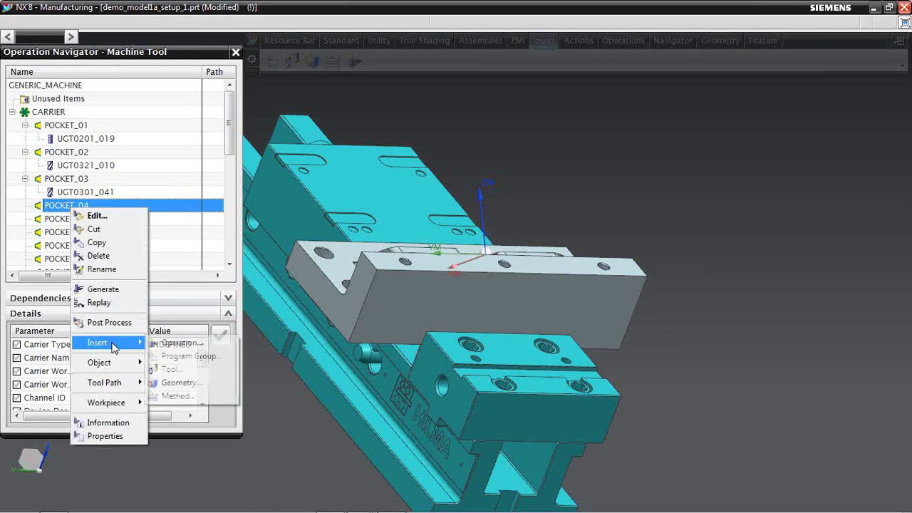
{"action": "left_click", "coordinate": [173, 370]}
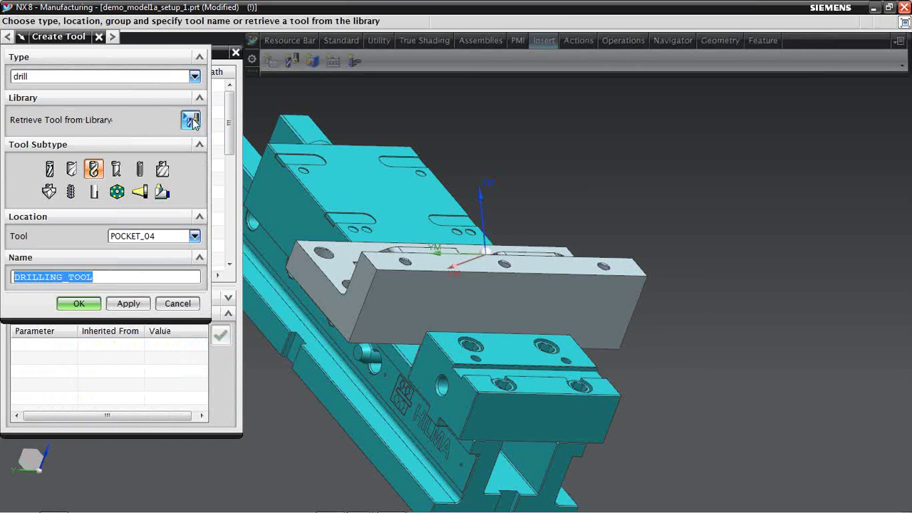
Step: Try to find a twist drill with a 10.25 mm diameter in the tool library
{"action": "left_click", "coordinate": [191, 121]}
{"action": "left_click", "coordinate": [16, 104]}
{"action": "left_click", "coordinate": [57, 117]}
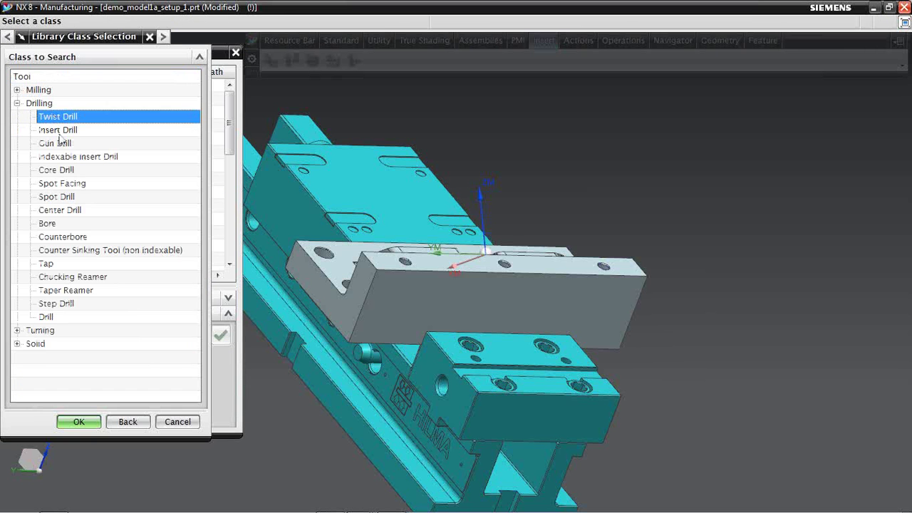
{"action": "left_click", "coordinate": [77, 423]}
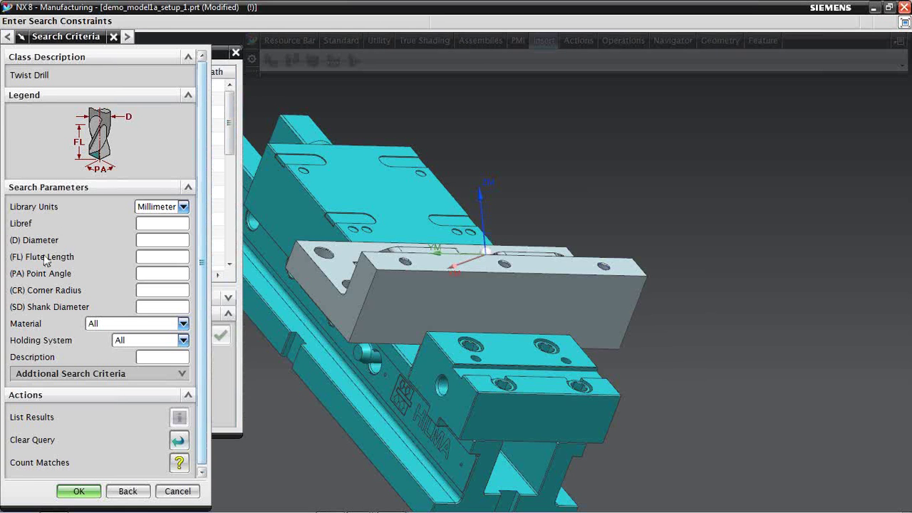
{"action": "left_click", "coordinate": [148, 244]}
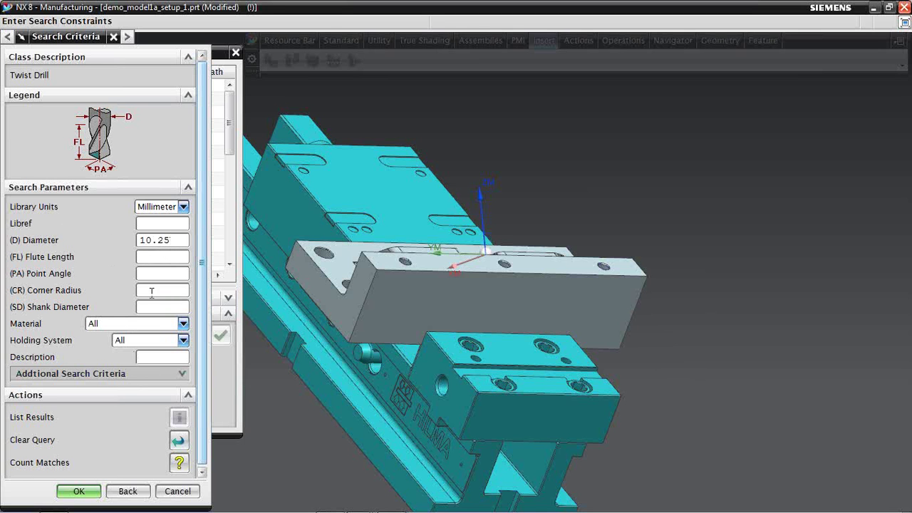
{"action": "left_click", "coordinate": [179, 462]}
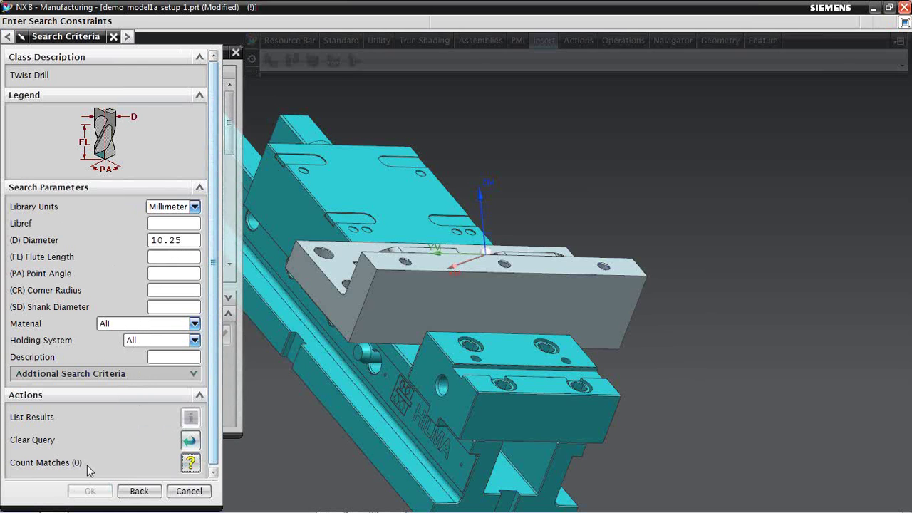
{"action": "left_click", "coordinate": [188, 492]}
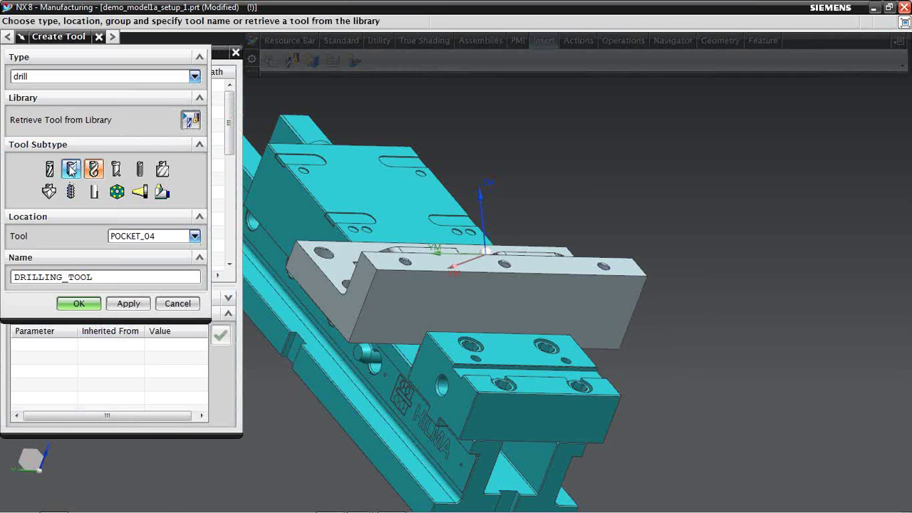
Step: Create a drilling tool named DRILLING_TOOL_10_25 in POCKET_04 and set its diameter to 10.25 mm
{"action": "left_click", "coordinate": [100, 277]}
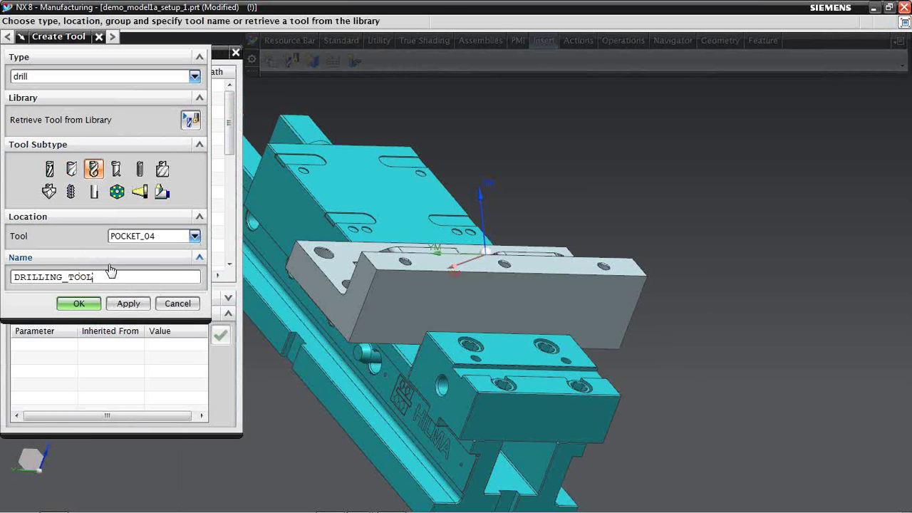
{"action": "type", "text": "_"}
{"action": "type", "text": "10"}
{"action": "type", "text": "_25"}
{"action": "left_click", "coordinate": [78, 305]}
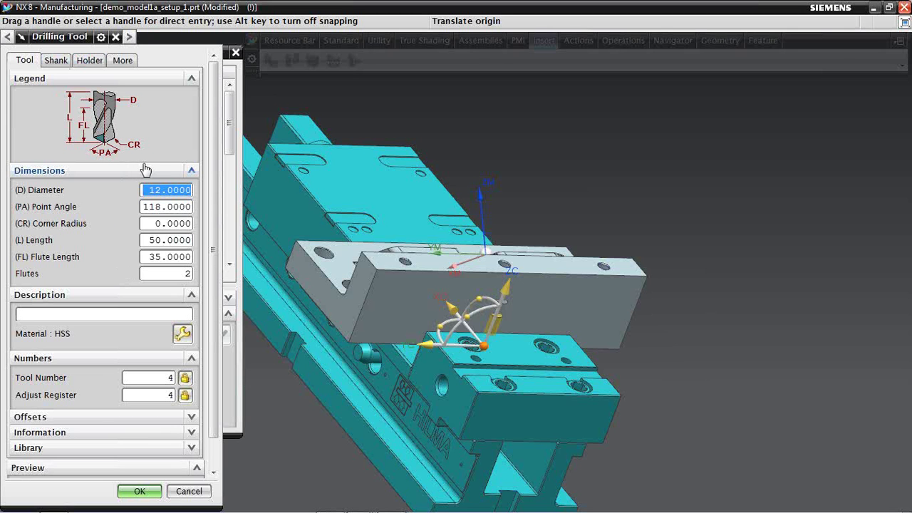
{"action": "type", "text": "10.25"}
{"action": "left_click", "coordinate": [191, 274]}
Step: Define the drill's shank with diameter 10.25 mm, length 100 mm and taper length 0
{"action": "left_click", "coordinate": [57, 60]}
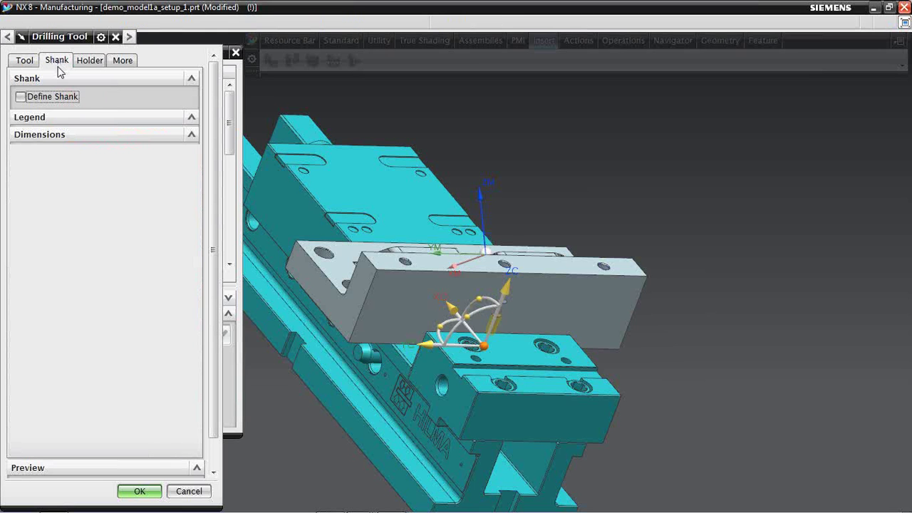
{"action": "left_click", "coordinate": [21, 98]}
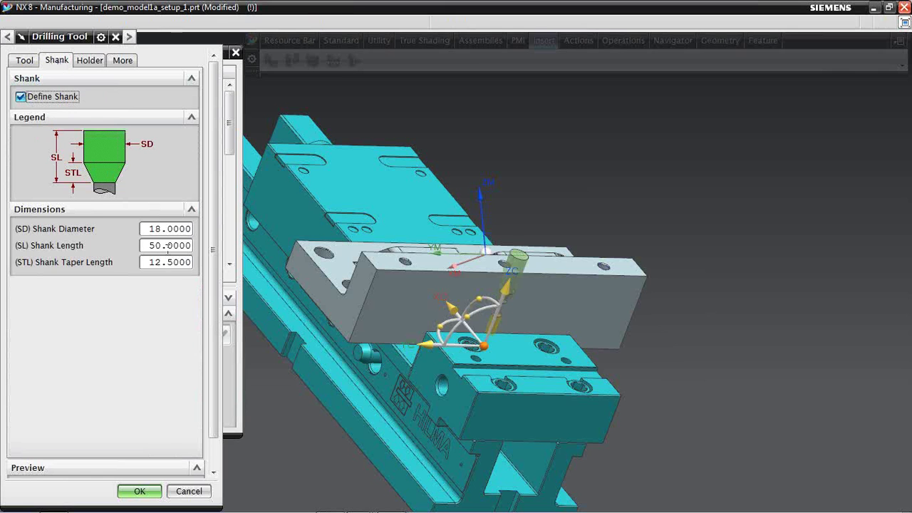
{"action": "left_click_drag", "start_coordinate": [151, 228], "coordinate": [175, 229]}
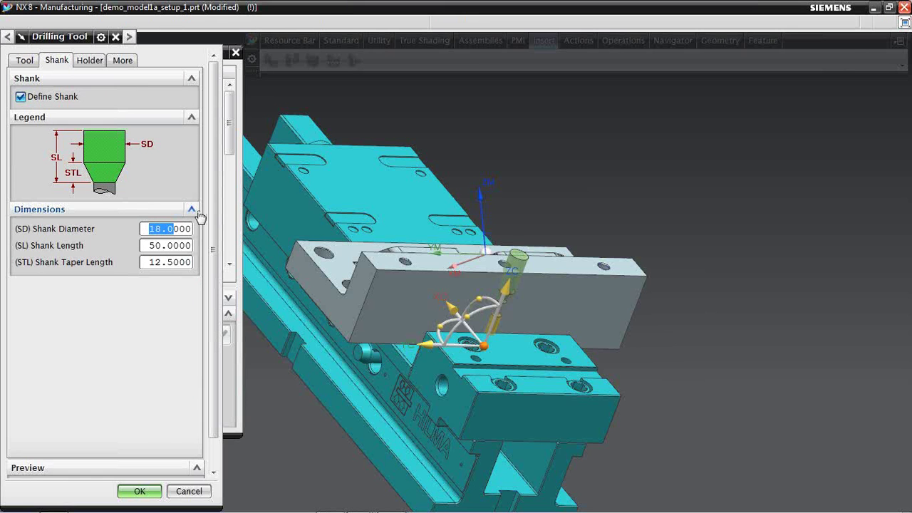
{"action": "type", "text": "10.25"}
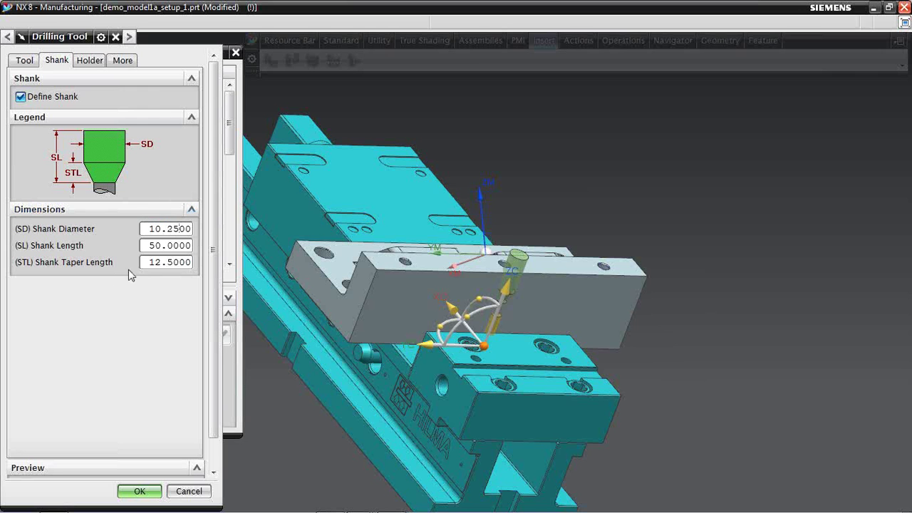
{"action": "left_click_drag", "start_coordinate": [150, 245], "coordinate": [156, 246]}
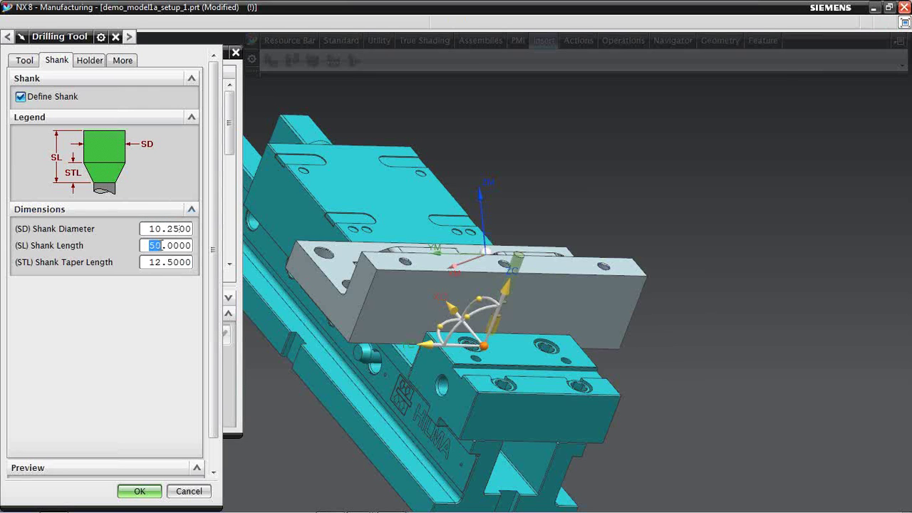
{"action": "type", "text": "10"}
{"action": "left_click_drag", "start_coordinate": [170, 264], "coordinate": [146, 264]}
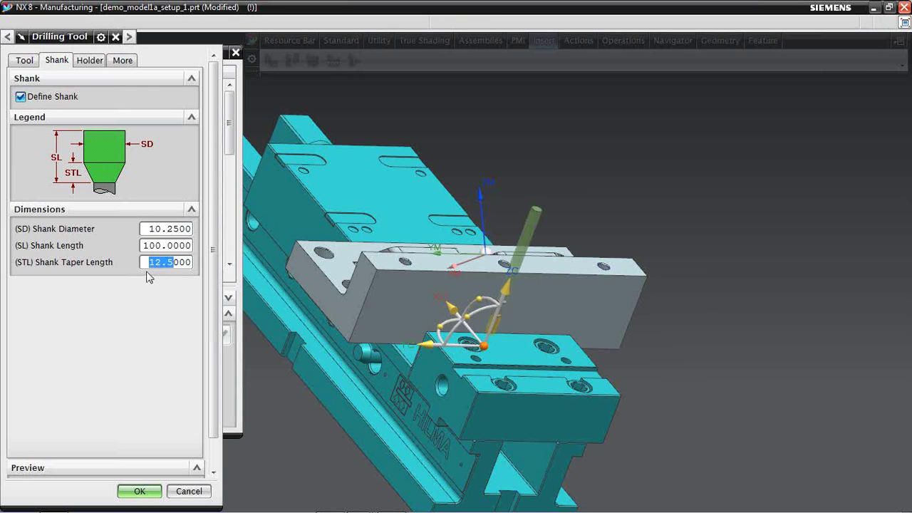
{"action": "type", "text": "0000000"}
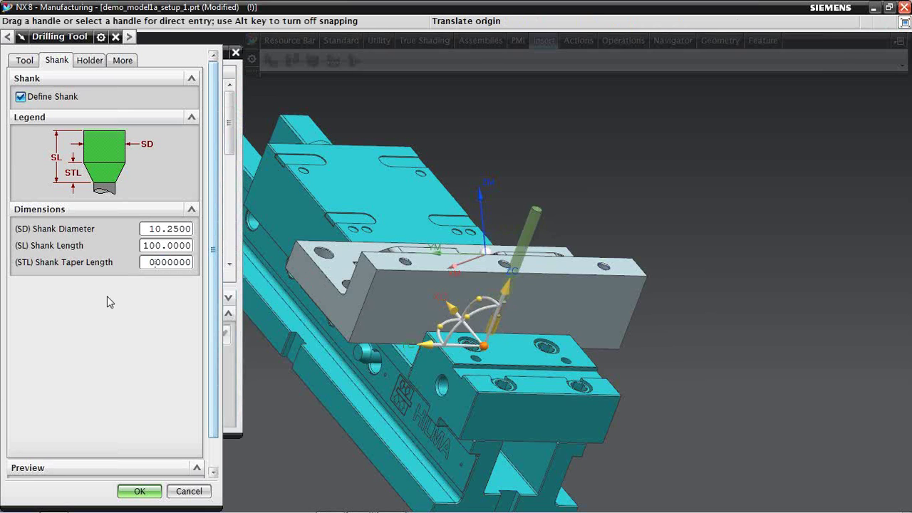
Step: Retrieve the Medium collet holder (HLD001_00004) for the drill from the Milling_Drilling class of the holder library
{"action": "left_click", "coordinate": [90, 61]}
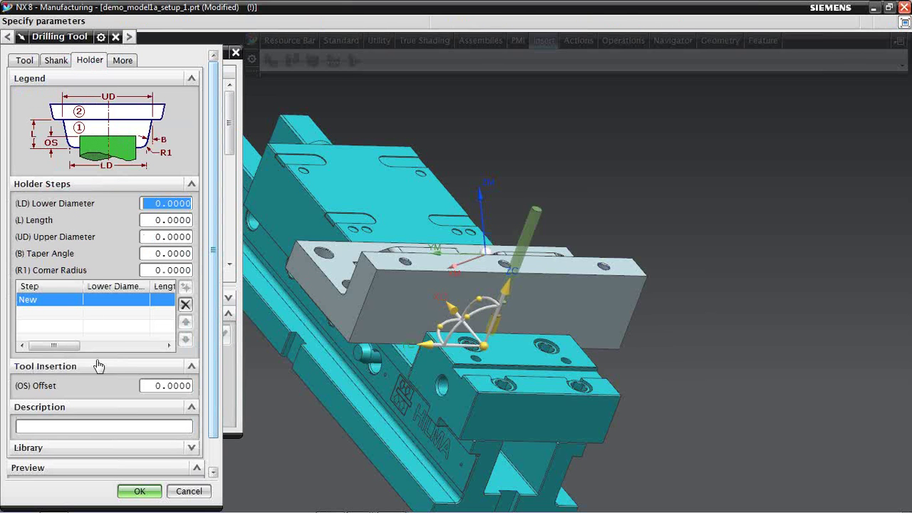
{"action": "scroll", "coordinate": [213, 389], "scroll_direction": "down", "scroll_amount": 2}
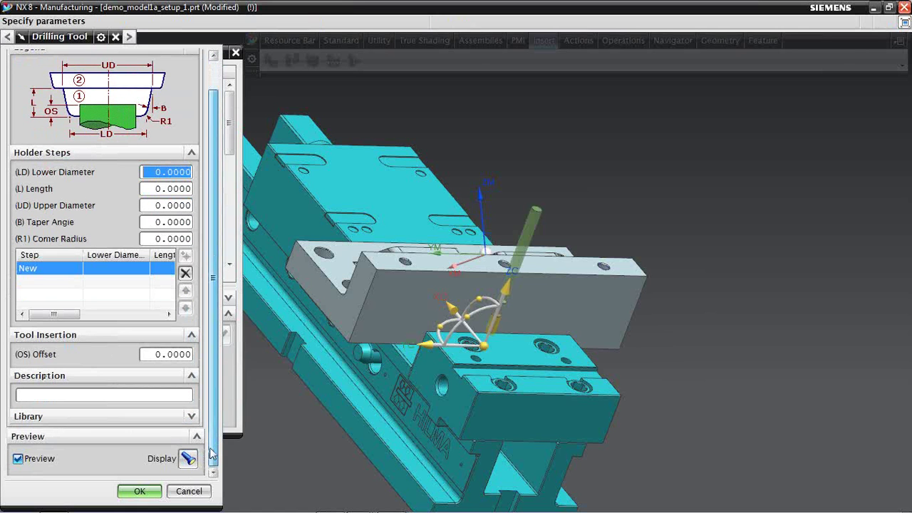
{"action": "left_click", "coordinate": [191, 419]}
{"action": "scroll", "coordinate": [158, 439], "scroll_direction": "down", "scroll_amount": 2}
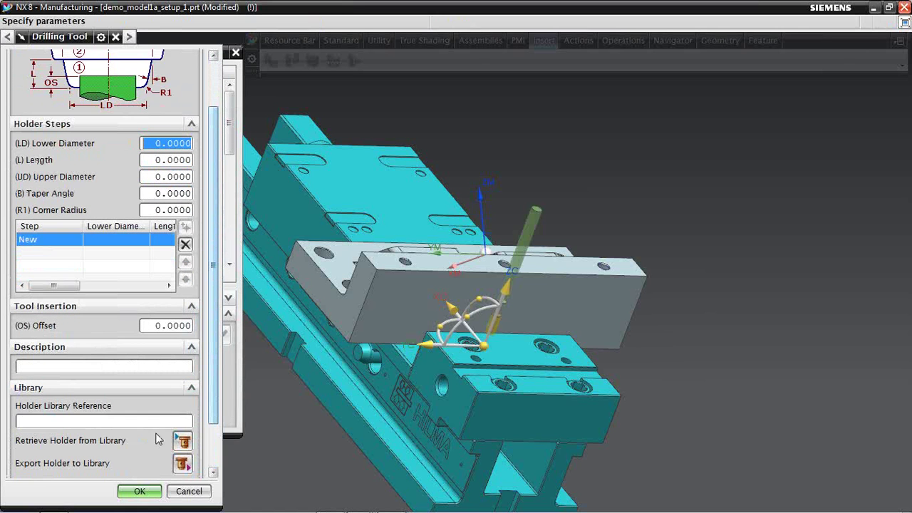
{"action": "left_click", "coordinate": [182, 442]}
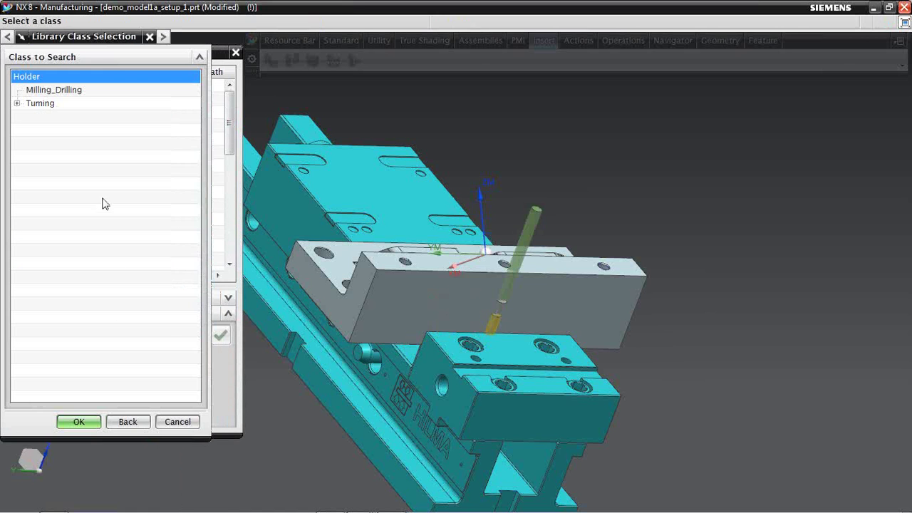
{"action": "double_click", "coordinate": [37, 91]}
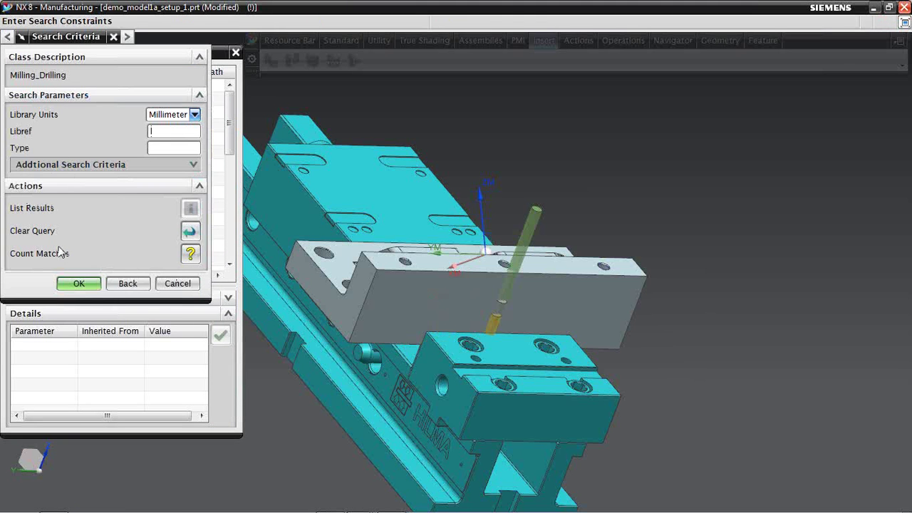
{"action": "left_click", "coordinate": [79, 283]}
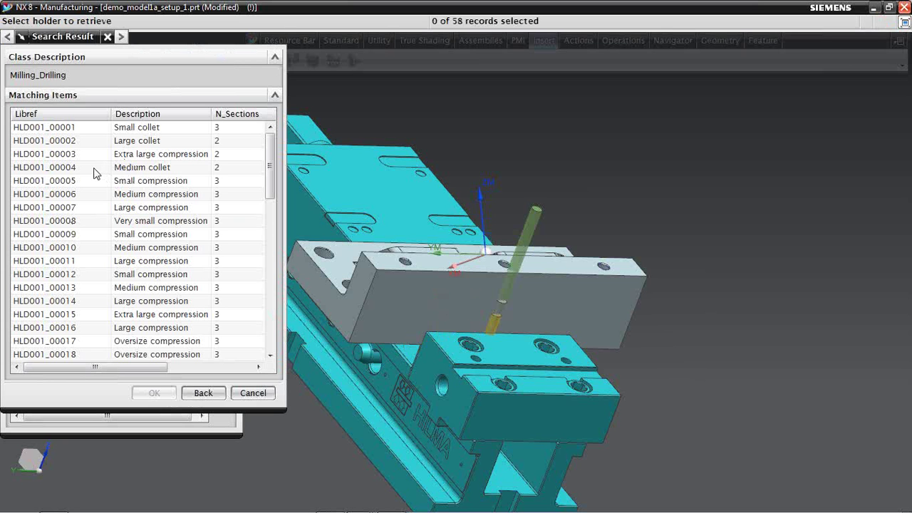
{"action": "left_click", "coordinate": [66, 169]}
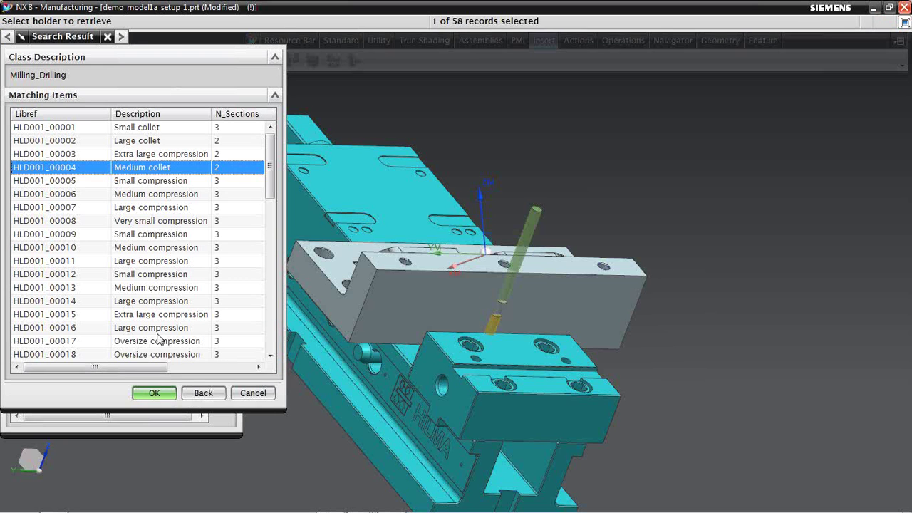
{"action": "left_click", "coordinate": [155, 394]}
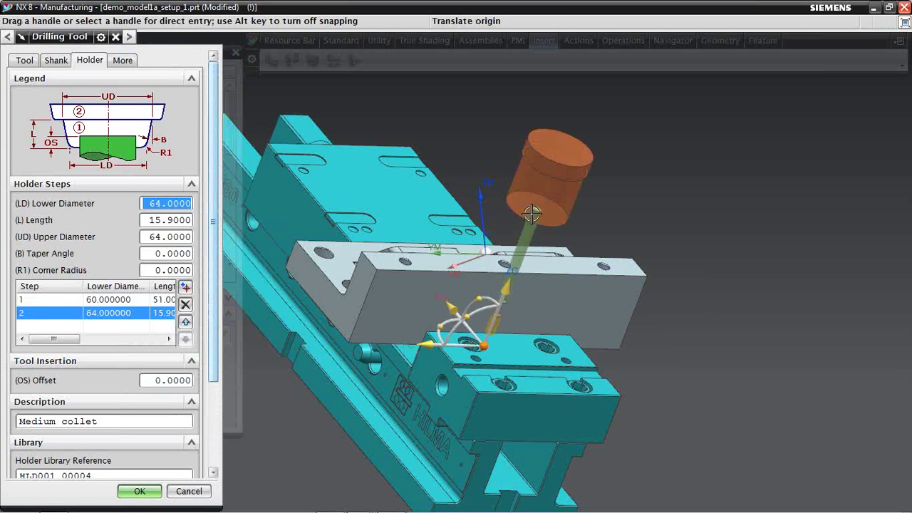
Step: Set the holder's tool insertion offset to 50 and accept the 10.25 mm drilling tool
{"action": "middle_click_drag", "start_coordinate": [467, 285], "coordinate": [535, 197]}
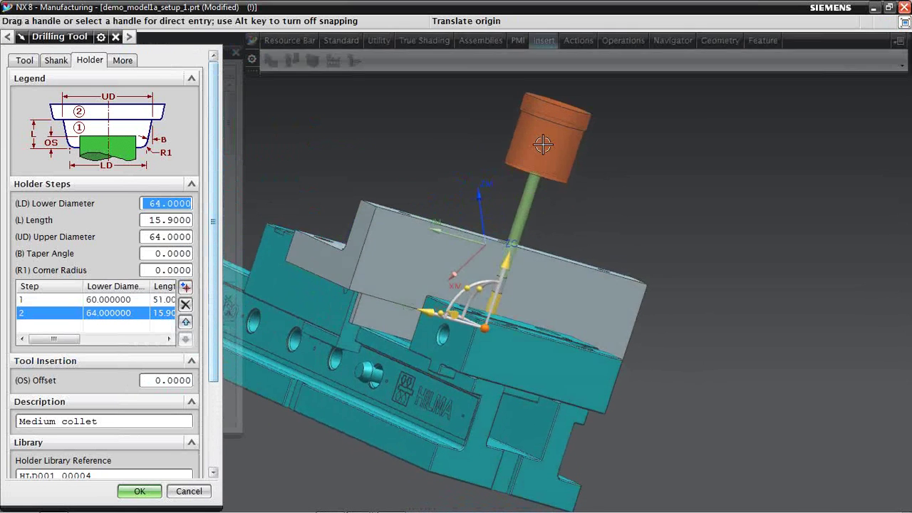
{"action": "left_click", "coordinate": [157, 379]}
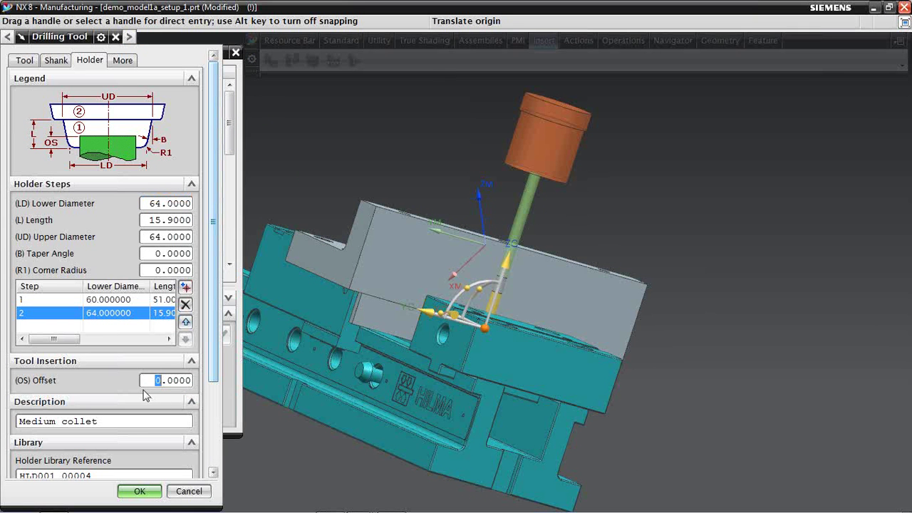
{"action": "type", "text": "50"}
{"action": "left_click", "coordinate": [139, 491]}
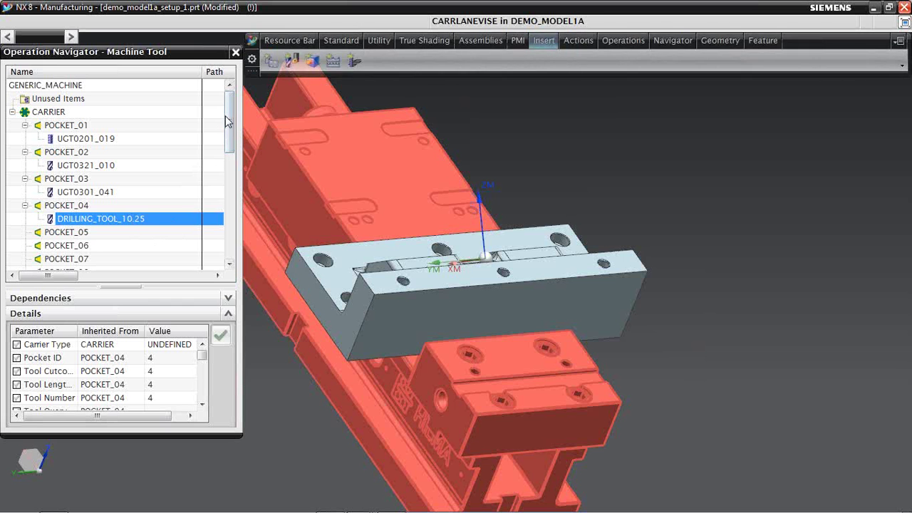
Step: In the geometry view, start a new mill_planar operation of subtype FACE_MILLING_MANUAL under MCS_PART
{"action": "right_click", "coordinate": [17, 208]}
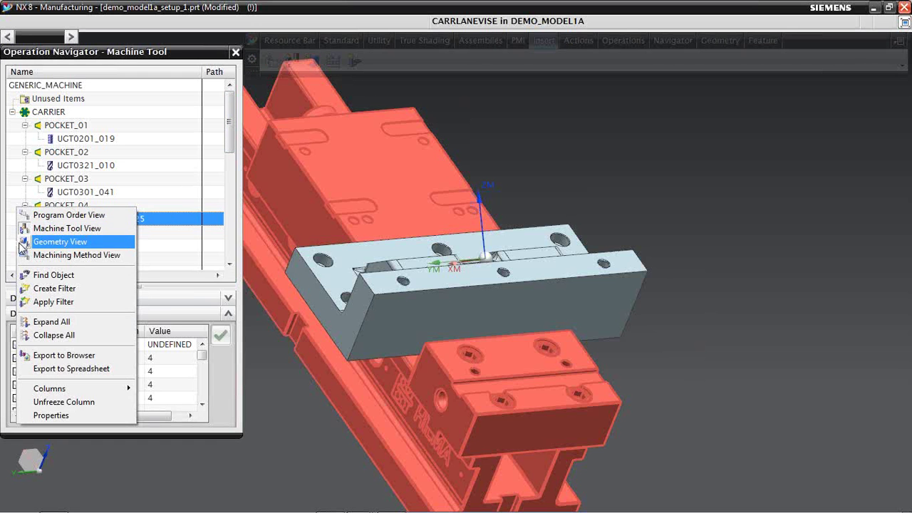
{"action": "left_click", "coordinate": [60, 242]}
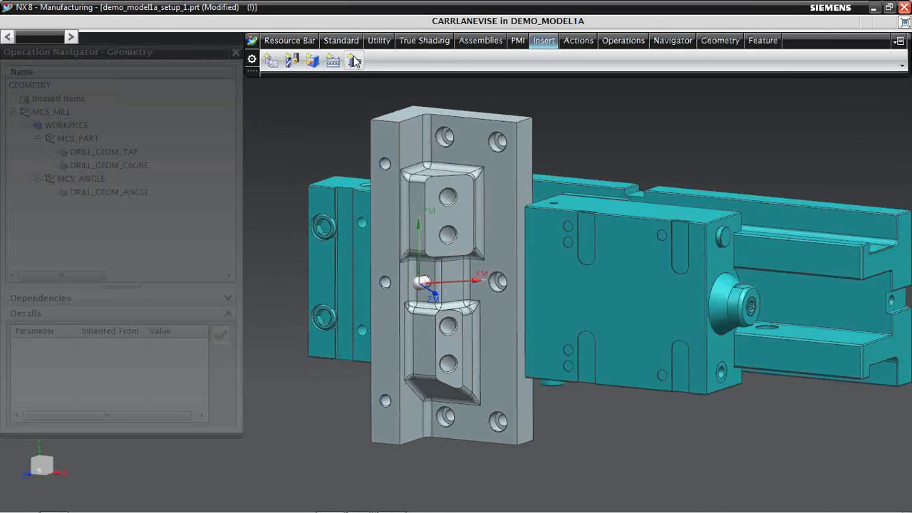
{"action": "left_click", "coordinate": [68, 139]}
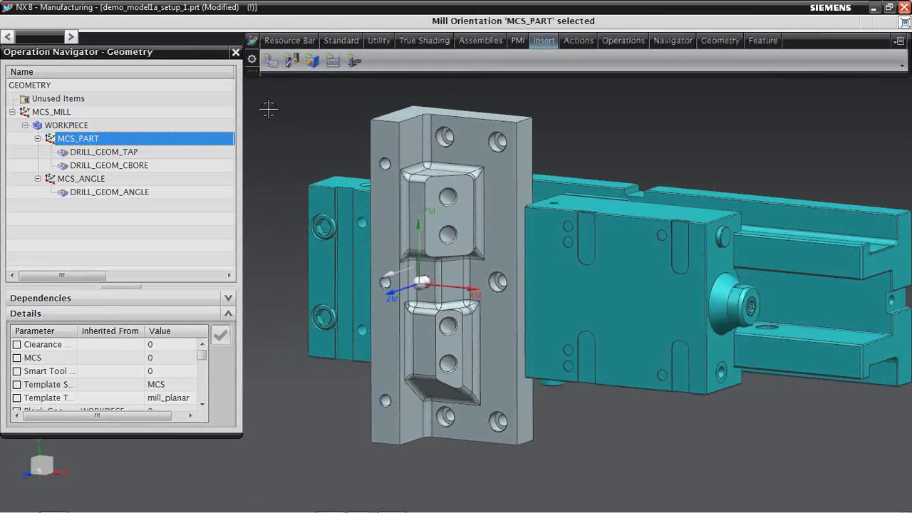
{"action": "right_click", "coordinate": [122, 146]}
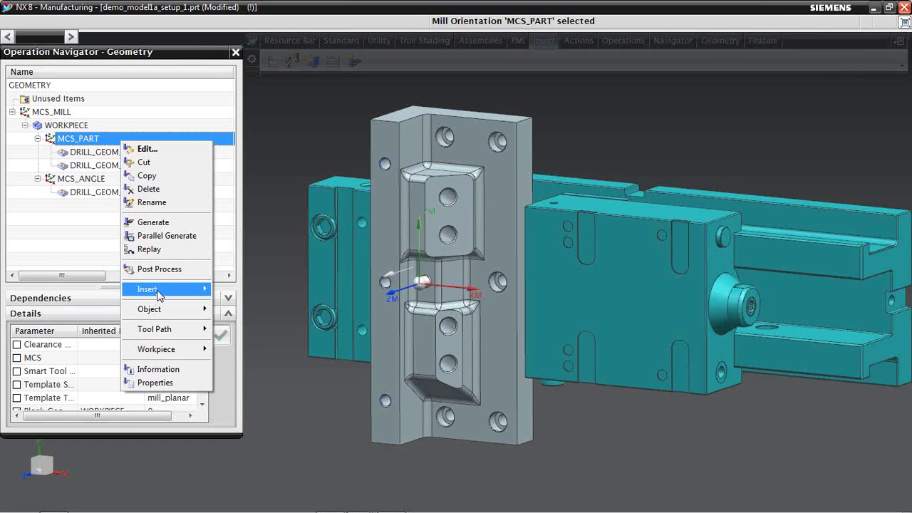
{"action": "mouse_move", "coordinate": [174, 289]}
{"action": "left_click", "coordinate": [253, 290]}
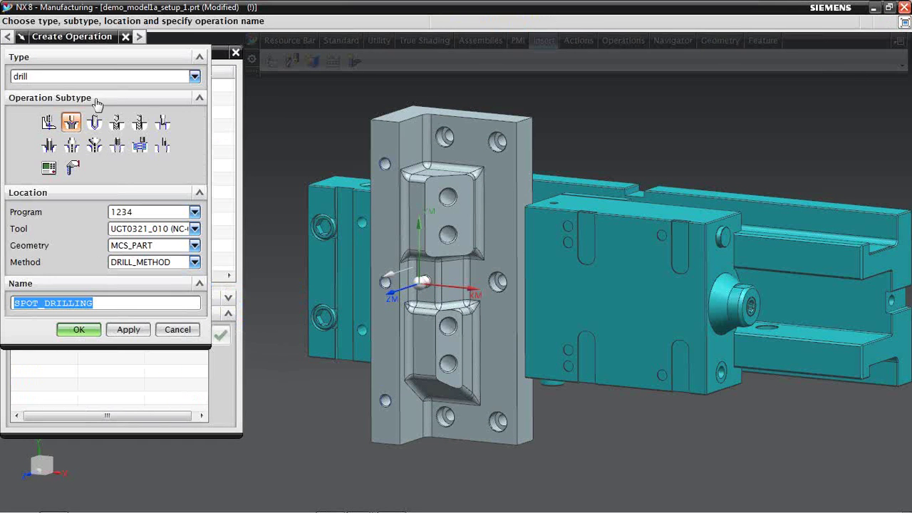
{"action": "left_click", "coordinate": [195, 76]}
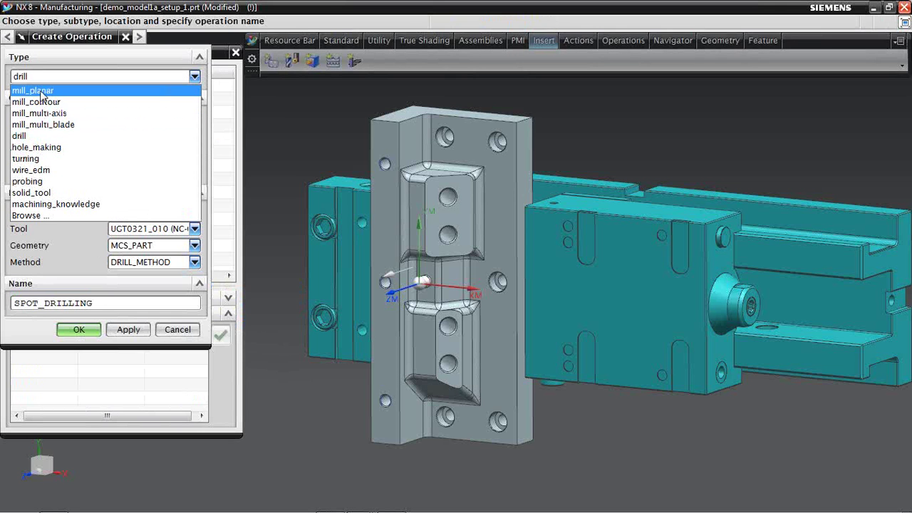
{"action": "left_click", "coordinate": [42, 95]}
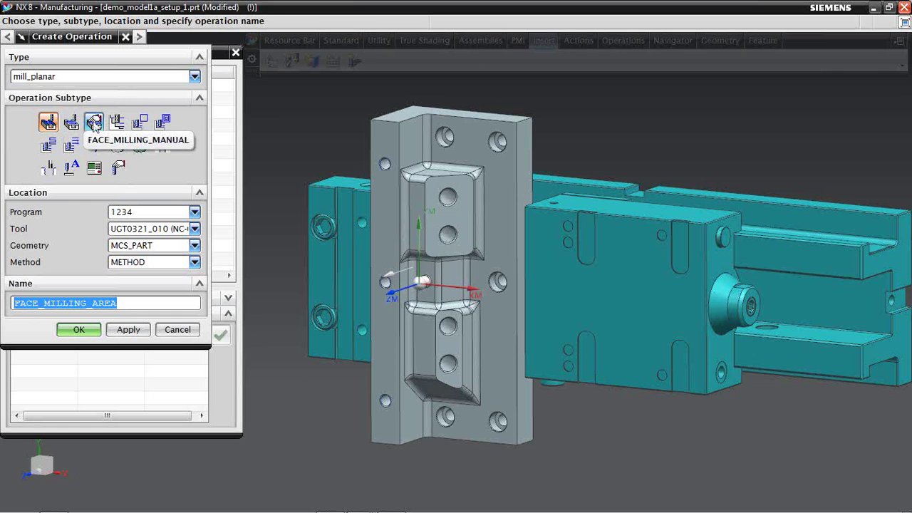
{"action": "left_click", "coordinate": [95, 125]}
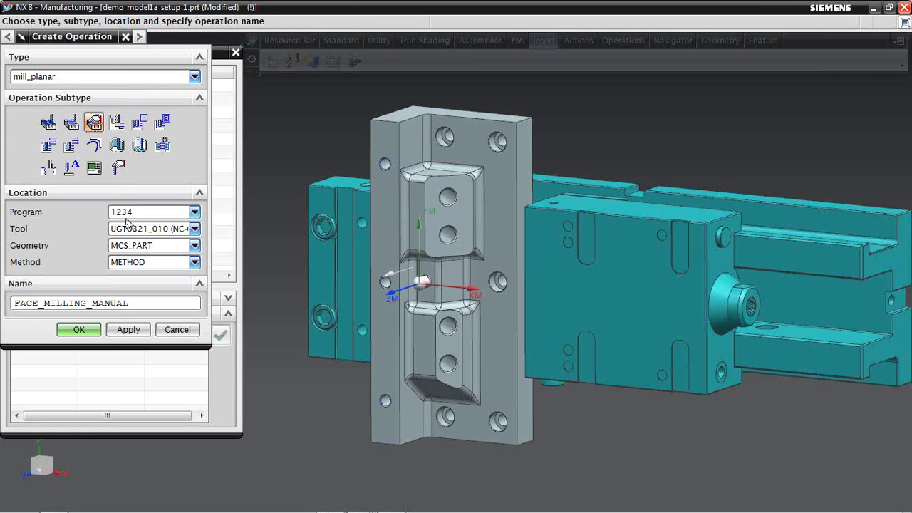
Step: Create the operation as FACE_MILLING_MANUAL_TOP with the 40 mm end mill UGT0201_019, geometry MCS_PART and method MILL_FINISH
{"action": "left_click", "coordinate": [194, 228]}
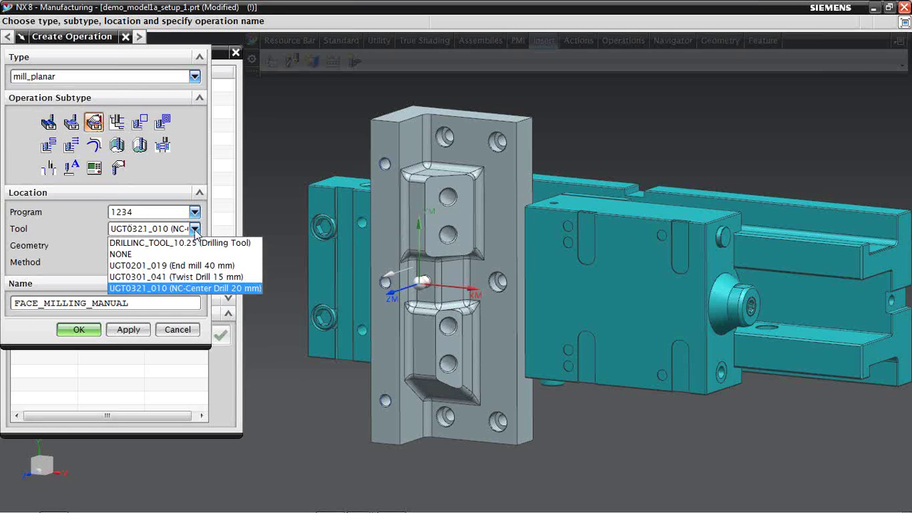
{"action": "left_click", "coordinate": [163, 267]}
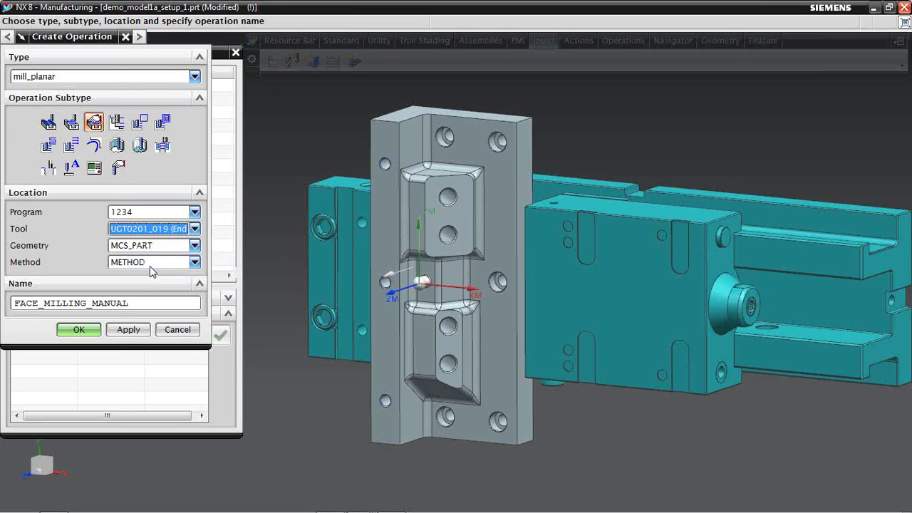
{"action": "left_click", "coordinate": [194, 246]}
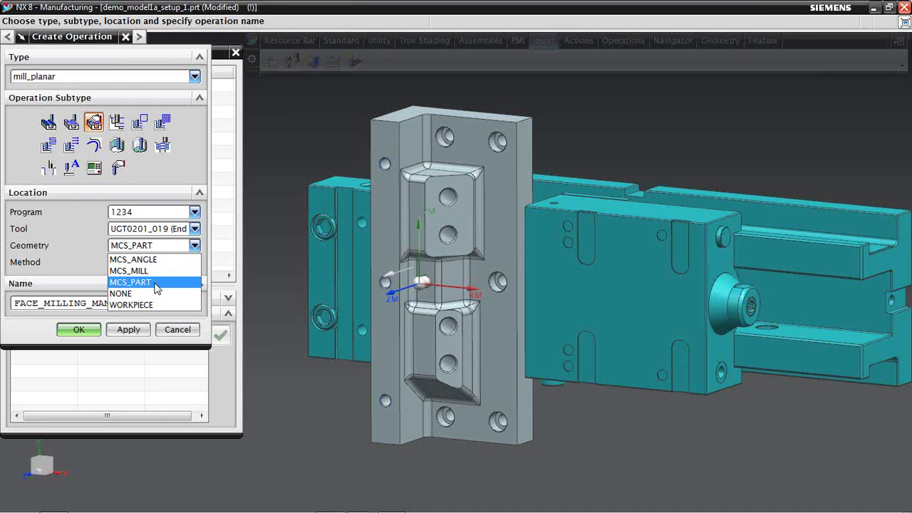
{"action": "left_click", "coordinate": [157, 288]}
{"action": "left_click", "coordinate": [192, 263]}
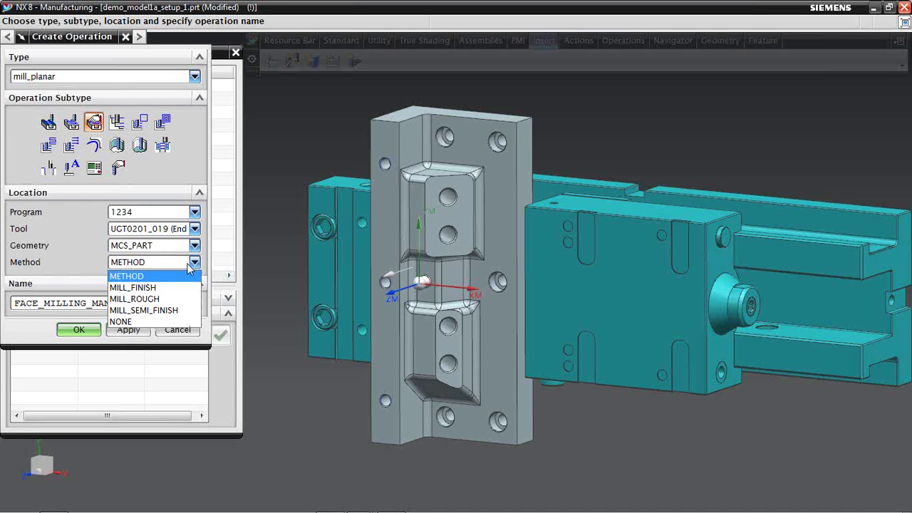
{"action": "left_click", "coordinate": [145, 291]}
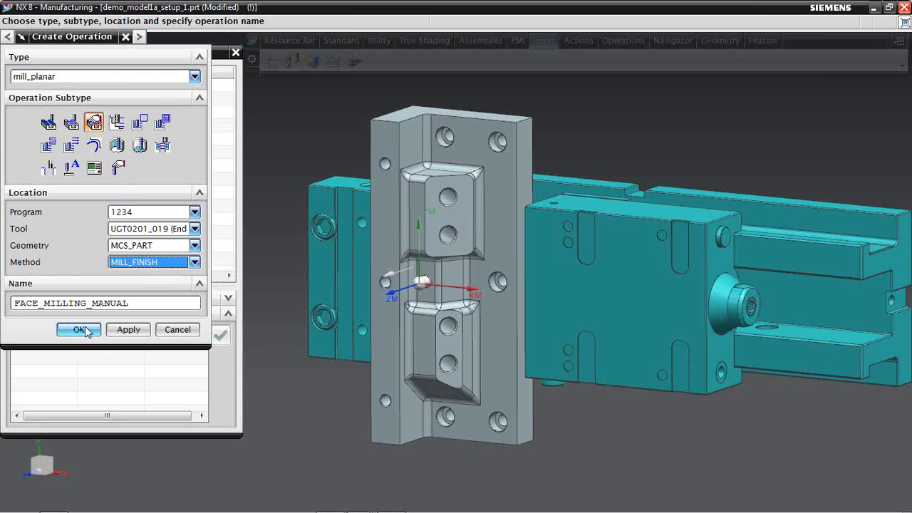
{"action": "left_click", "coordinate": [129, 303]}
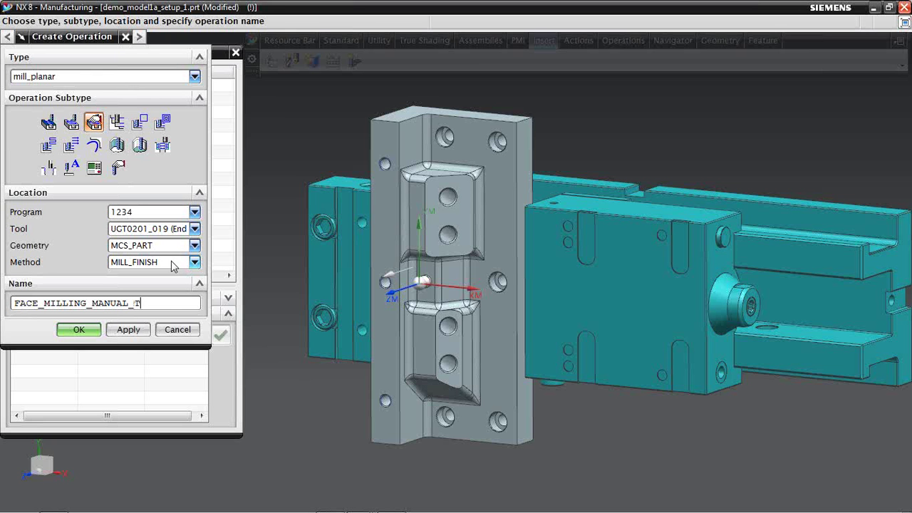
{"action": "left_click", "coordinate": [79, 329]}
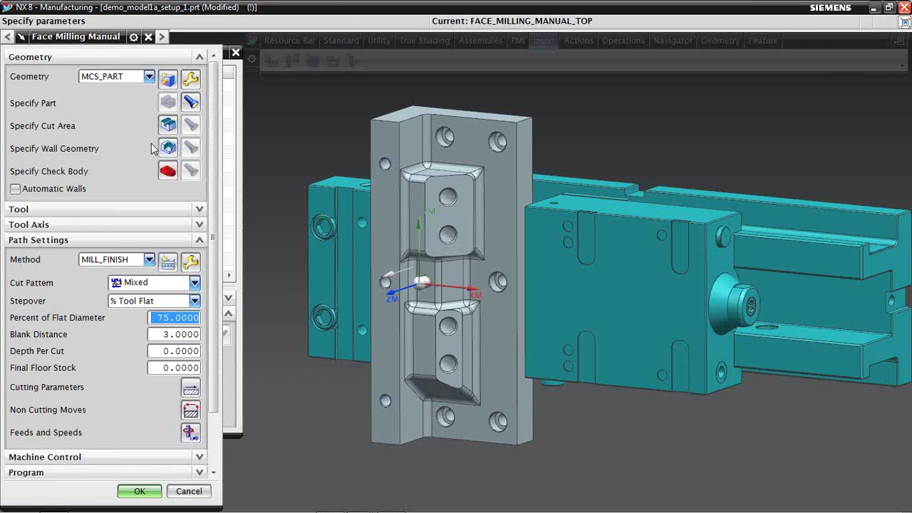
Step: Specify the part's narrow raised face with the three small holes as the cut area
{"action": "left_click", "coordinate": [167, 126]}
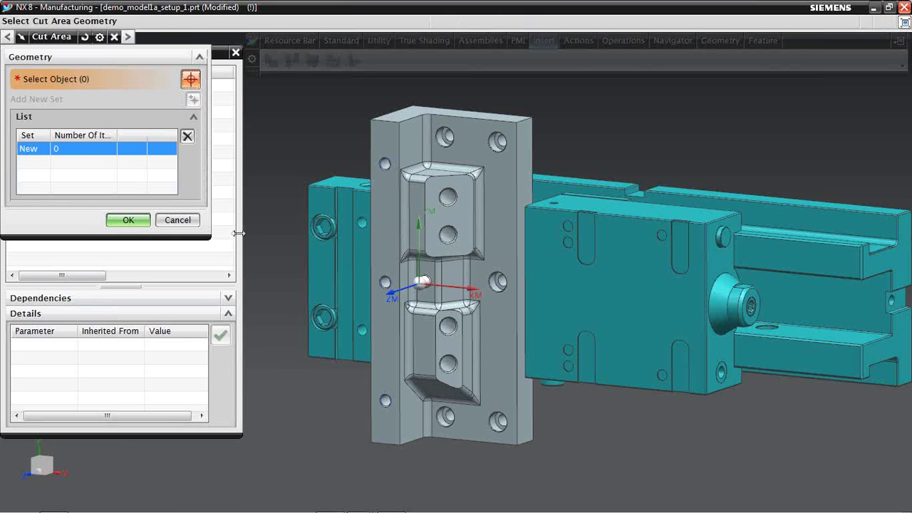
{"action": "left_click", "coordinate": [379, 299]}
{"action": "left_click", "coordinate": [128, 220]}
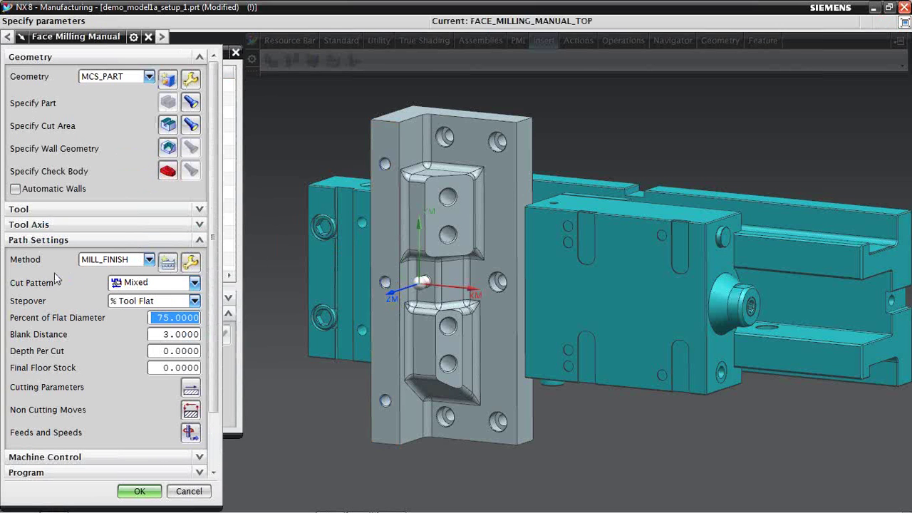
Step: Set the cut pattern to Zig Zag and the cut angle to Longest Edge in the cutting parameters
{"action": "left_click", "coordinate": [194, 283]}
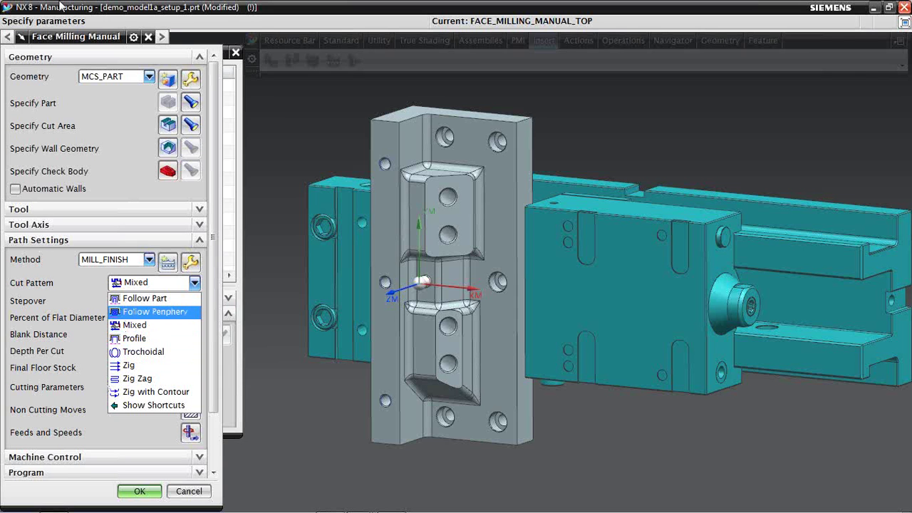
{"action": "left_click", "coordinate": [140, 378]}
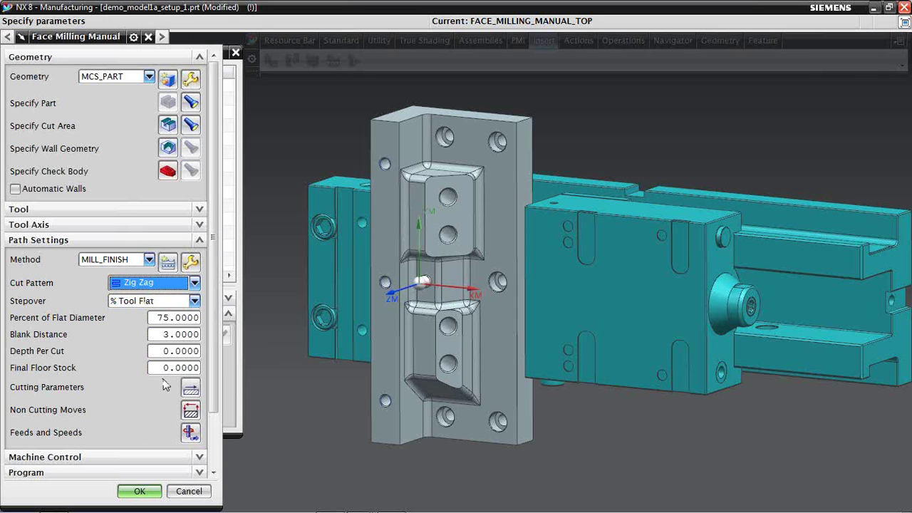
{"action": "left_click", "coordinate": [190, 387]}
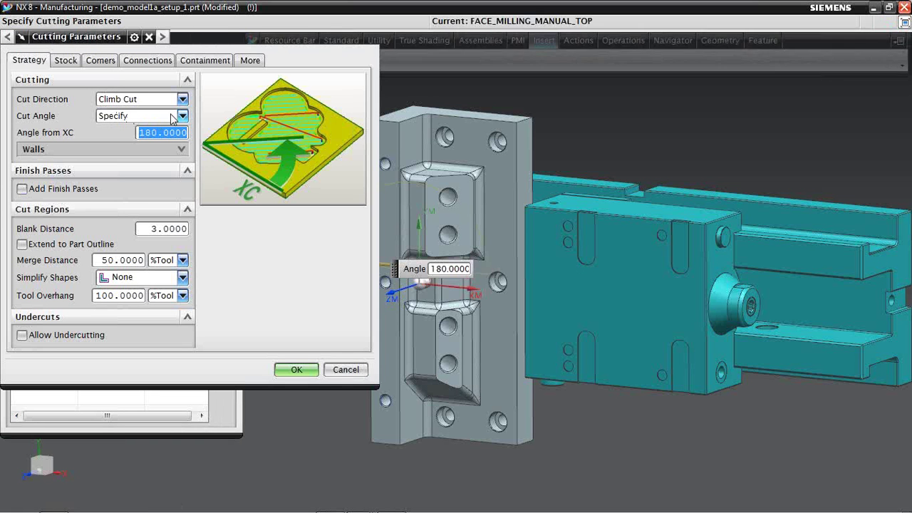
{"action": "left_click", "coordinate": [183, 116]}
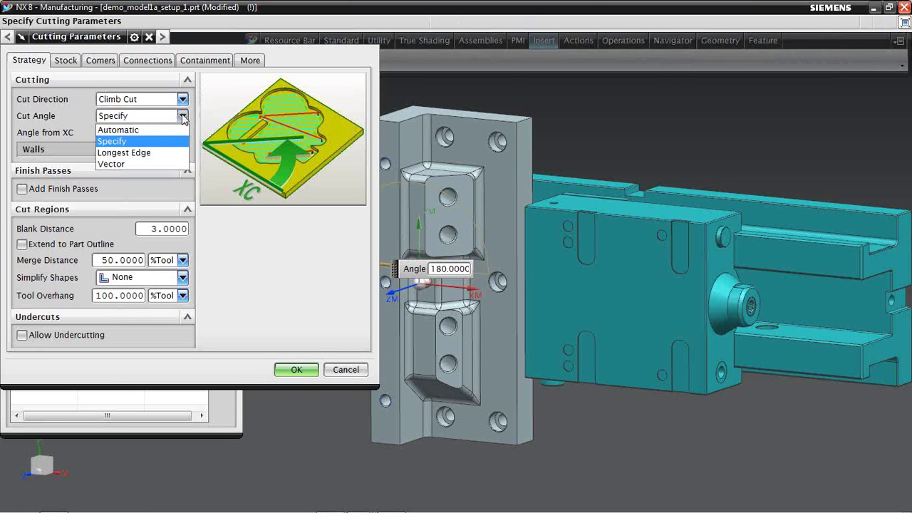
{"action": "left_click", "coordinate": [132, 154]}
{"action": "left_click", "coordinate": [298, 351]}
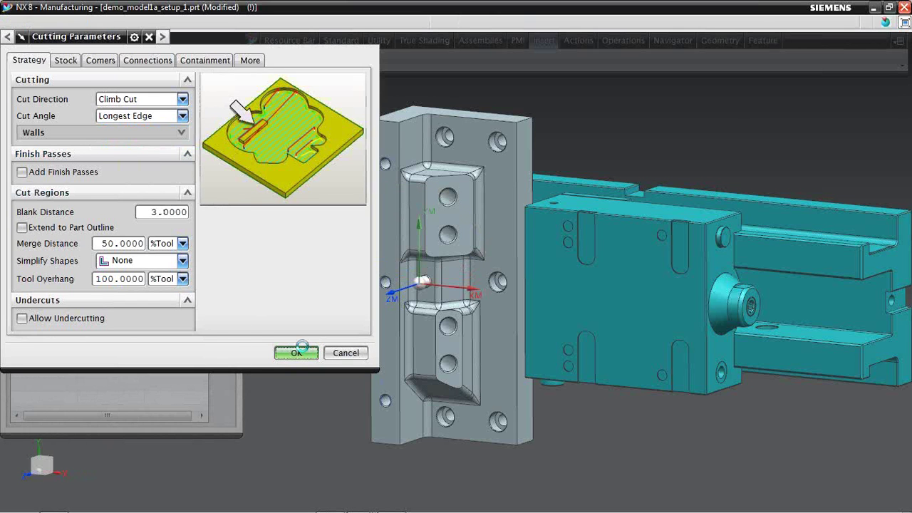
Step: Generate the tool path for the top face milling operation, inspect it on the part and accept the operation
{"action": "scroll", "coordinate": [131, 392], "scroll_direction": "down", "scroll_amount": 3}
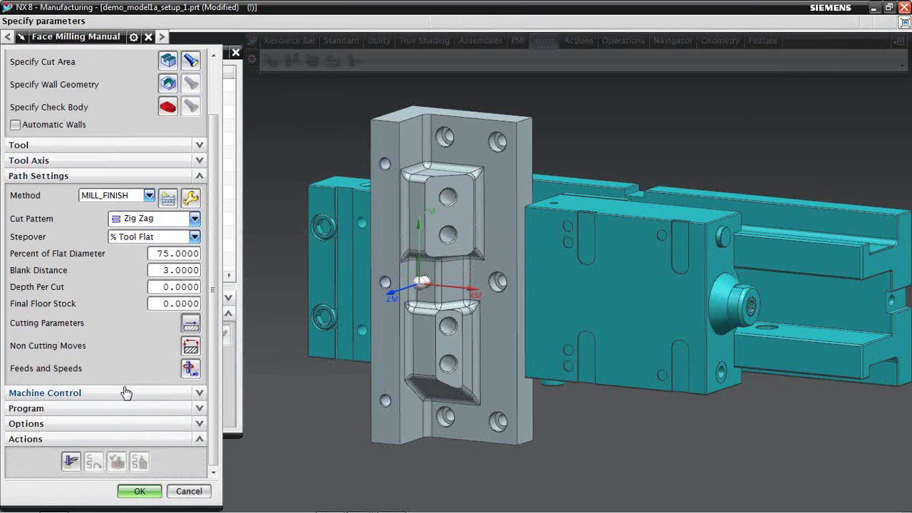
{"action": "left_click", "coordinate": [71, 462]}
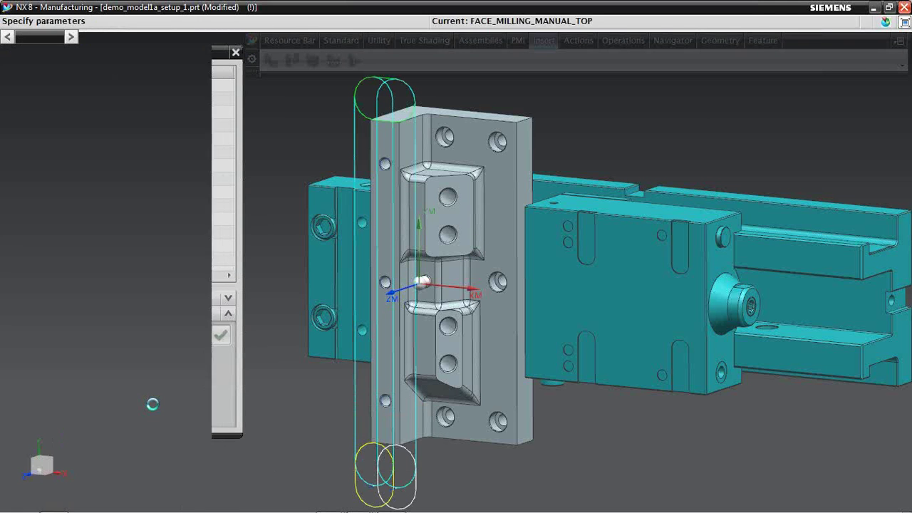
{"action": "middle_click_drag", "start_coordinate": [285, 325], "coordinate": [360, 250]}
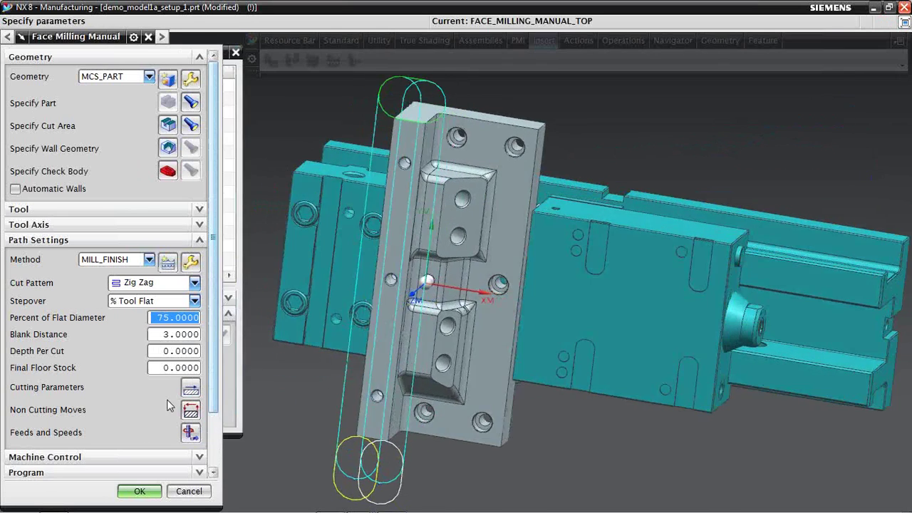
{"action": "left_click", "coordinate": [140, 491]}
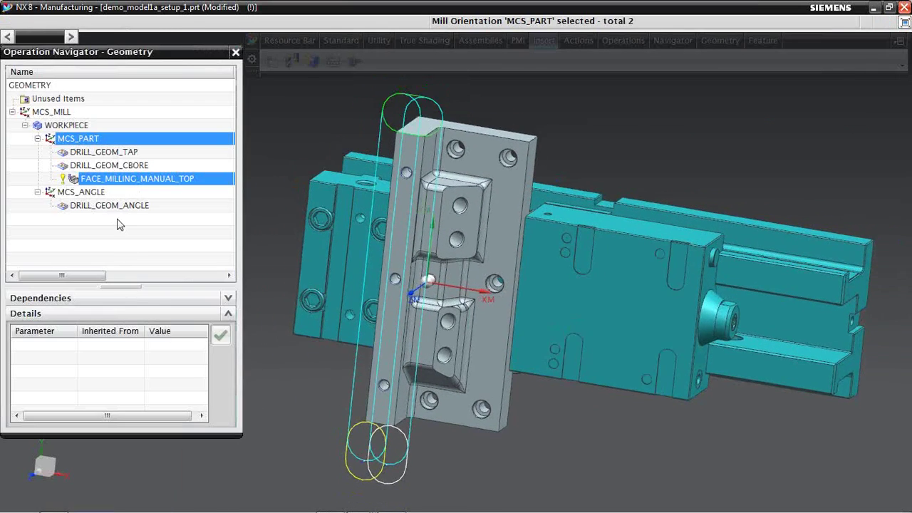
Step: Create a manual face milling operation named FACE_MILLING_MANUAL_ANGLE under MCS_ANGLE with the 40 mm end mill UGT0201_019 and method MILL_FINISH
{"action": "left_click", "coordinate": [81, 194]}
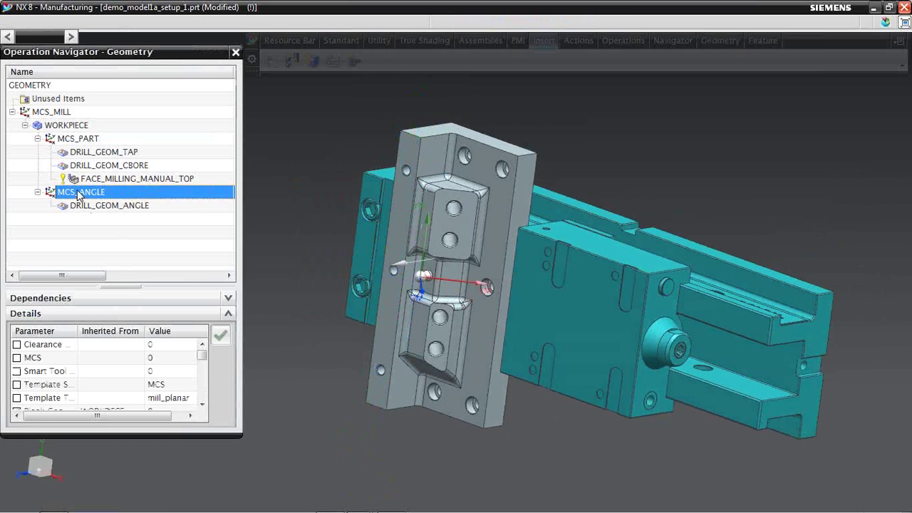
{"action": "right_click", "coordinate": [83, 197]}
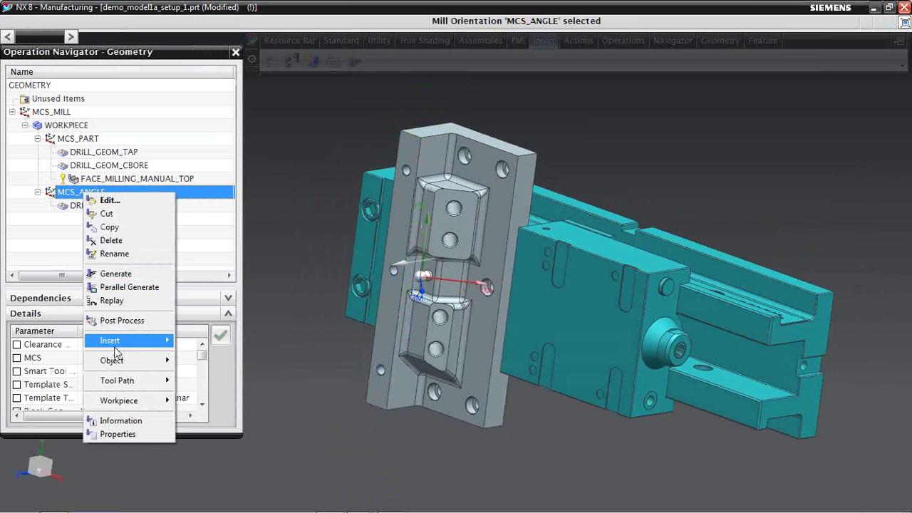
{"action": "mouse_move", "coordinate": [144, 348]}
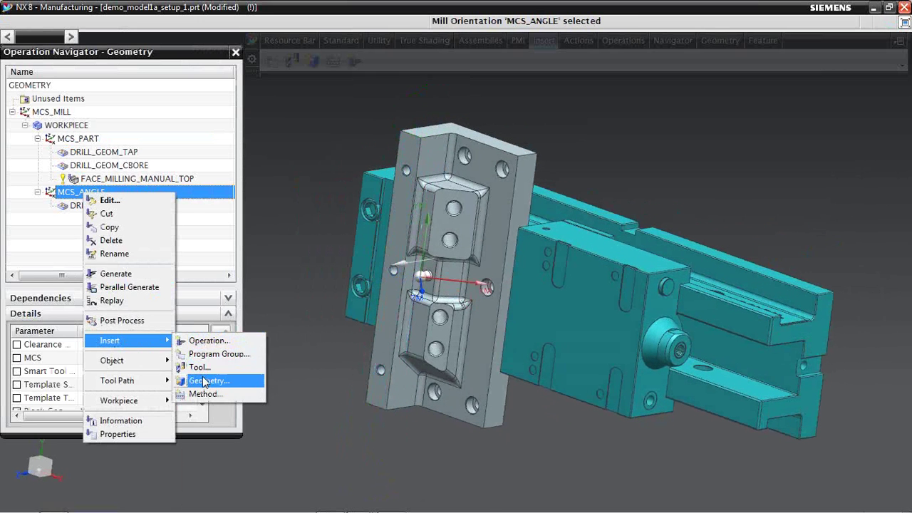
{"action": "left_click", "coordinate": [186, 340]}
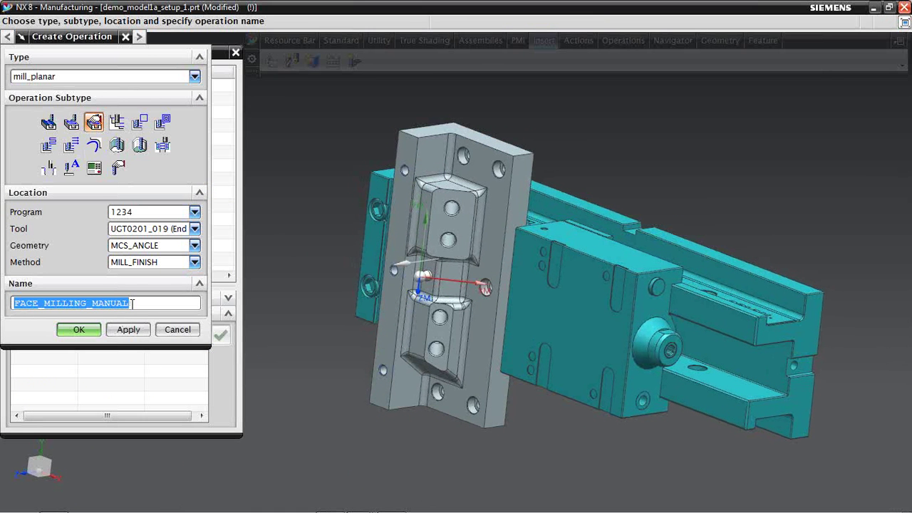
{"action": "left_click", "coordinate": [133, 303]}
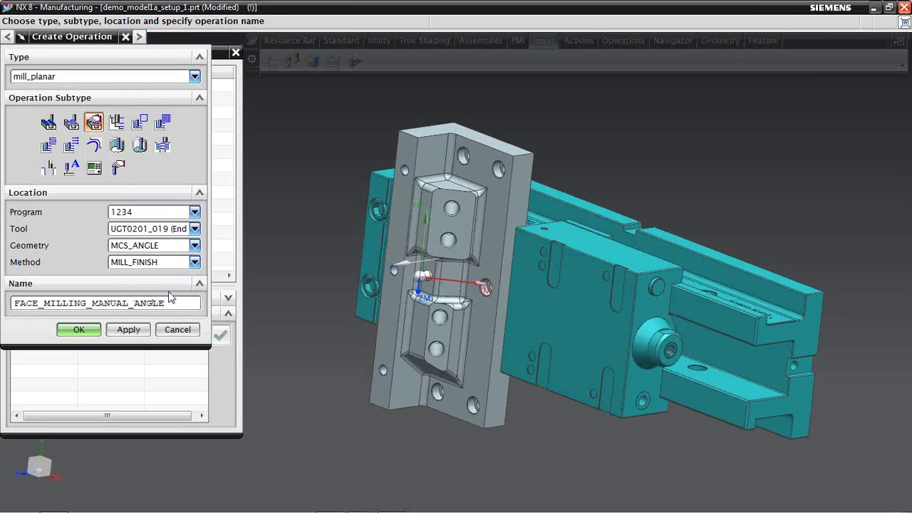
{"action": "left_click", "coordinate": [194, 229]}
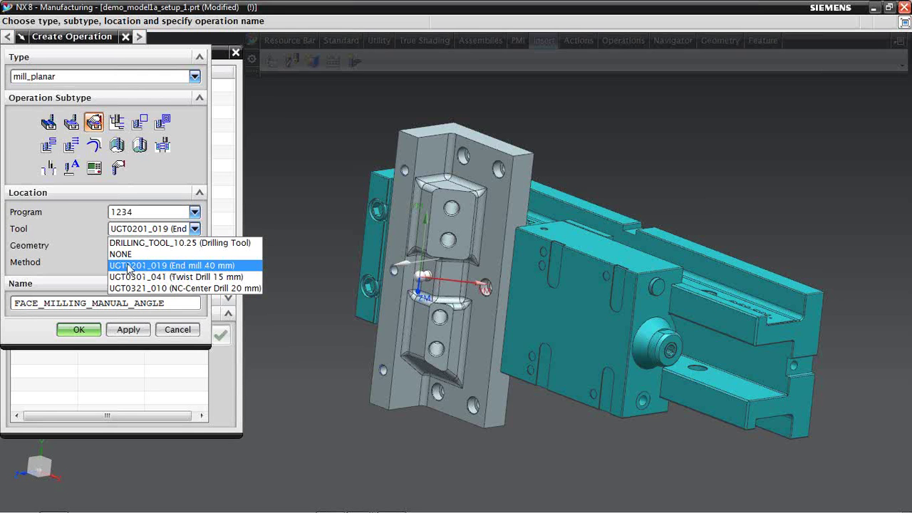
{"action": "left_click", "coordinate": [92, 237]}
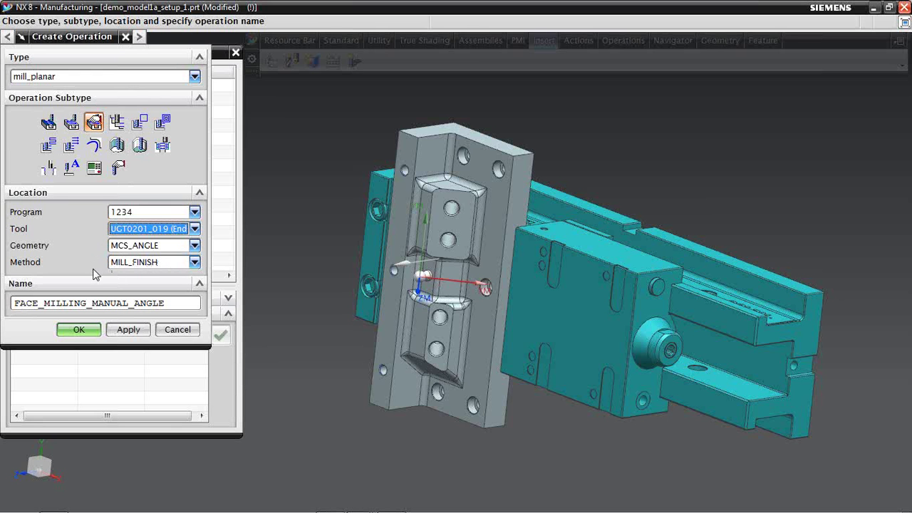
{"action": "left_click", "coordinate": [78, 330]}
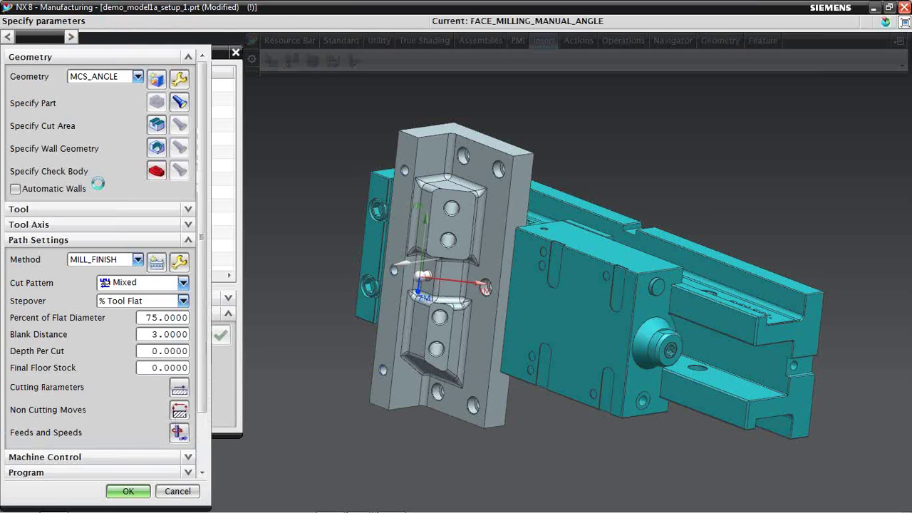
Step: Specify the two angled pad faces with two holes each, inside the part's pockets, as the cut area
{"action": "left_click", "coordinate": [170, 126]}
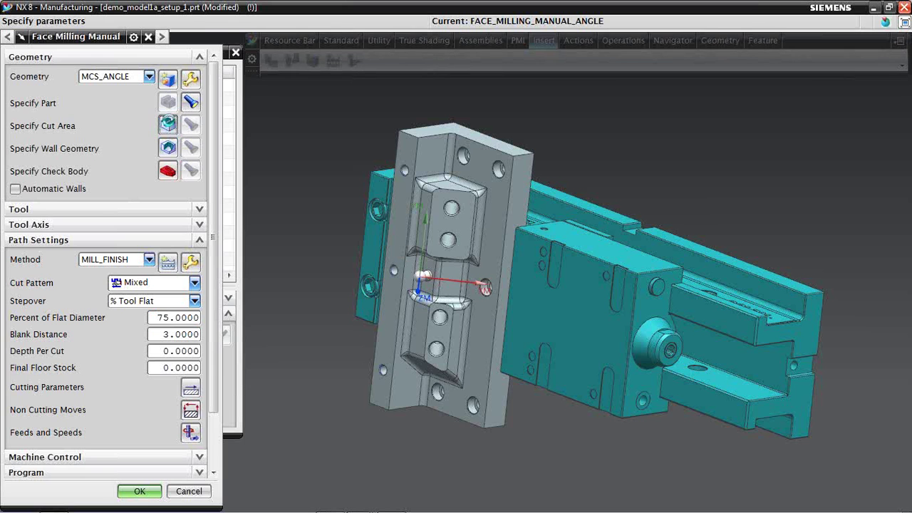
{"action": "scroll", "coordinate": [315, 267], "scroll_direction": "up", "scroll_amount": 1}
{"action": "middle_click_drag", "start_coordinate": [315, 267], "coordinate": [285, 271]}
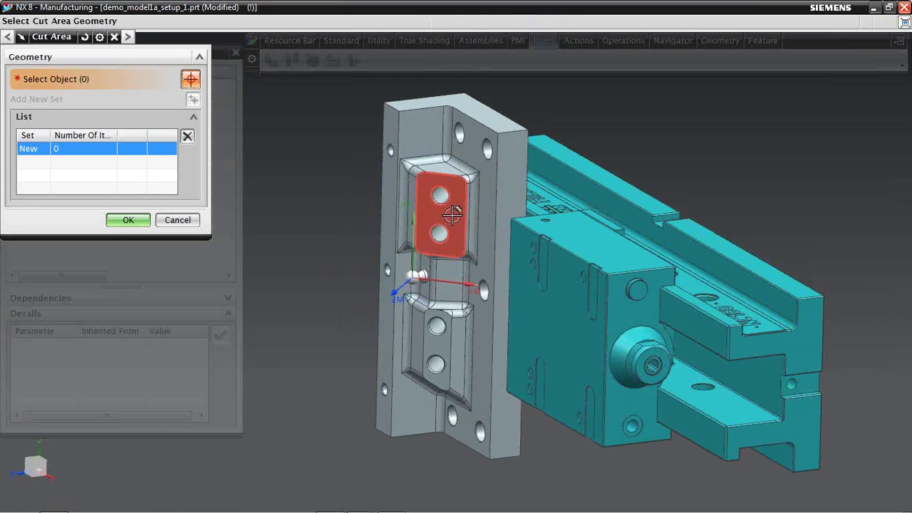
{"action": "left_click", "coordinate": [452, 216]}
{"action": "left_click", "coordinate": [439, 342]}
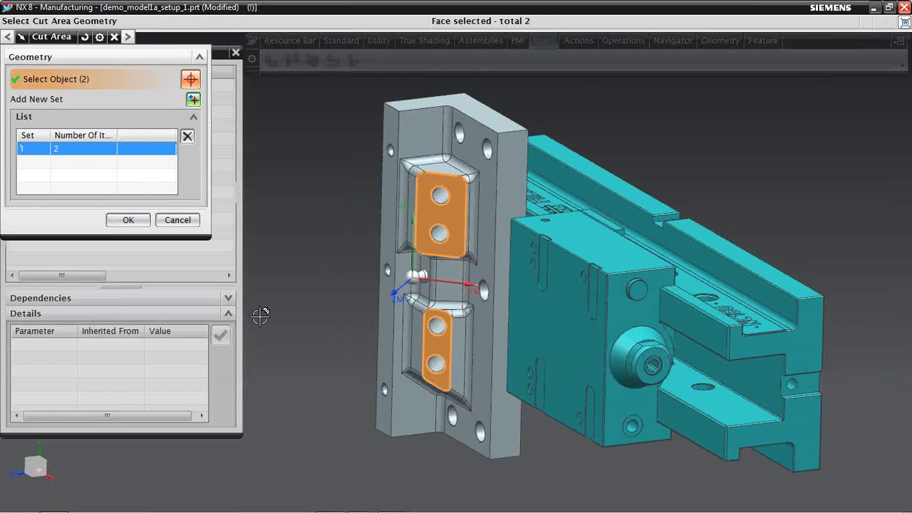
{"action": "left_click", "coordinate": [133, 220]}
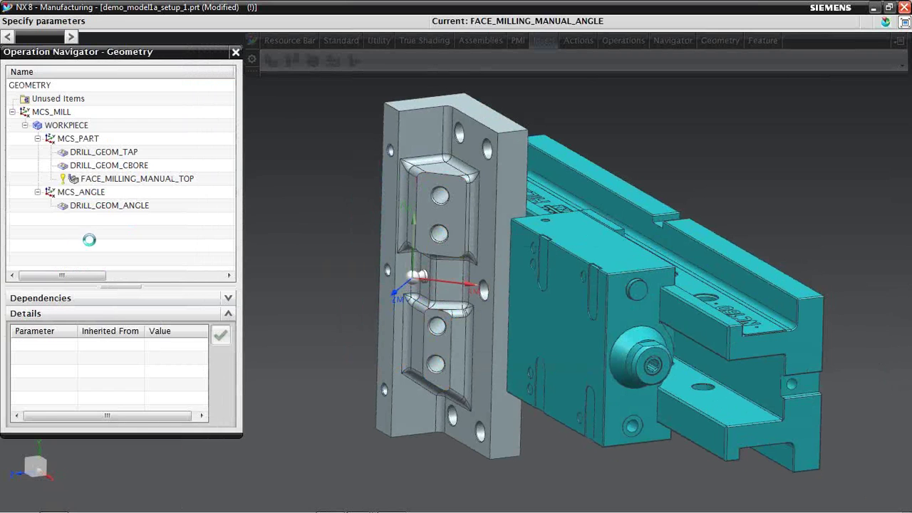
Step: Set the angled face milling's cut pattern to Zig Zag and its cut angle to Longest Edge
{"action": "left_click", "coordinate": [195, 283]}
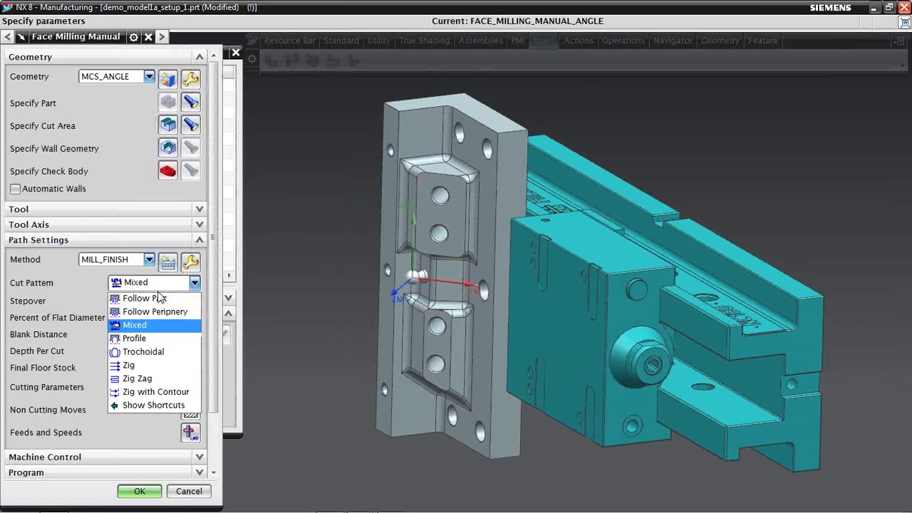
{"action": "left_click", "coordinate": [129, 380]}
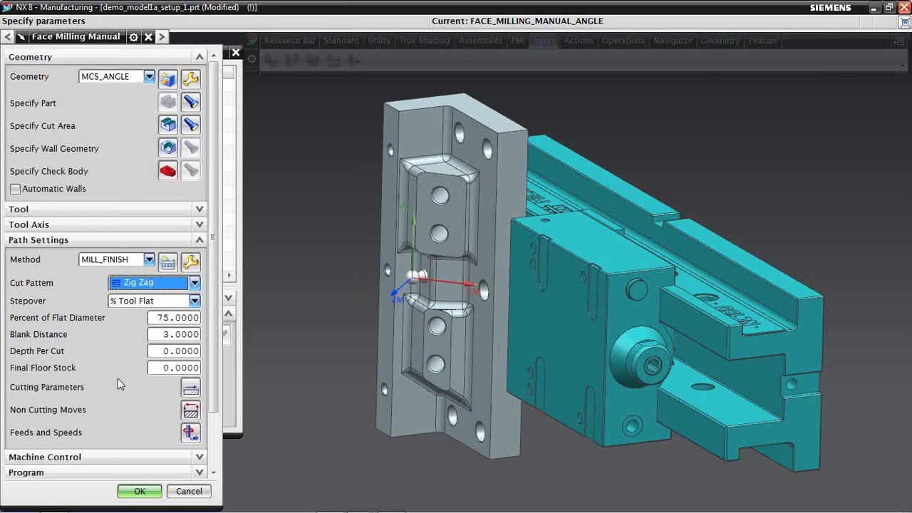
{"action": "left_click", "coordinate": [191, 386]}
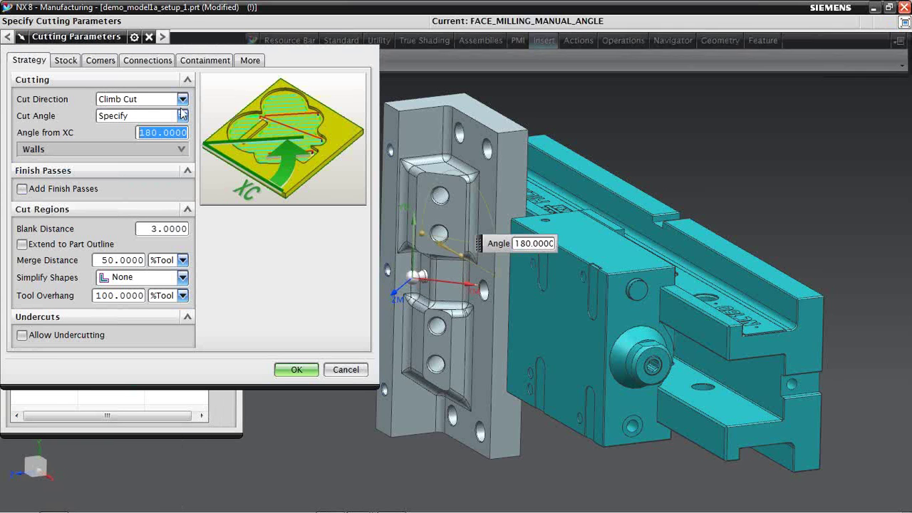
{"action": "left_click", "coordinate": [182, 114]}
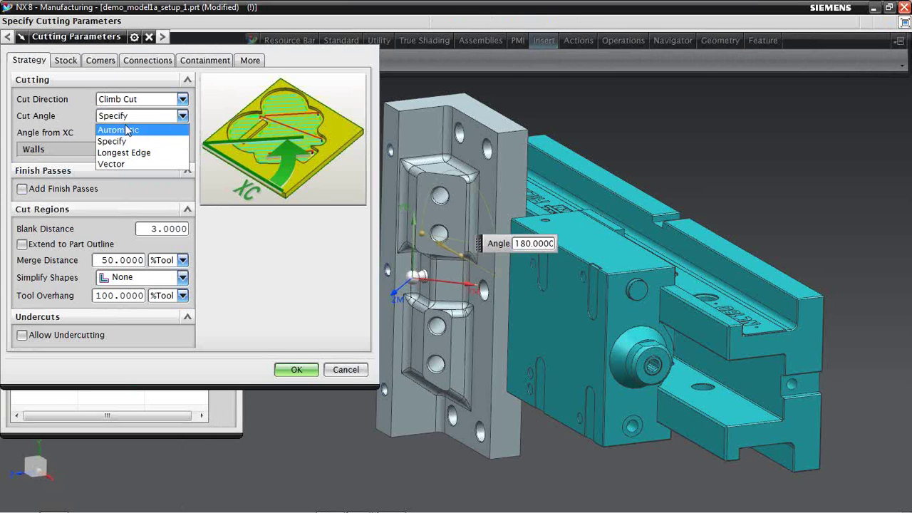
{"action": "left_click", "coordinate": [122, 152]}
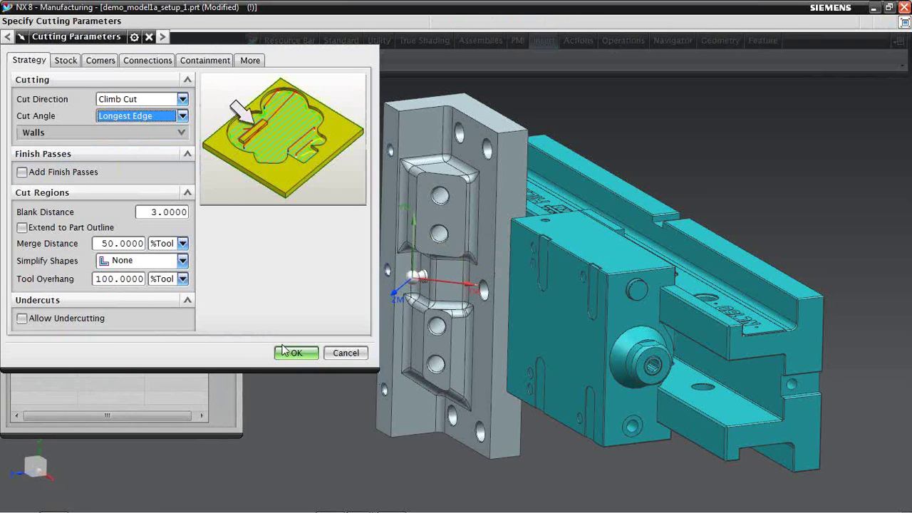
{"action": "left_click", "coordinate": [292, 369]}
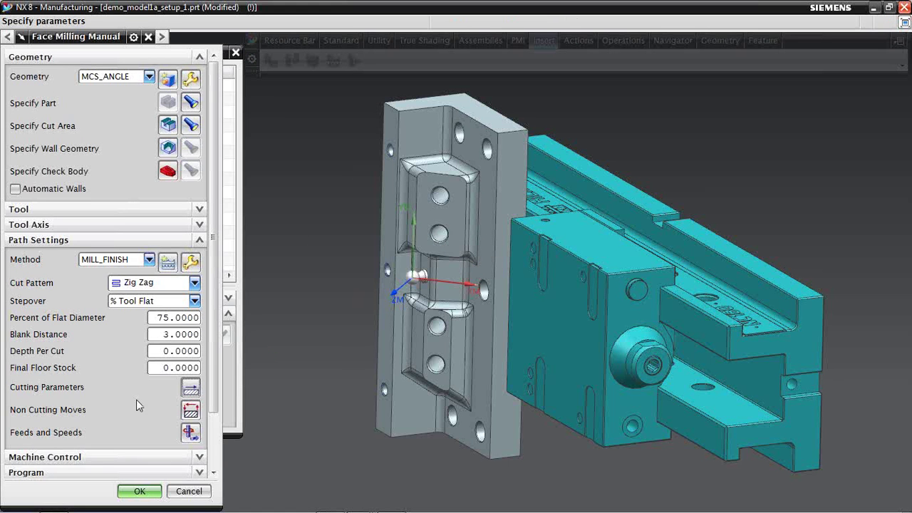
Step: Generate the tool path for FACE_MILLING_MANUAL_ANGLE and inspect it around the angled faces
{"action": "scroll", "coordinate": [139, 405], "scroll_direction": "down", "scroll_amount": 3}
{"action": "left_click", "coordinate": [70, 462]}
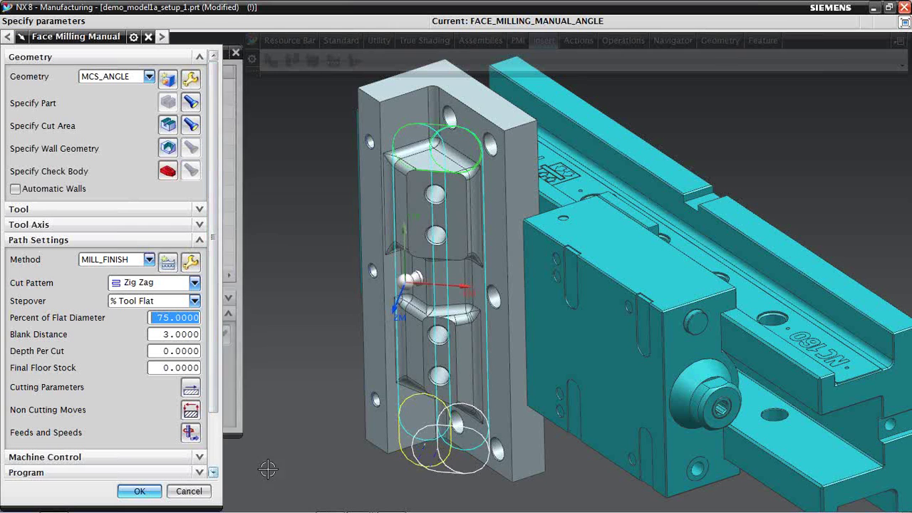
{"action": "middle_click_drag", "start_coordinate": [426, 455], "coordinate": [400, 489]}
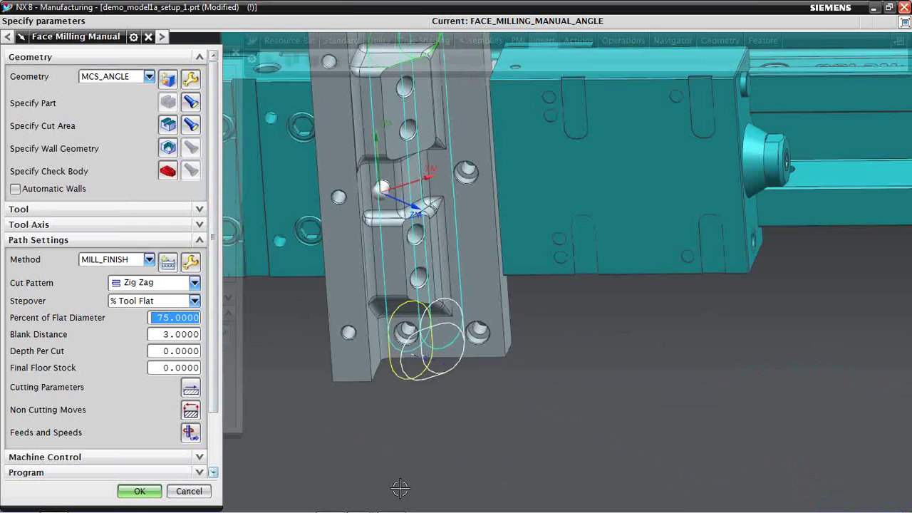
{"action": "scroll", "coordinate": [164, 456], "scroll_direction": "down", "scroll_amount": 3}
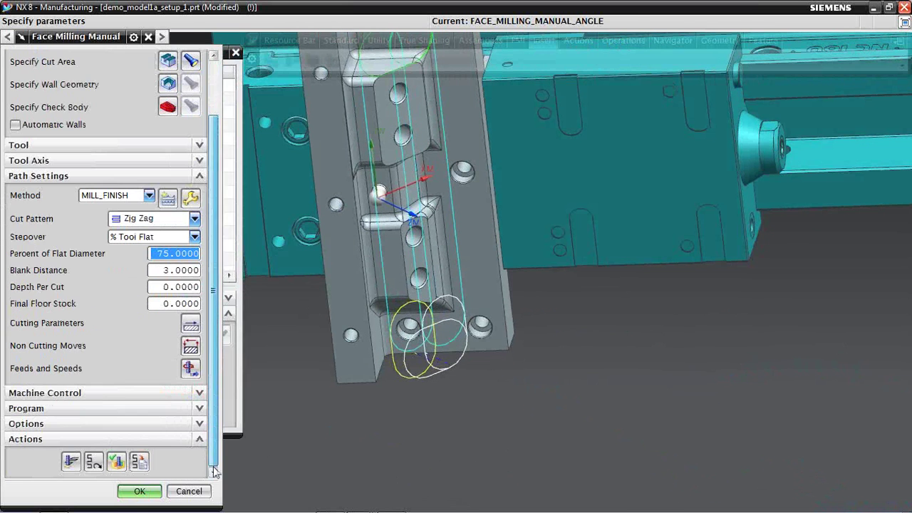
Step: Replay the tool path with the solid tool at animation speed 6, leave the visualization and accept the operation
{"action": "left_click", "coordinate": [117, 461]}
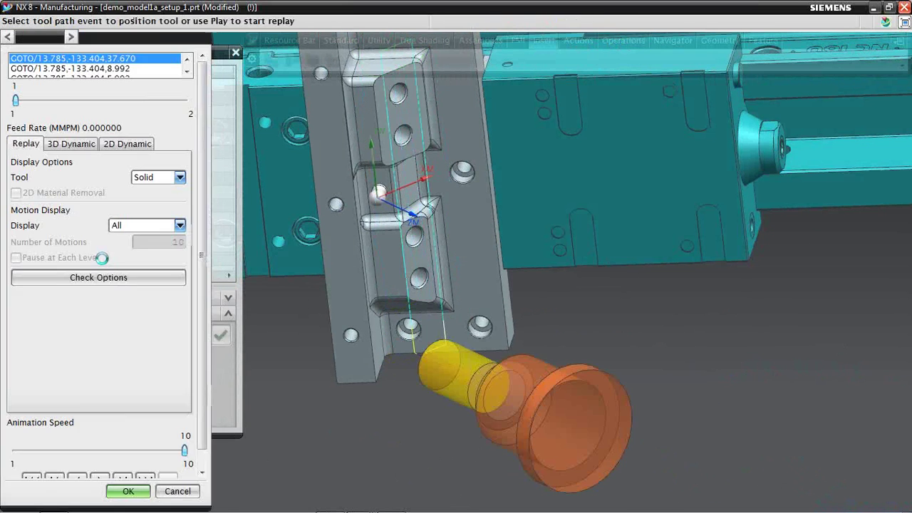
{"action": "left_click", "coordinate": [183, 452]}
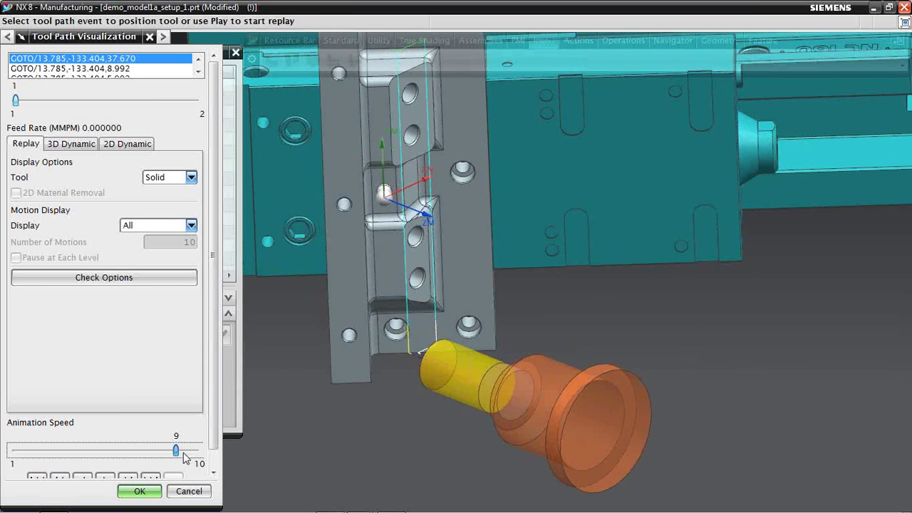
{"action": "scroll", "coordinate": [213, 409], "scroll_direction": "down", "scroll_amount": 1}
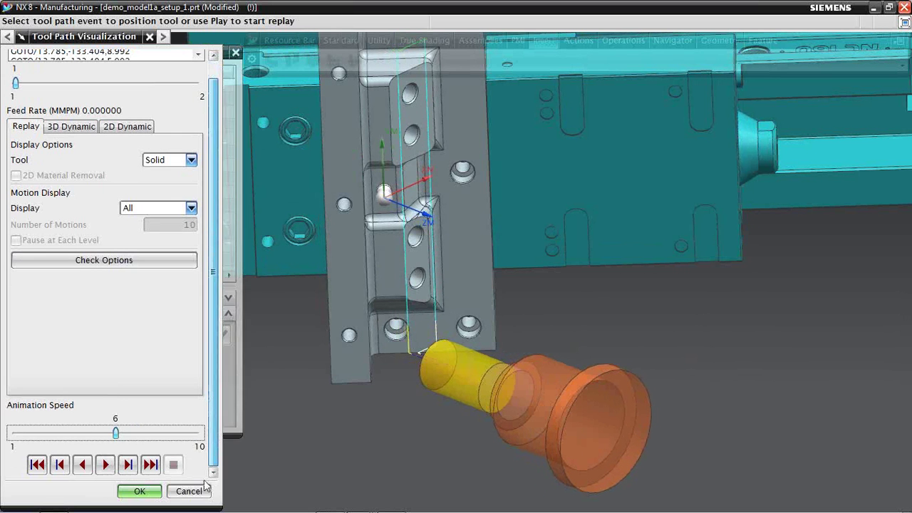
{"action": "left_click", "coordinate": [107, 465]}
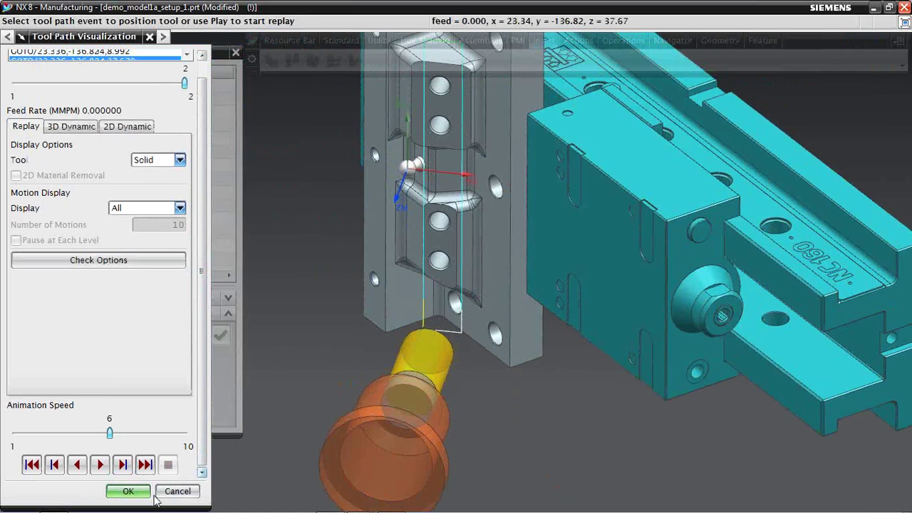
{"action": "left_click", "coordinate": [178, 491]}
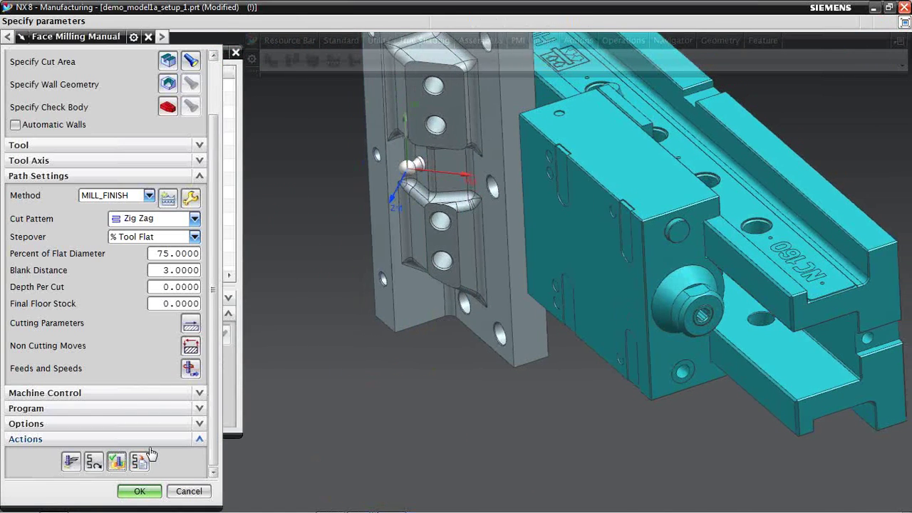
{"action": "left_click", "coordinate": [138, 491]}
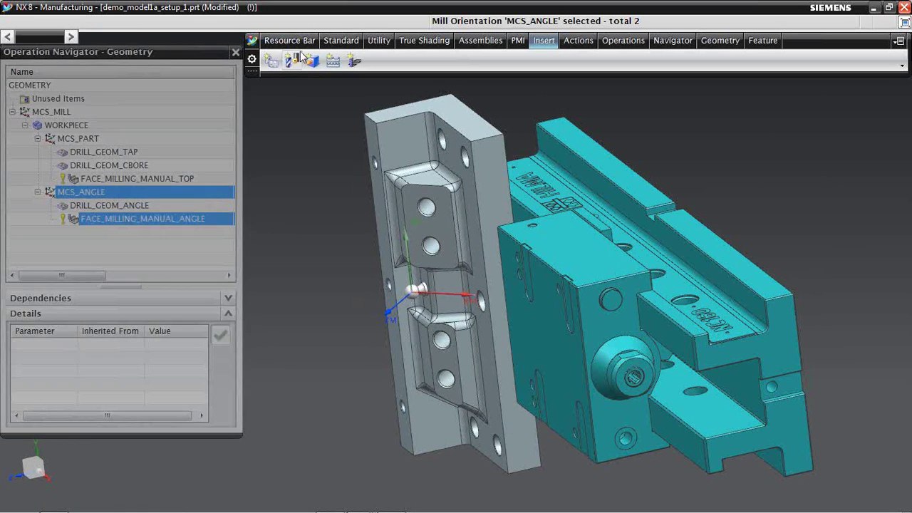
Step: Switch to the other open part, demo_model2_setup_1.prt
{"action": "left_click", "coordinate": [252, 40]}
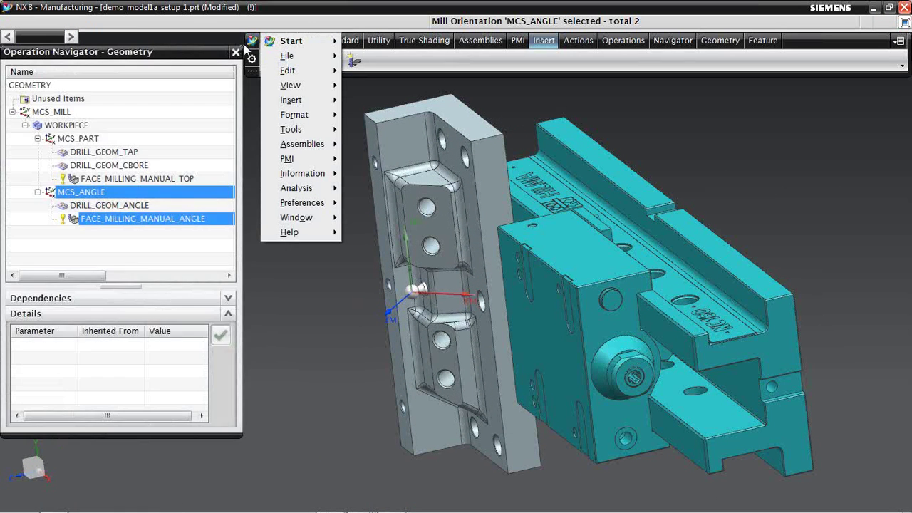
{"action": "mouse_move", "coordinate": [297, 71]}
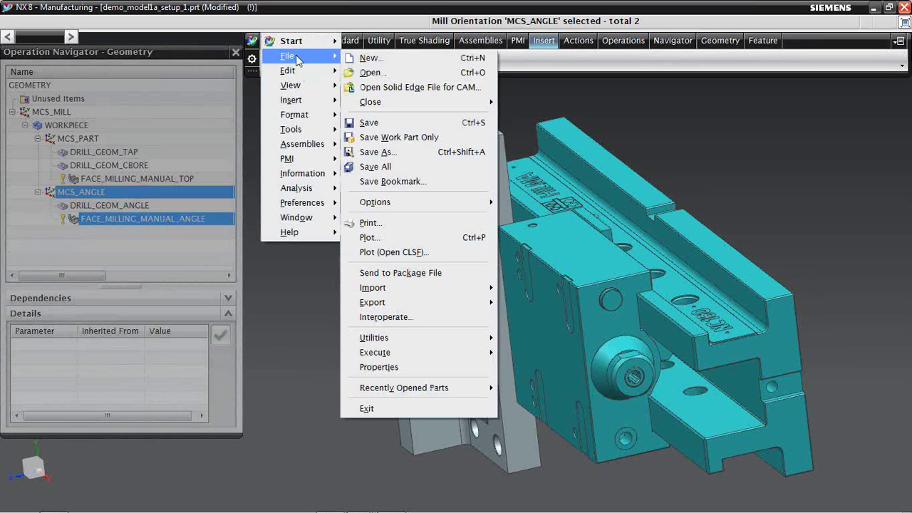
{"action": "mouse_move", "coordinate": [303, 219]}
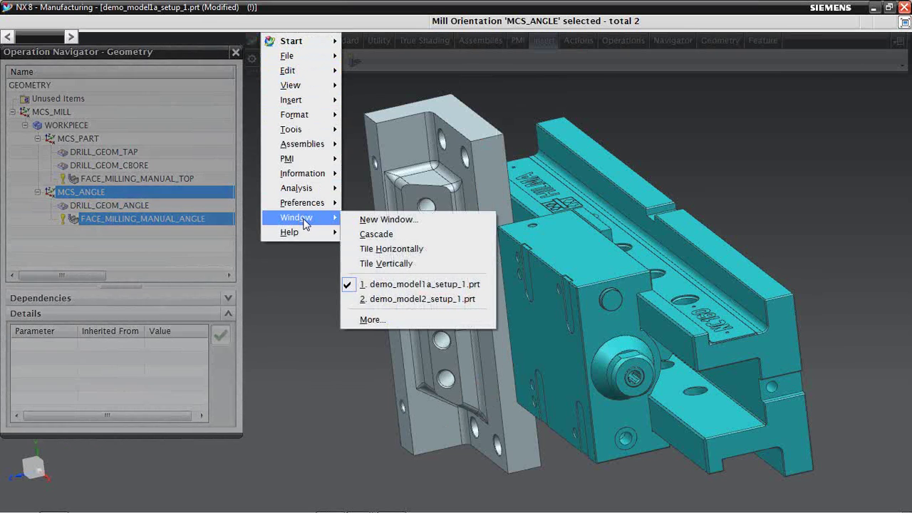
{"action": "left_click", "coordinate": [381, 300]}
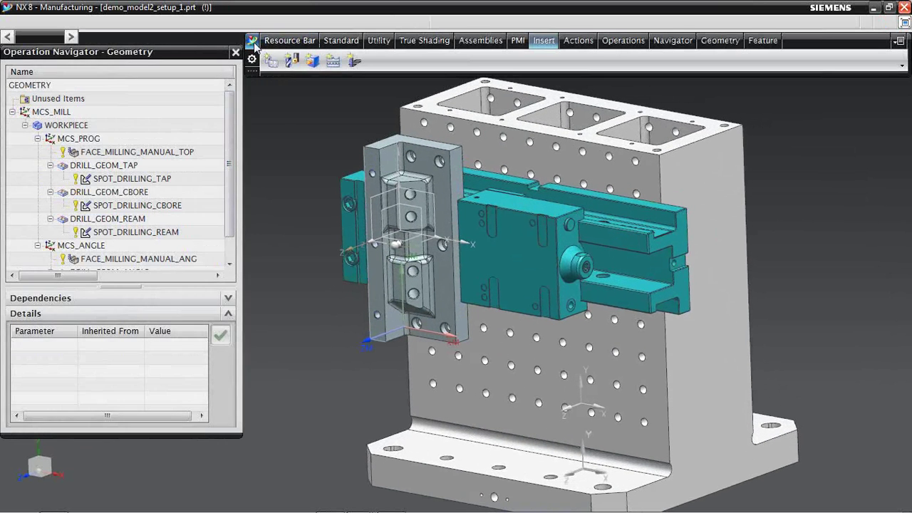
Step: Switch the operation navigator to the machine tool view and open NULL_MACHINE for editing
{"action": "right_click", "coordinate": [21, 177]}
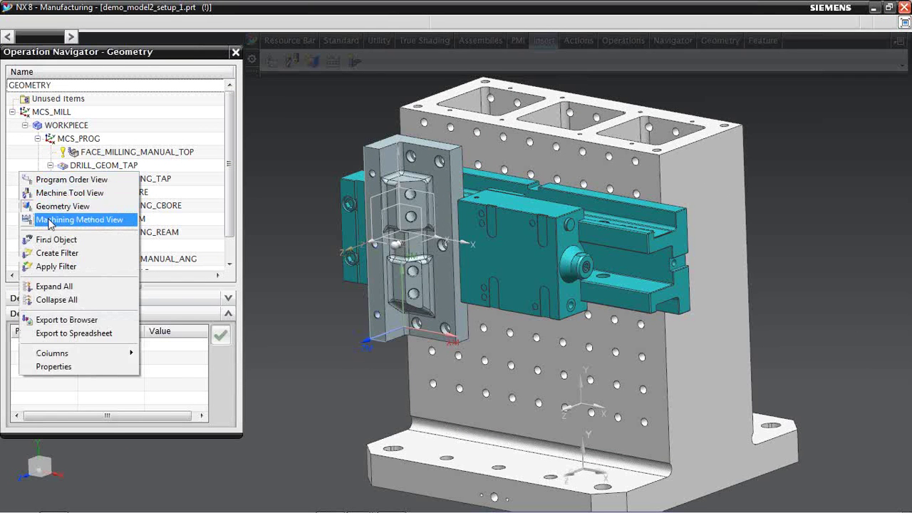
{"action": "left_click", "coordinate": [50, 193]}
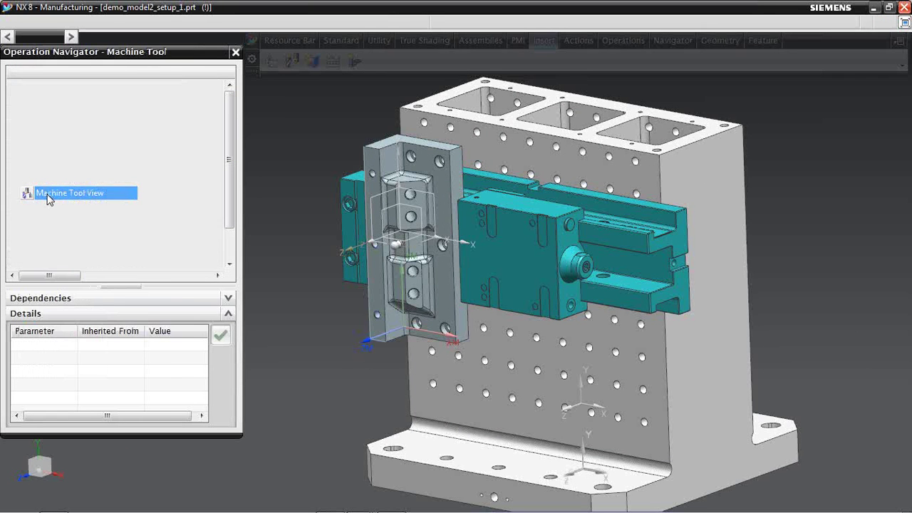
{"action": "left_click", "coordinate": [37, 87]}
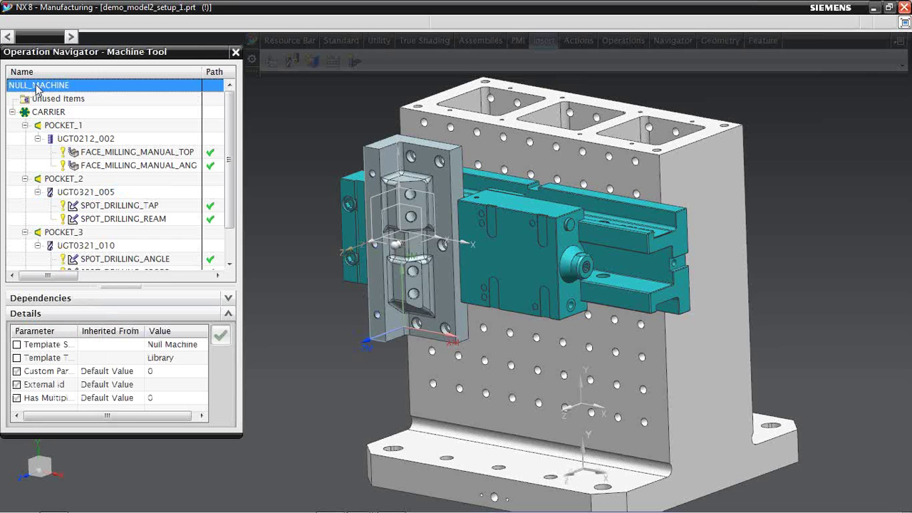
{"action": "right_click", "coordinate": [39, 87]}
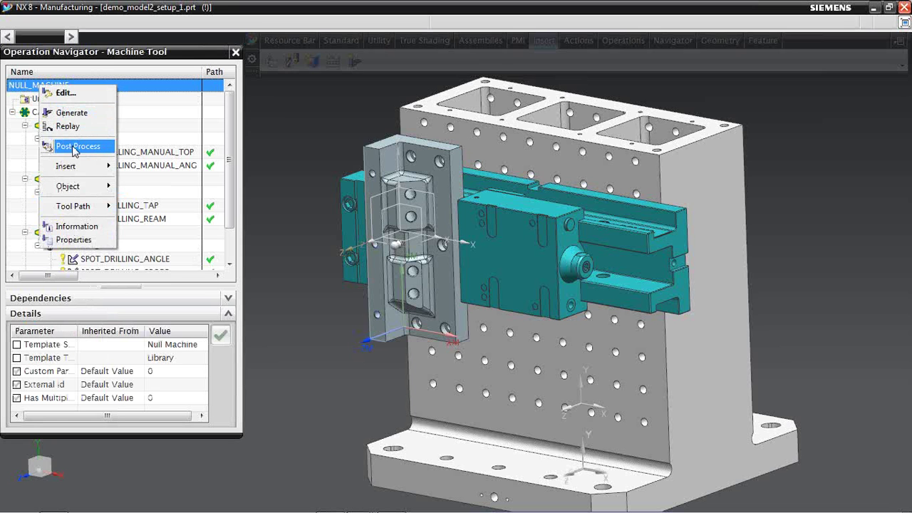
{"action": "left_click", "coordinate": [68, 93]}
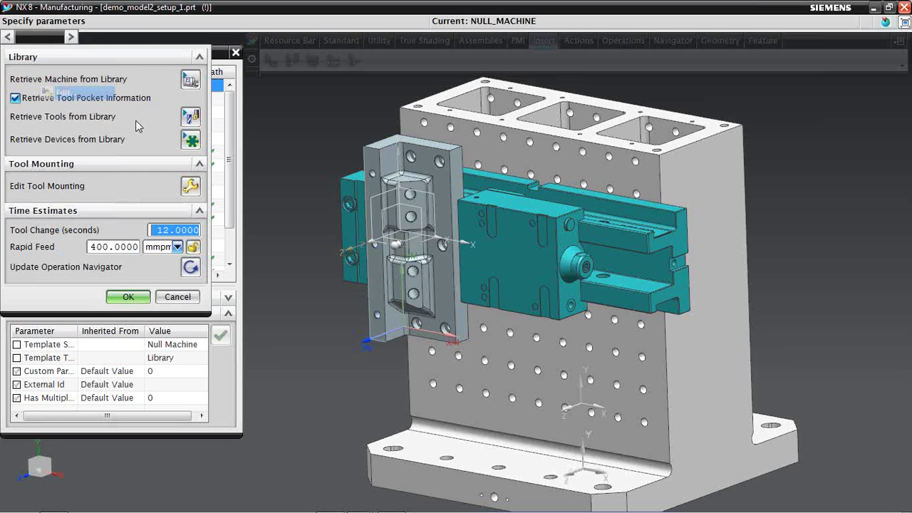
Step: Retrieve the 4-axis horizontal mill sim03_mill_4ax_sinumerik_mm from the MILL class of the machine library
{"action": "left_click", "coordinate": [189, 81]}
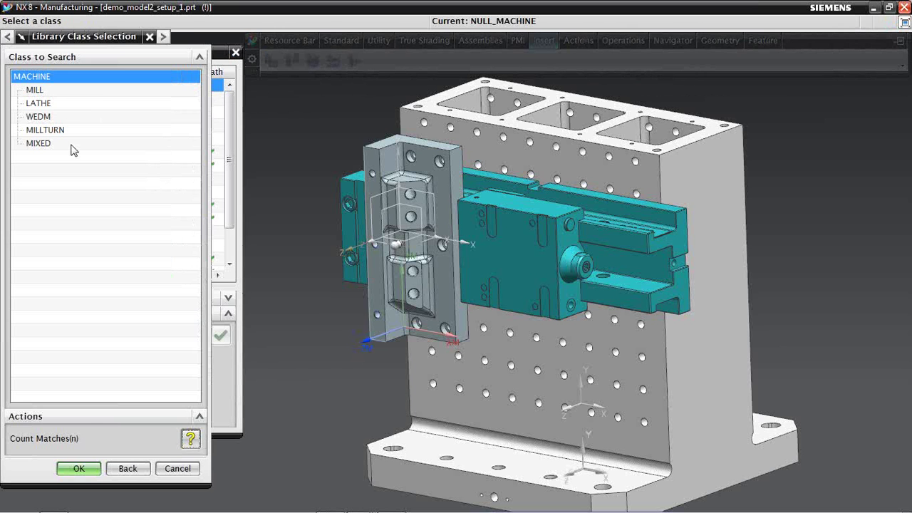
{"action": "left_click", "coordinate": [39, 92]}
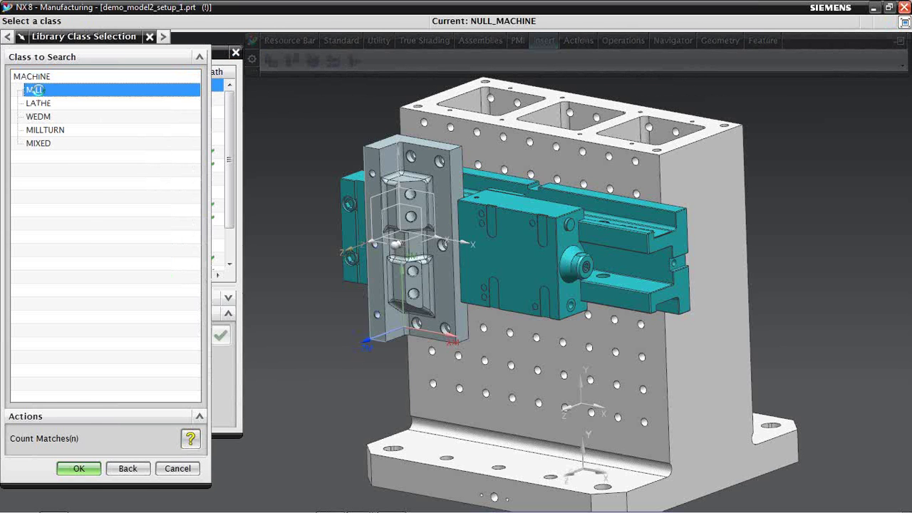
{"action": "double_click", "coordinate": [34, 90]}
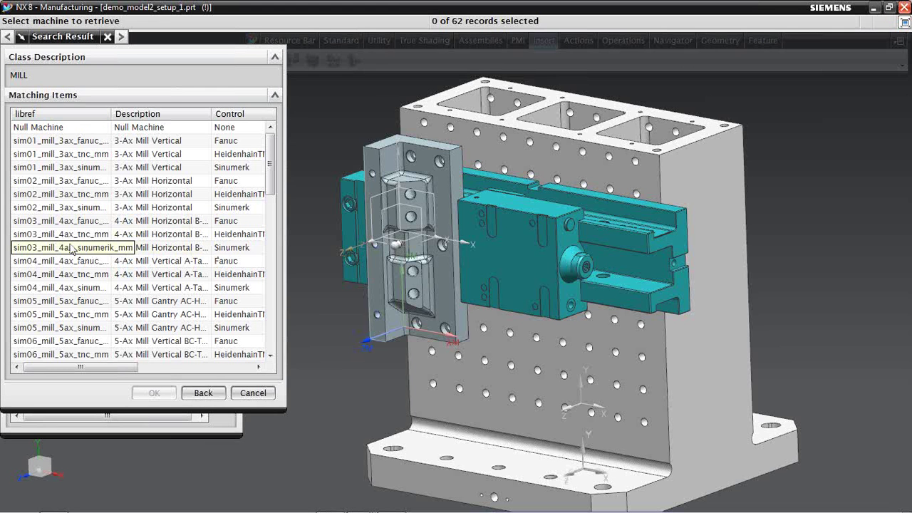
{"action": "left_click", "coordinate": [51, 249]}
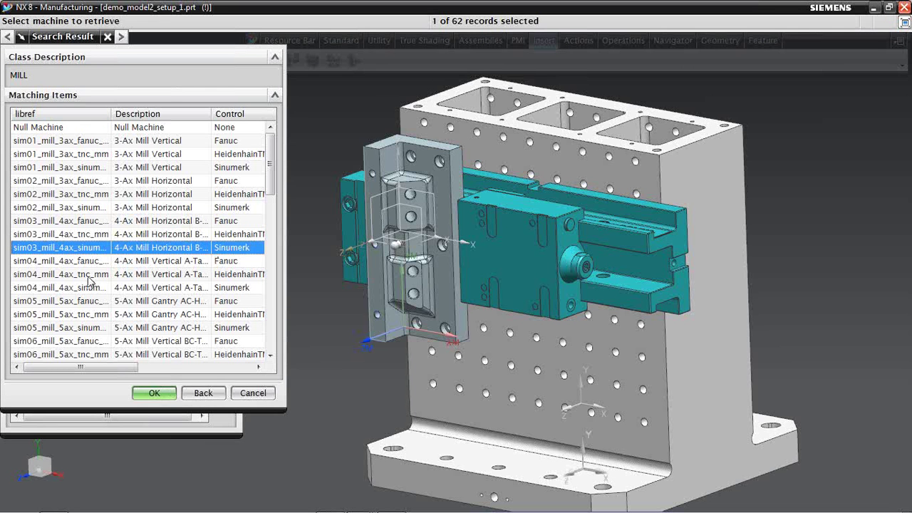
{"action": "left_click", "coordinate": [155, 393]}
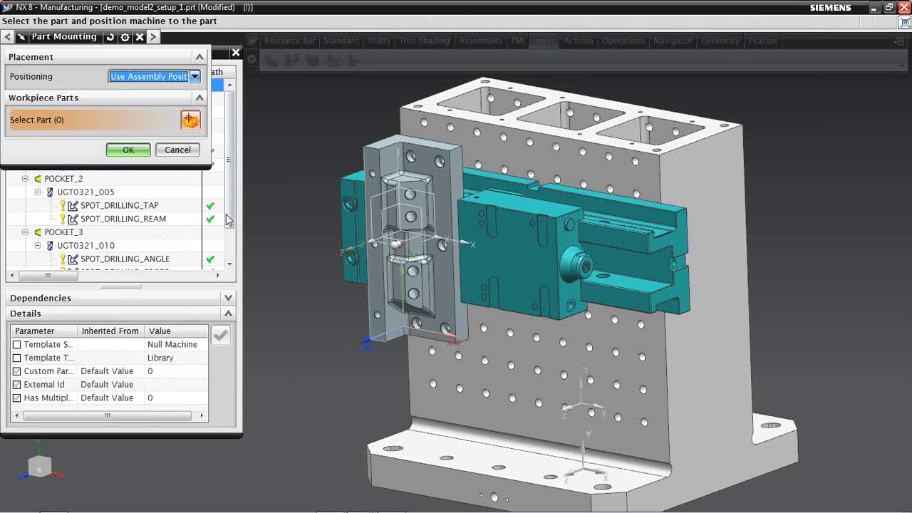
Step: Position the machine using a part mount junction placed at the existing point in the centre of the tombstone's underside
{"action": "left_click", "coordinate": [194, 77]}
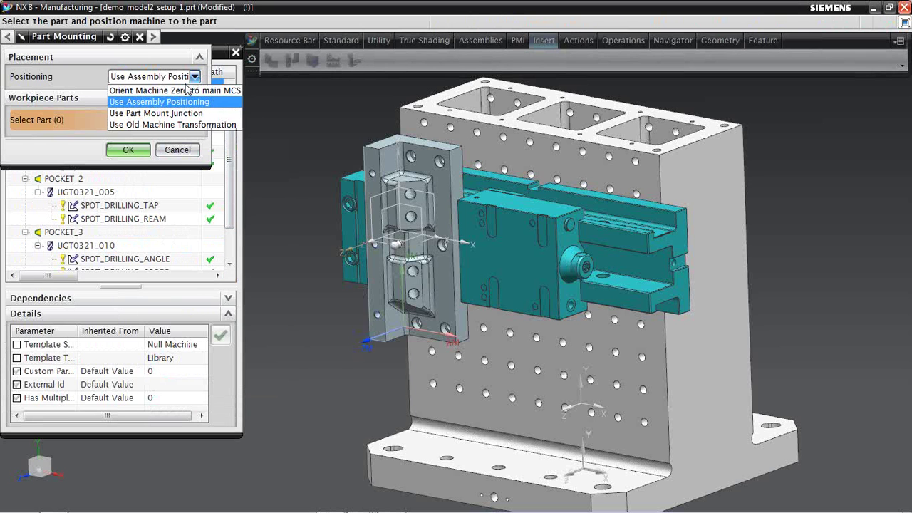
{"action": "left_click", "coordinate": [154, 114]}
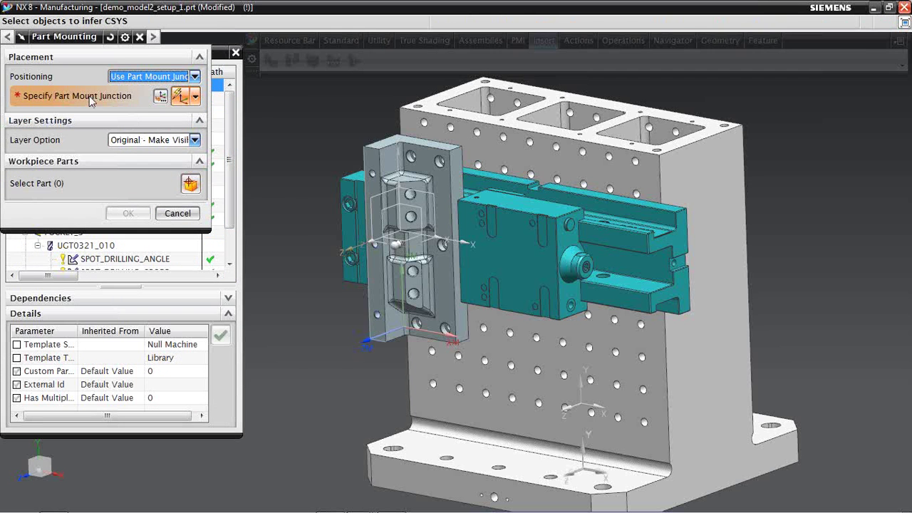
{"action": "left_click", "coordinate": [160, 97]}
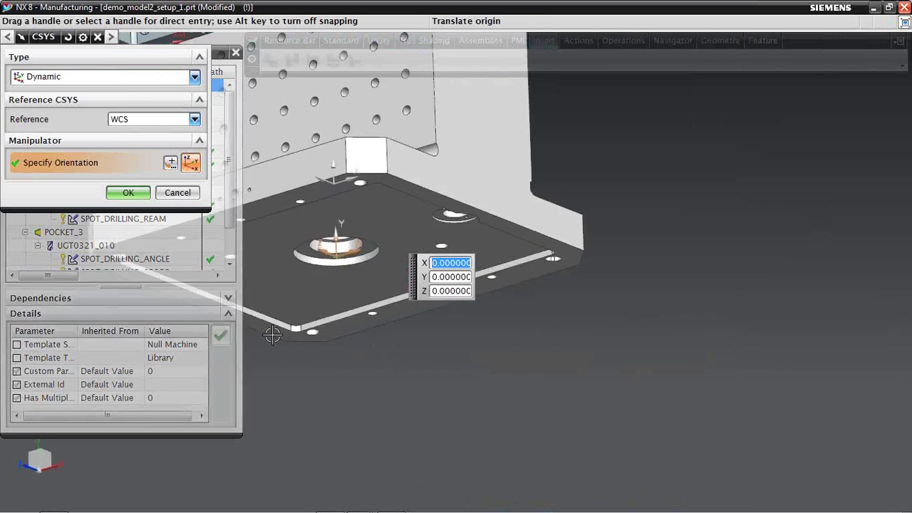
{"action": "left_click", "coordinate": [171, 164]}
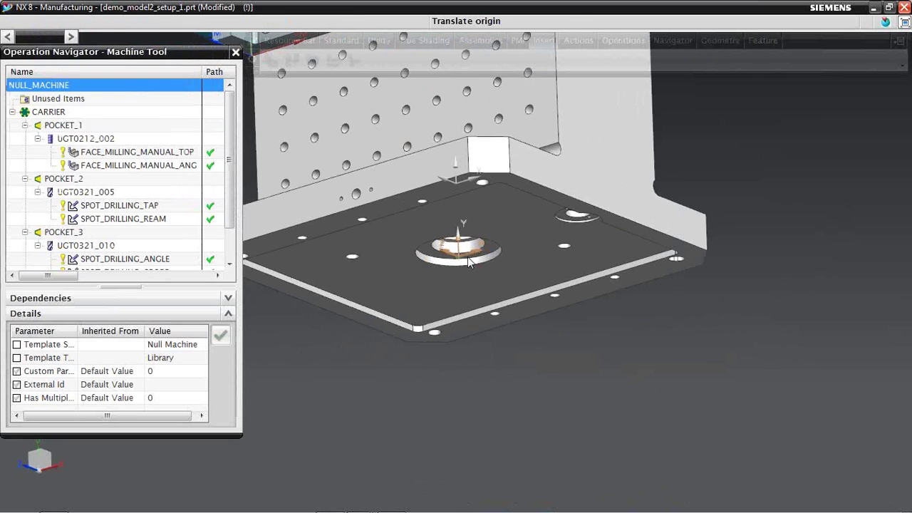
{"action": "left_click", "coordinate": [194, 76]}
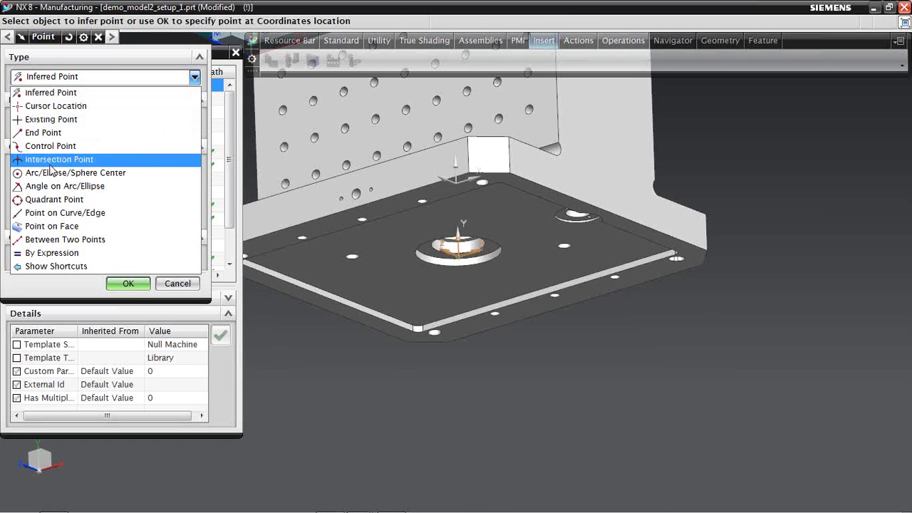
{"action": "left_click", "coordinate": [47, 119]}
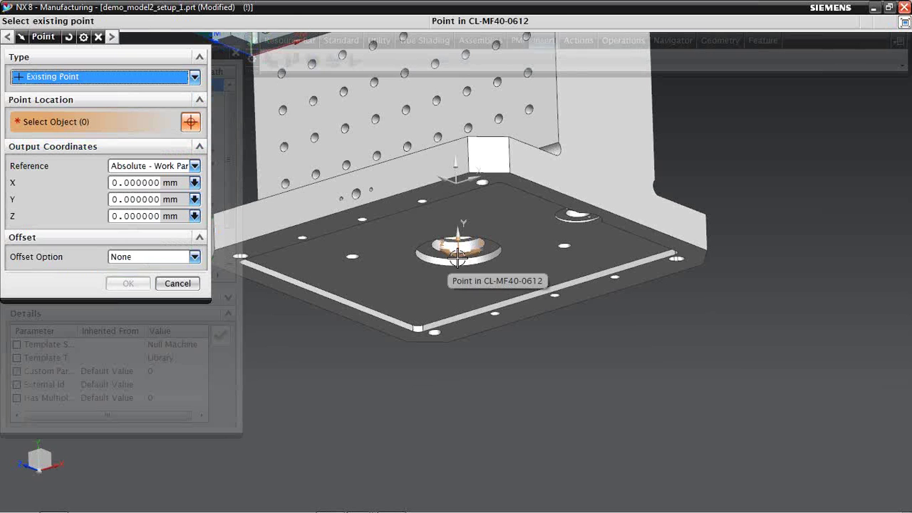
{"action": "left_click", "coordinate": [456, 258]}
{"action": "left_click", "coordinate": [127, 283]}
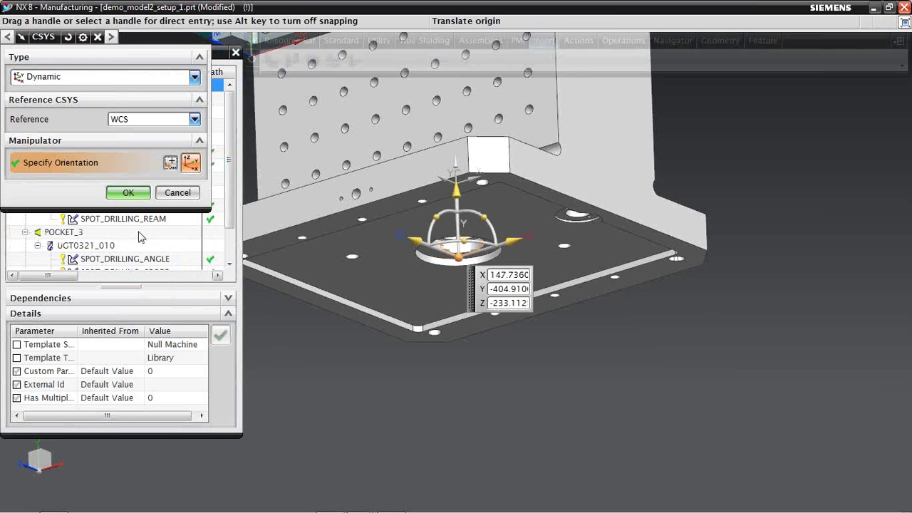
{"action": "left_click", "coordinate": [129, 193]}
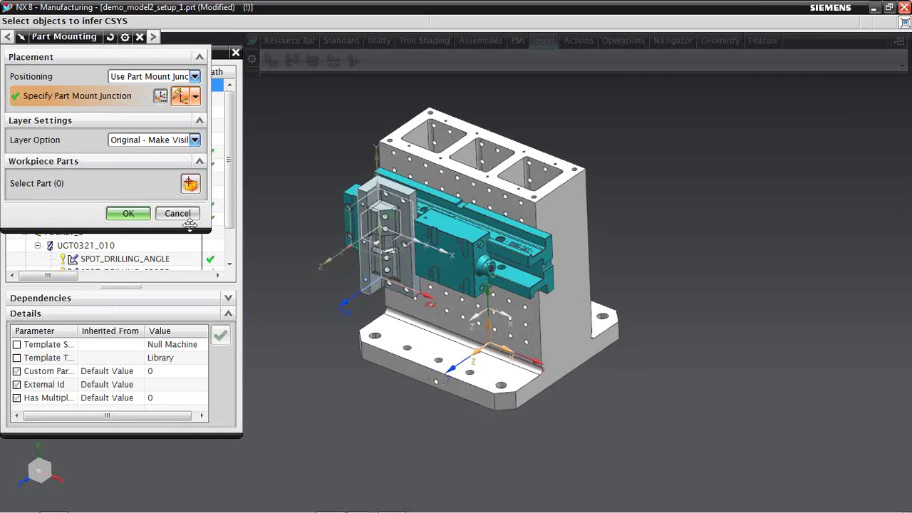
Step: Select the whole tombstone, vise and part assembly as workpiece parts, complete the mounting and accept the retrieved machine
{"action": "left_click", "coordinate": [139, 179]}
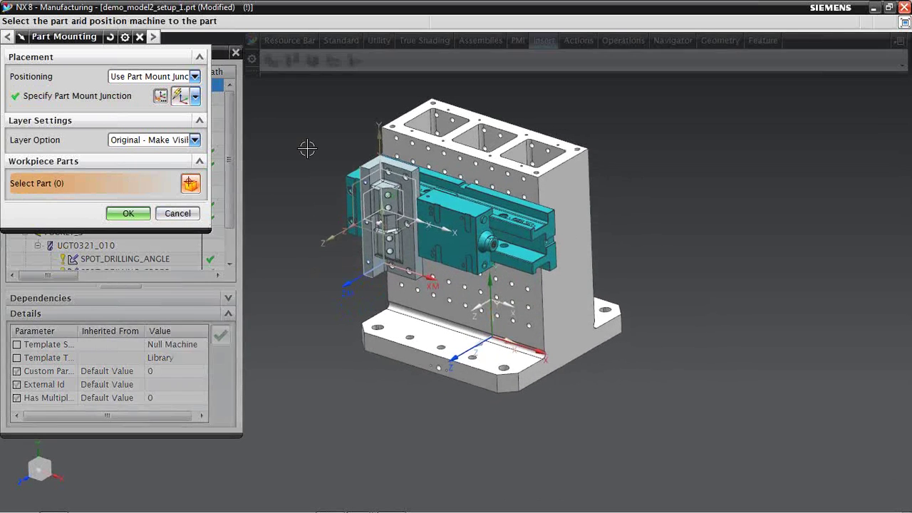
{"action": "left_click_drag", "start_coordinate": [306, 98], "coordinate": [673, 463]}
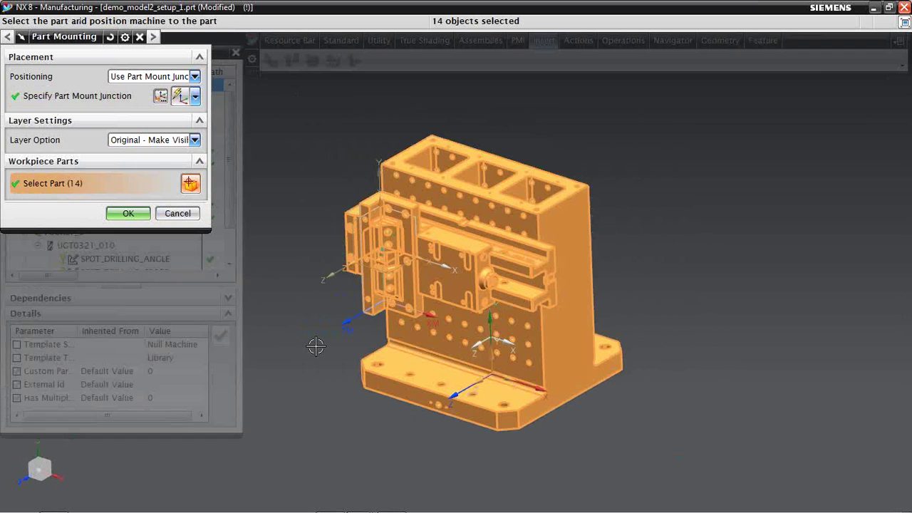
{"action": "left_click", "coordinate": [126, 214]}
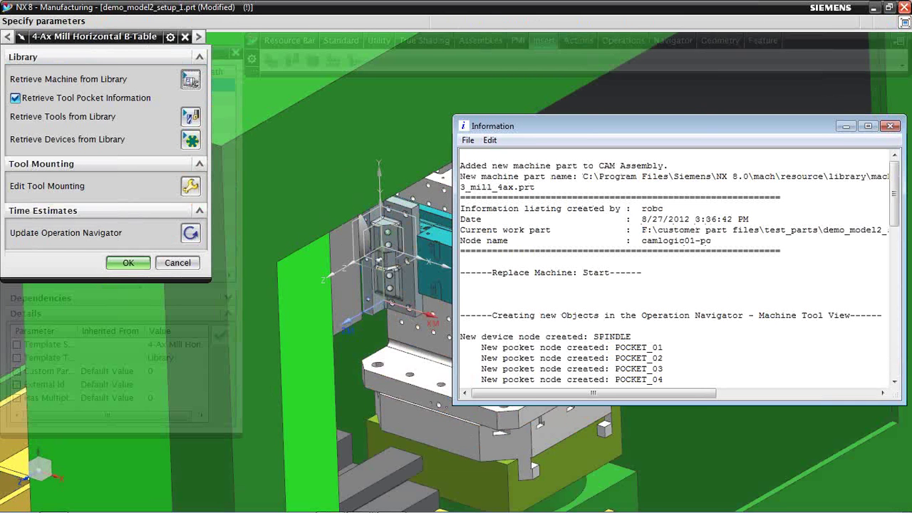
{"action": "left_click", "coordinate": [890, 127]}
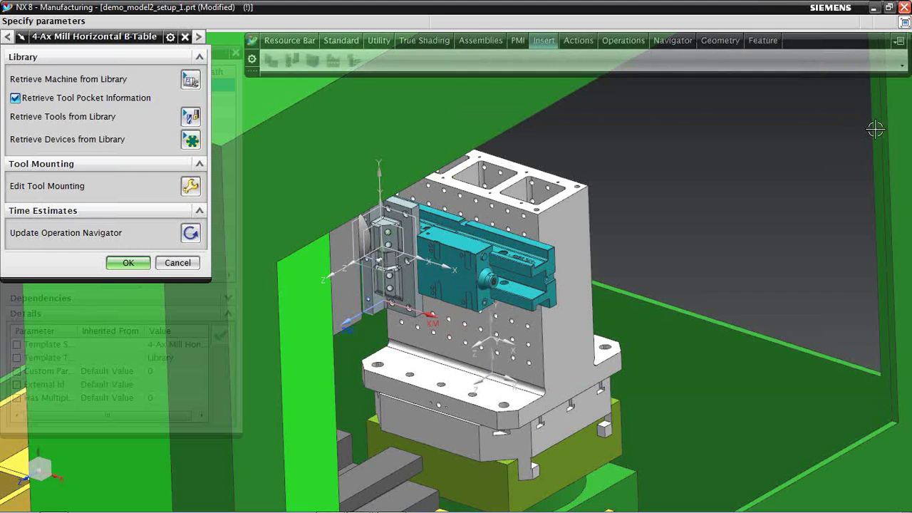
{"action": "scroll", "coordinate": [703, 324], "scroll_direction": "down", "scroll_amount": 2}
{"action": "middle_click_drag", "start_coordinate": [754, 275], "coordinate": [804, 291]}
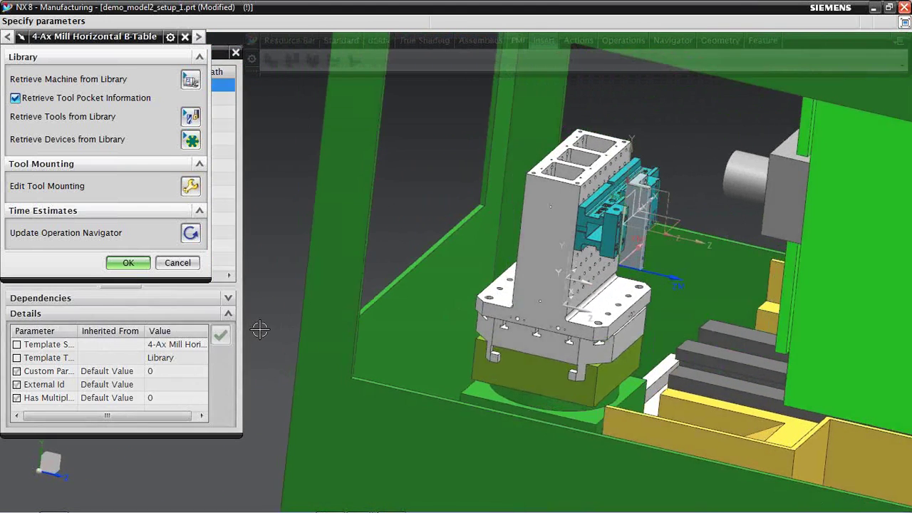
{"action": "left_click", "coordinate": [128, 263]}
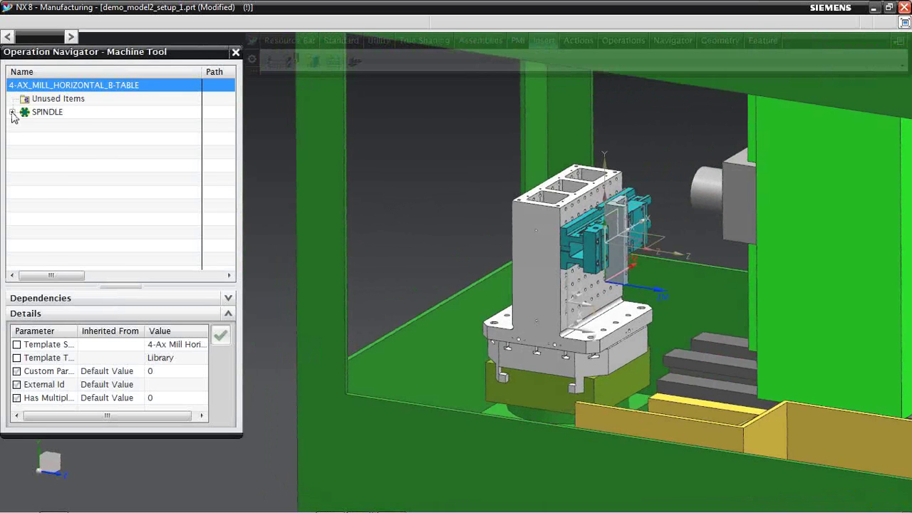
Step: Expand the spindle's POCKET_01 and move tool UGT0321_010 with its operations into POCKET_03
{"action": "left_click", "coordinate": [12, 112]}
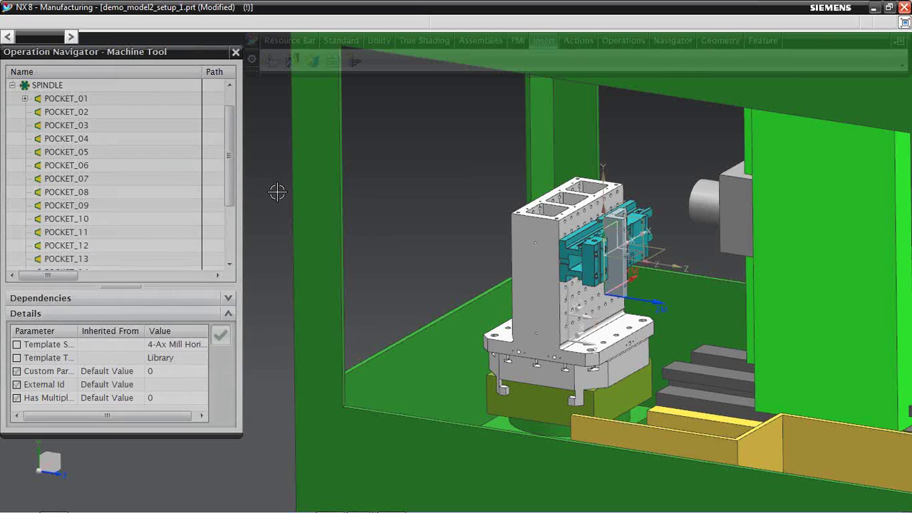
{"action": "left_click", "coordinate": [25, 99]}
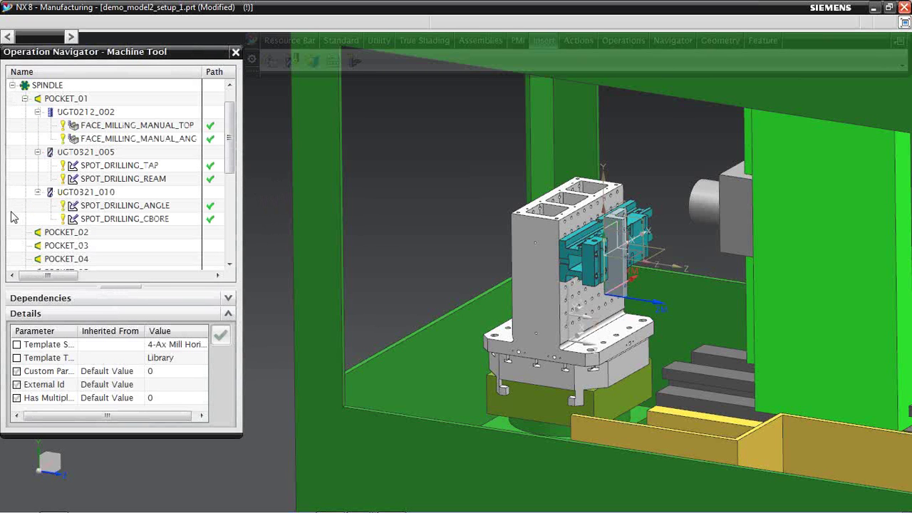
{"action": "left_click", "coordinate": [81, 194]}
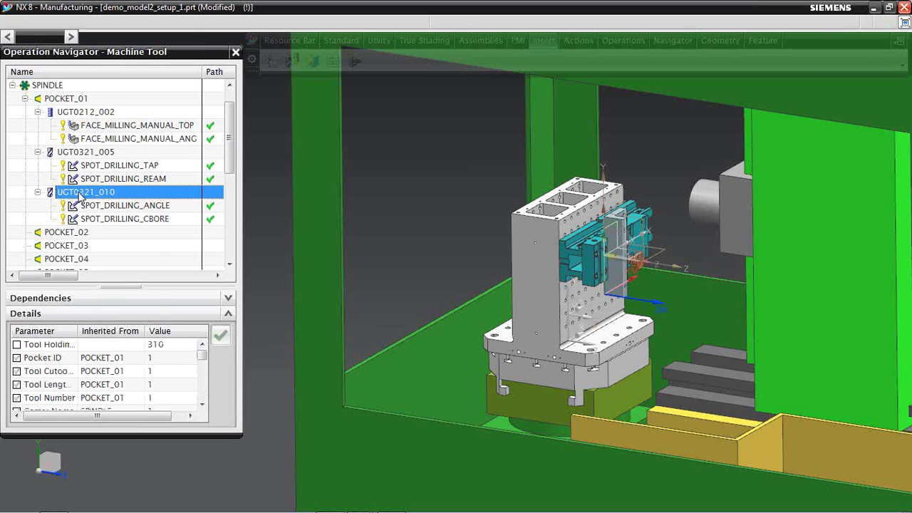
{"action": "right_click", "coordinate": [81, 196]}
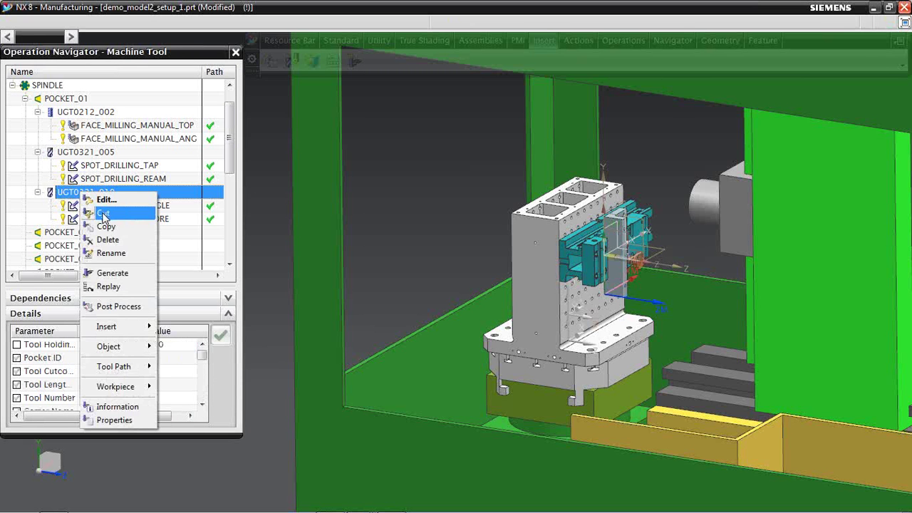
{"action": "left_click", "coordinate": [104, 213]}
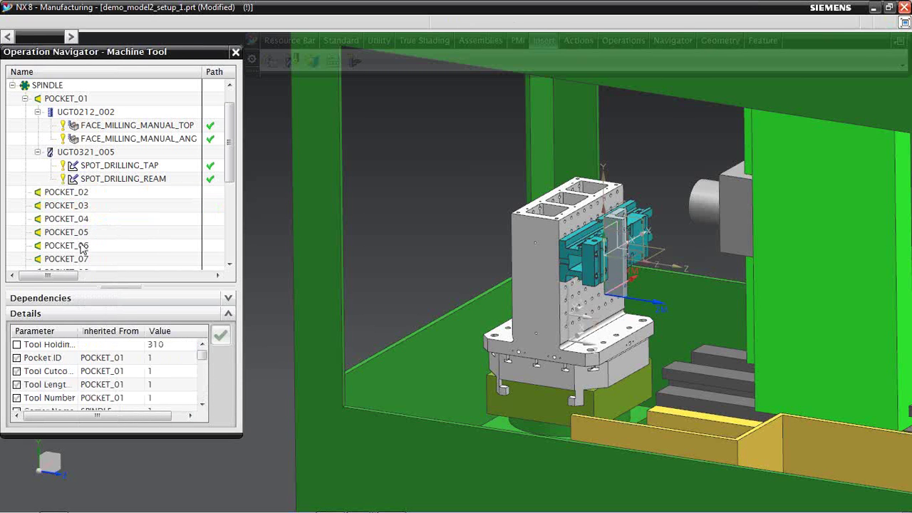
{"action": "left_click", "coordinate": [57, 208]}
{"action": "right_click", "coordinate": [57, 208]}
{"action": "left_click", "coordinate": [89, 243]}
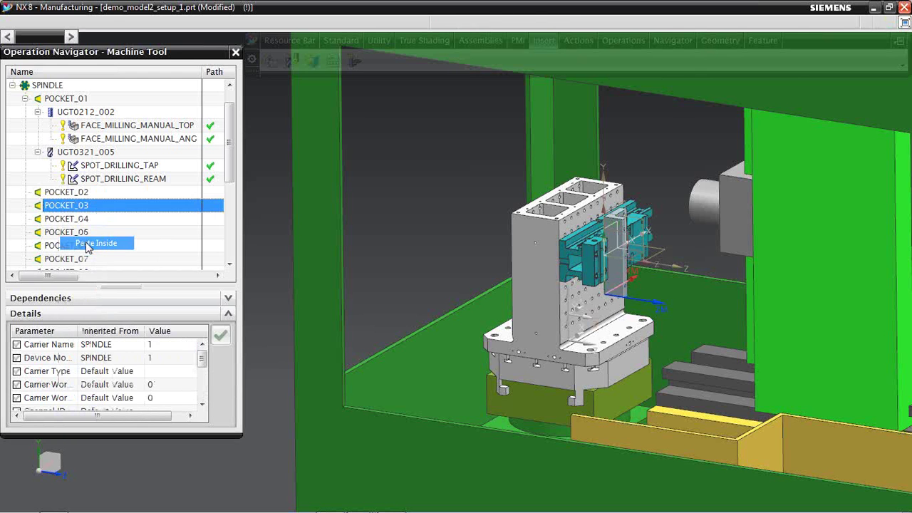
Step: Move tool UGT0321_005 from POCKET_01 into POCKET_02 and expand both relocated tools to list their operations
{"action": "left_click", "coordinate": [78, 152]}
{"action": "right_click", "coordinate": [76, 157]}
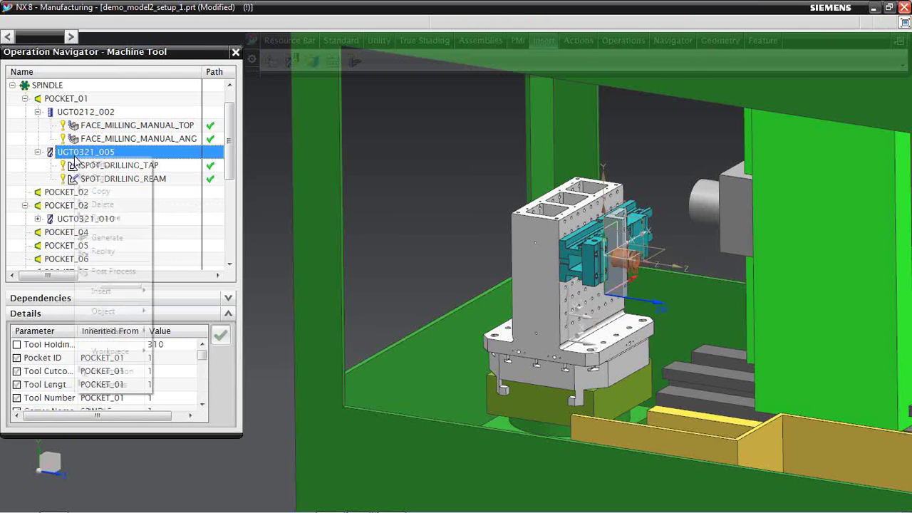
{"action": "left_click", "coordinate": [84, 178]}
{"action": "left_click", "coordinate": [68, 154]}
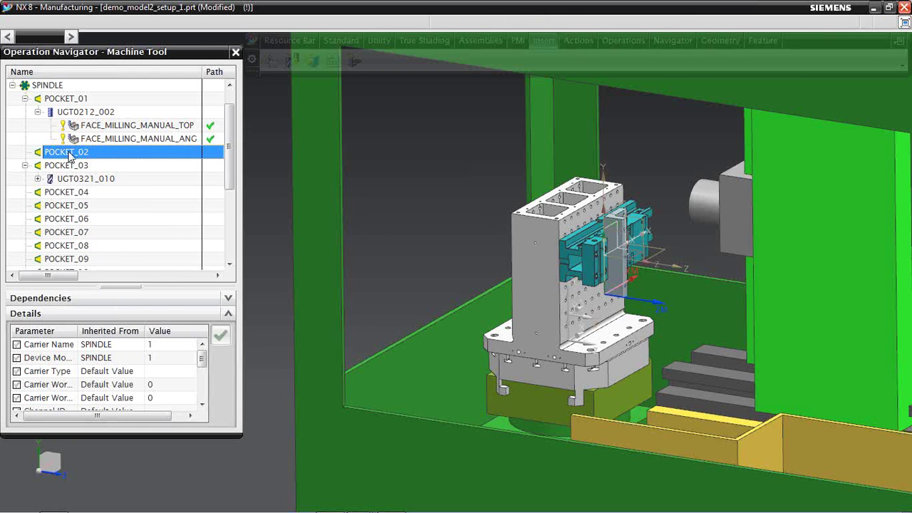
{"action": "right_click", "coordinate": [69, 153]}
{"action": "left_click", "coordinate": [98, 186]}
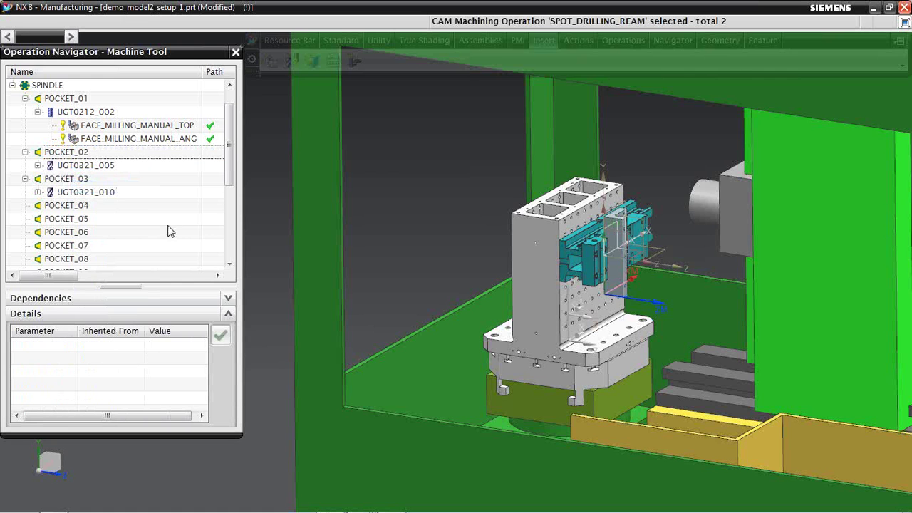
{"action": "left_click", "coordinate": [37, 193]}
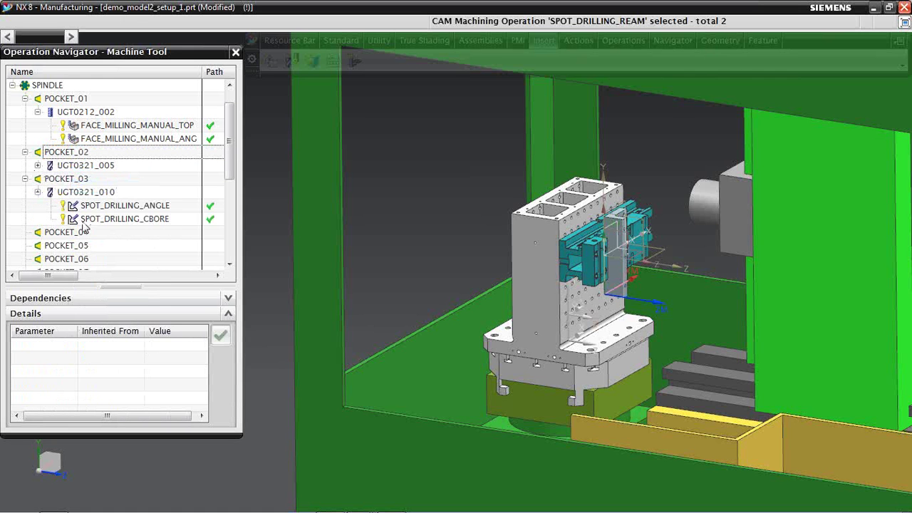
{"action": "left_click", "coordinate": [39, 166]}
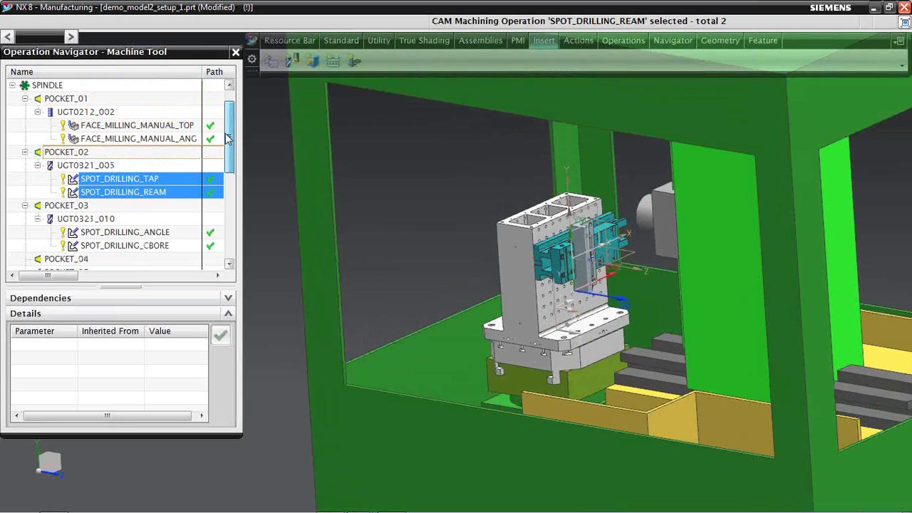
Step: List the operations in program order and open the tool path simulation for program group 1234
{"action": "right_click", "coordinate": [13, 210]}
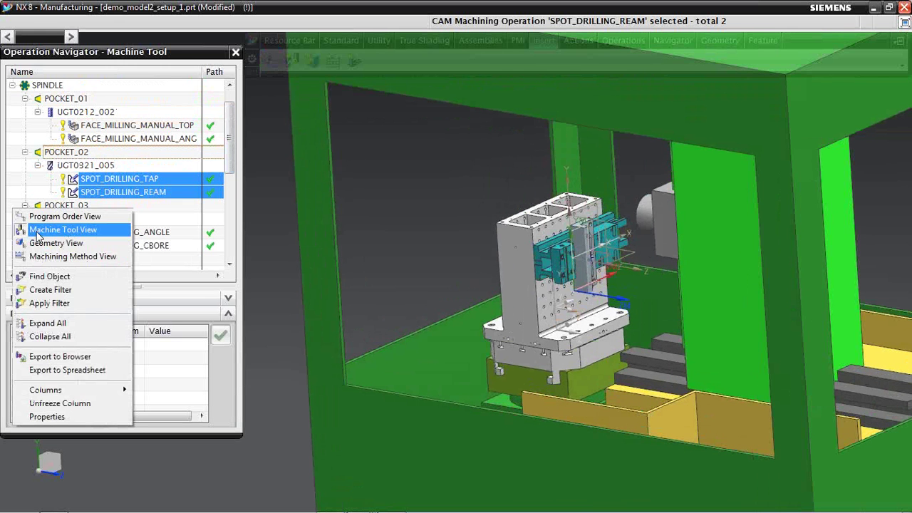
{"action": "left_click", "coordinate": [45, 217]}
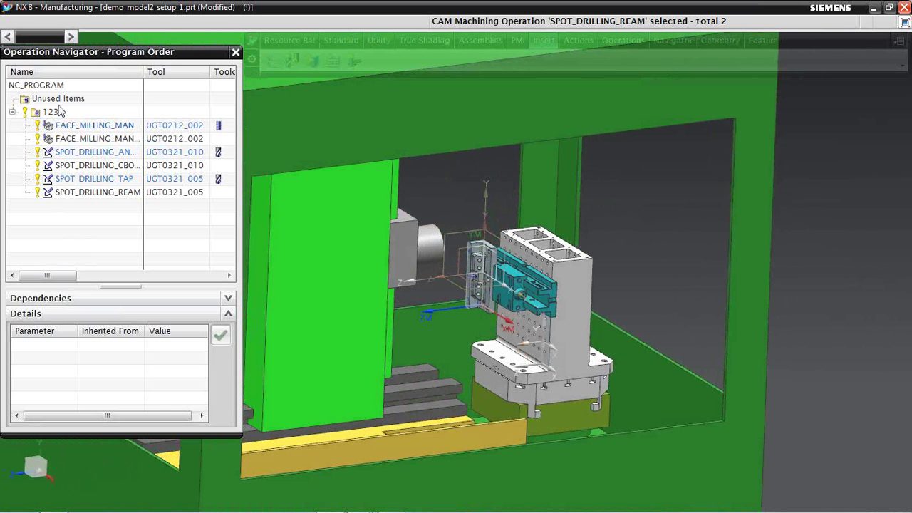
{"action": "left_click", "coordinate": [54, 112]}
{"action": "right_click", "coordinate": [60, 113]}
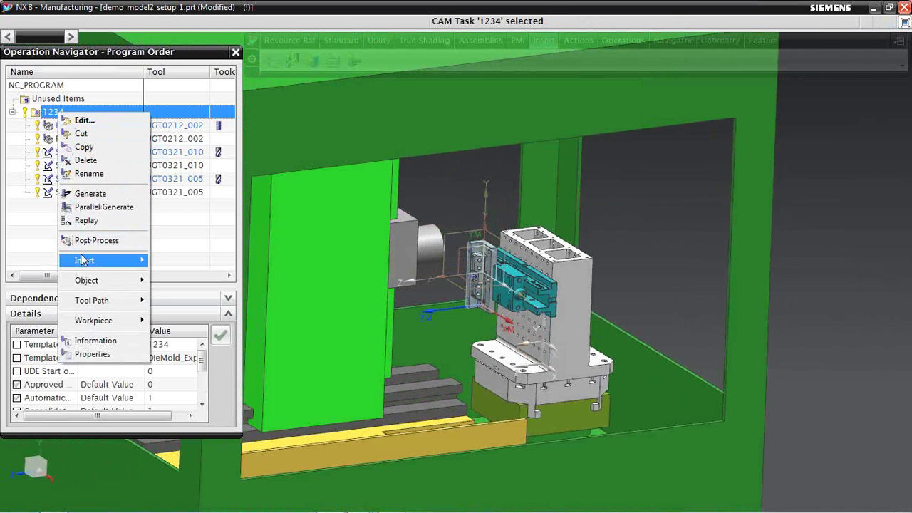
{"action": "mouse_move", "coordinate": [93, 300]}
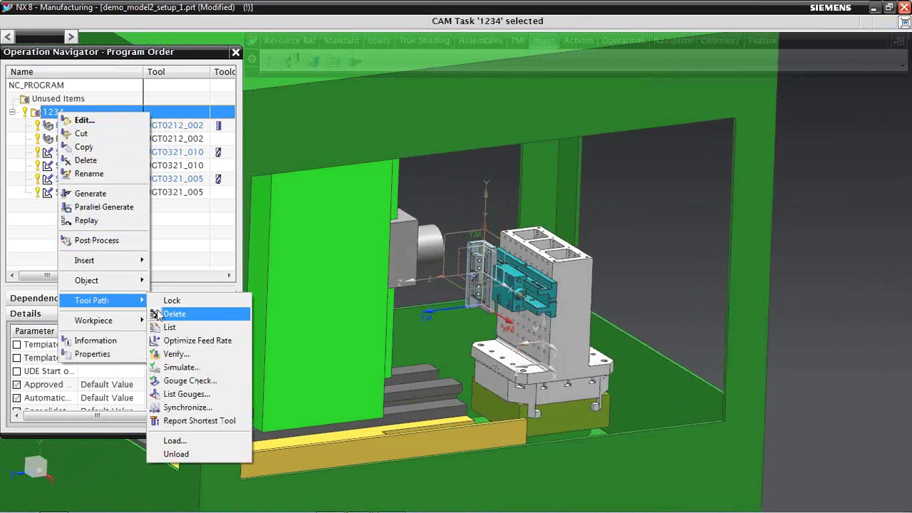
{"action": "left_click", "coordinate": [173, 368]}
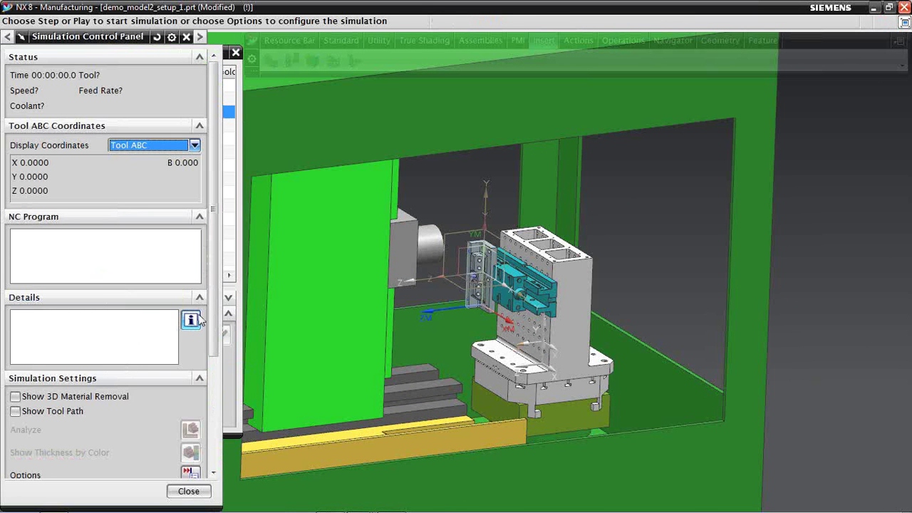
Step: Play the tool path simulation with 3D material removal shown, raise its speed to 8, and close the simulation
{"action": "left_click", "coordinate": [15, 397]}
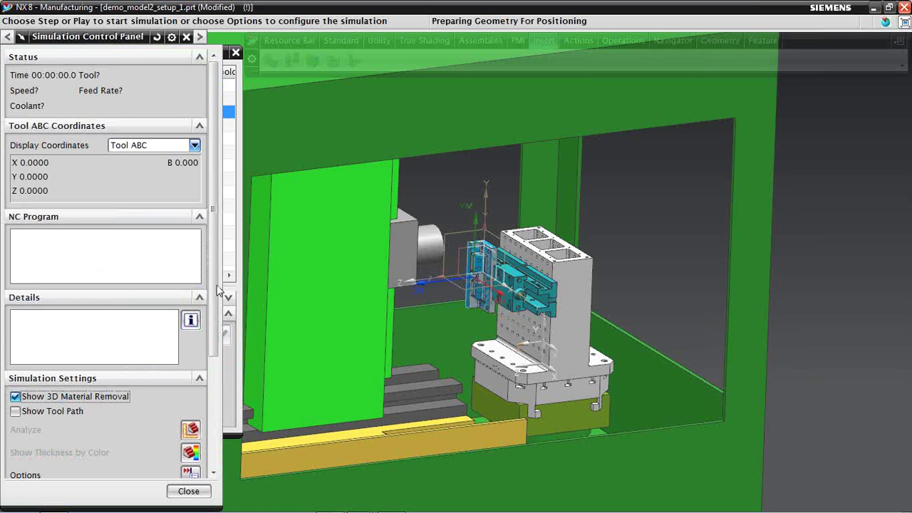
{"action": "scroll", "coordinate": [204, 433], "scroll_direction": "down", "scroll_amount": 4}
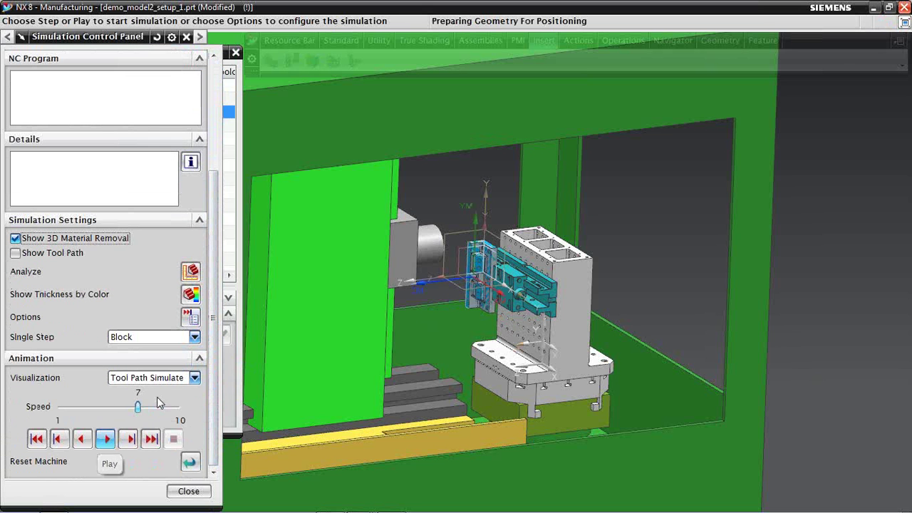
{"action": "left_click", "coordinate": [195, 377]}
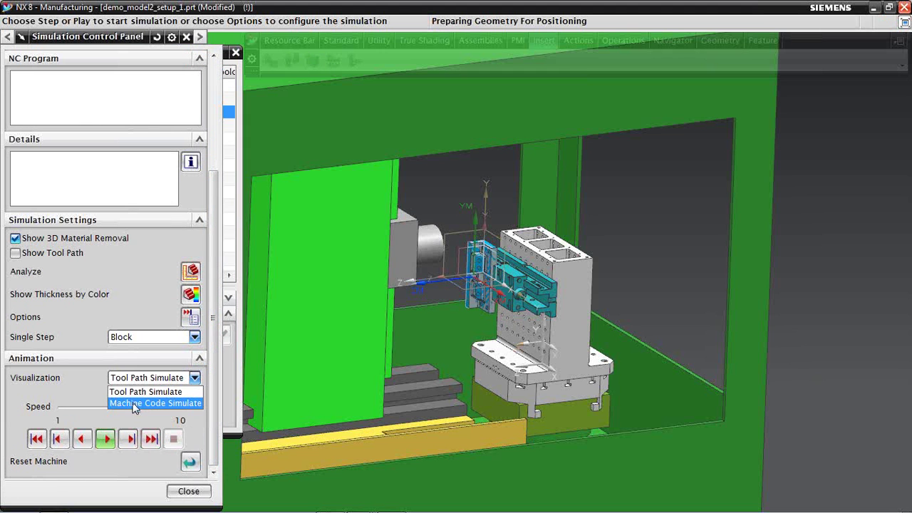
{"action": "left_click", "coordinate": [105, 442]}
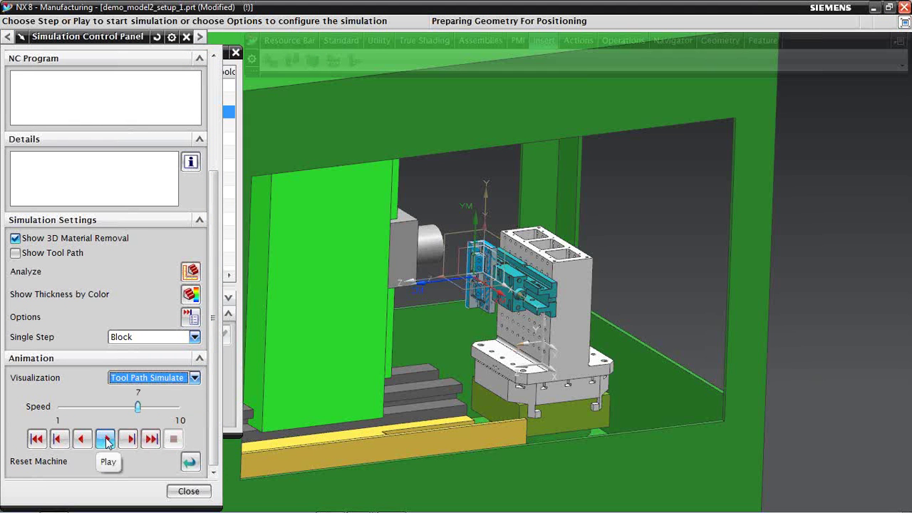
{"action": "left_click", "coordinate": [107, 440]}
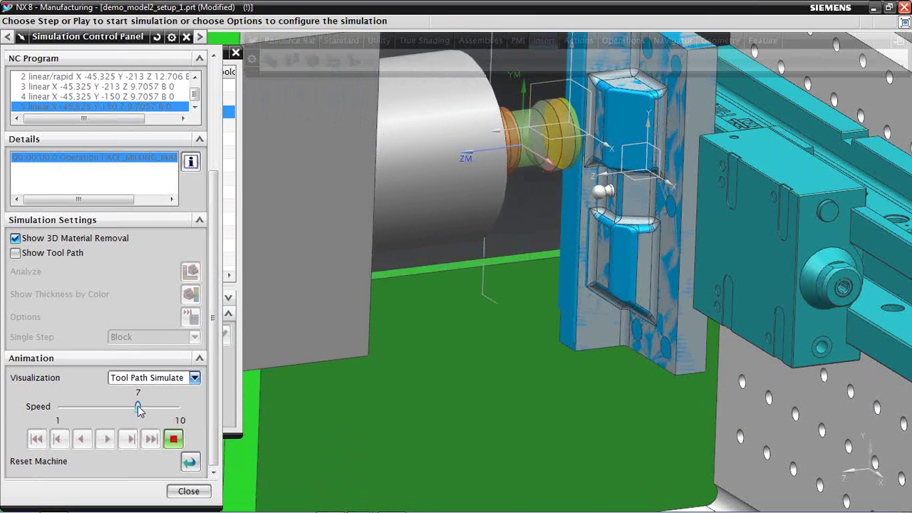
{"action": "left_click_drag", "start_coordinate": [139, 410], "coordinate": [148, 412]}
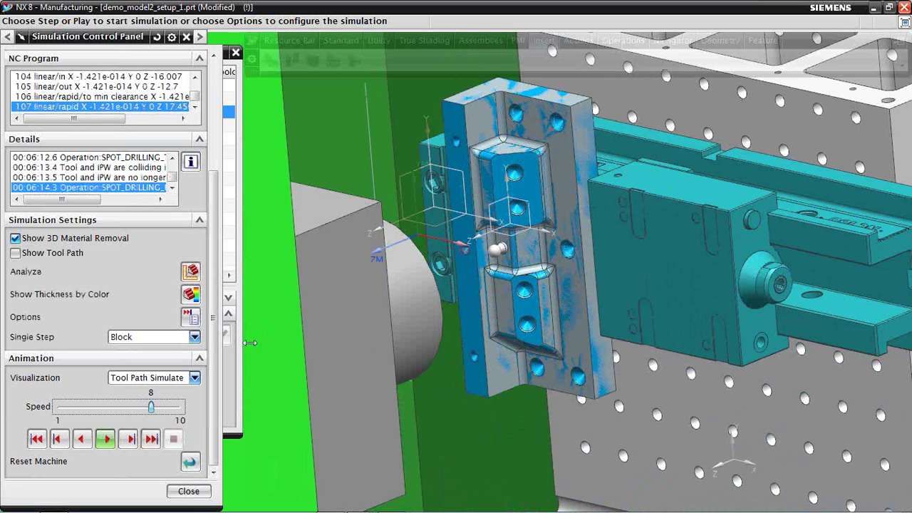
{"action": "mouse_move", "coordinate": [185, 502]}
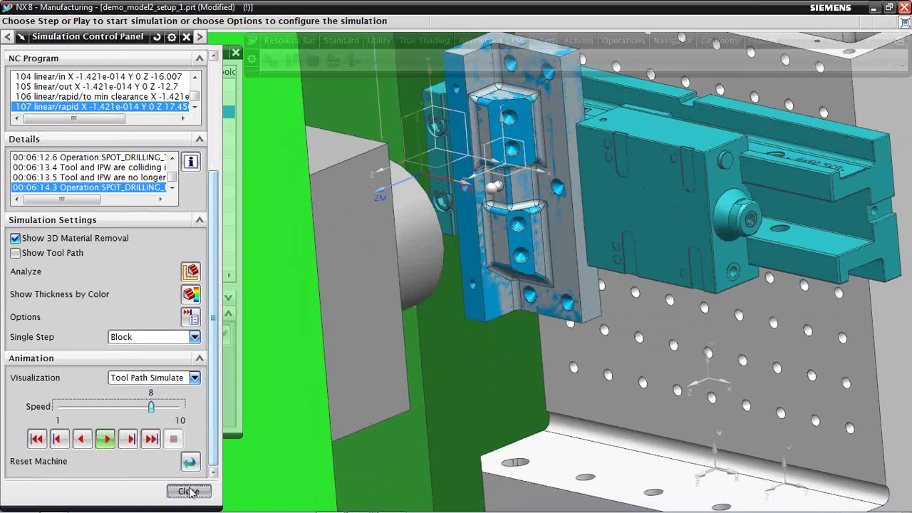
{"action": "left_click", "coordinate": [189, 491]}
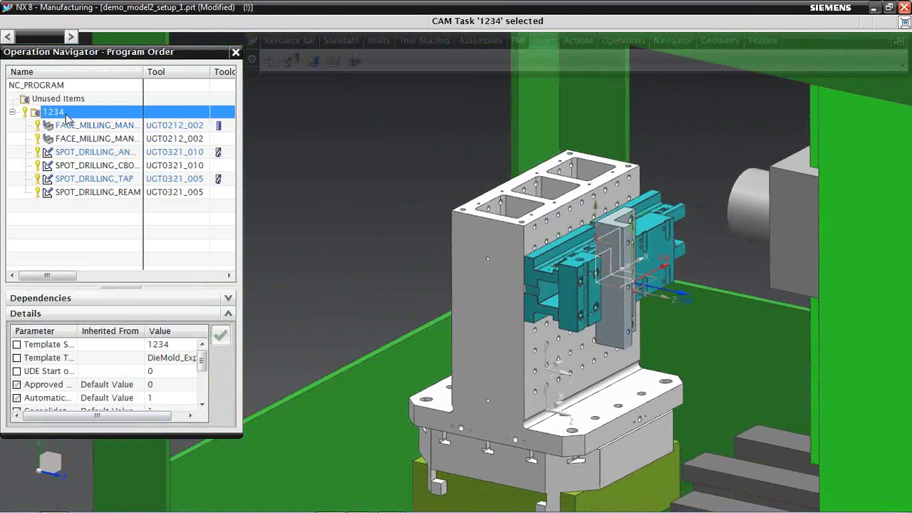
Step: Post-process program group 1234 with the MILL_4_AXIS postprocessor, with output listing on and mpf as file extension
{"action": "right_click", "coordinate": [66, 115]}
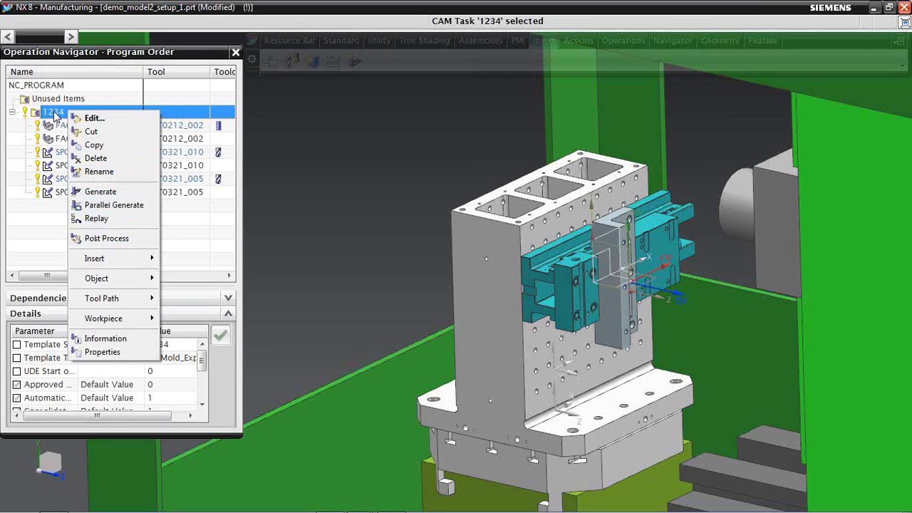
{"action": "left_click", "coordinate": [103, 239]}
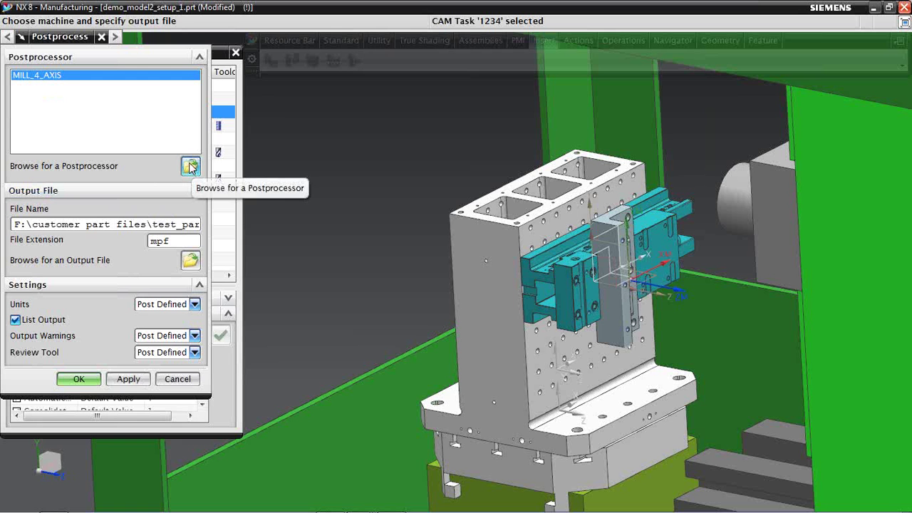
{"action": "left_click", "coordinate": [80, 379]}
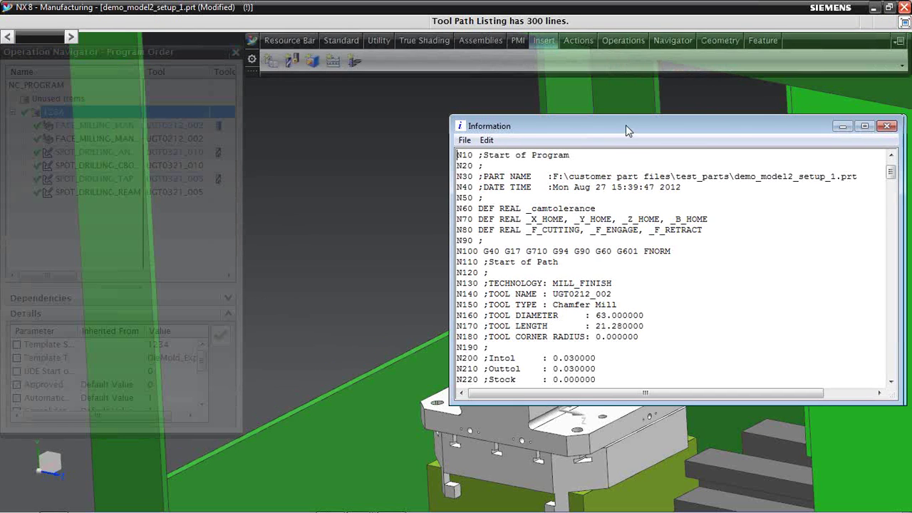
Step: Move and enlarge the posted code listing, review the opening NC blocks, and close the listing
{"action": "left_click_drag", "start_coordinate": [625, 125], "coordinate": [518, 85]}
{"action": "left_click_drag", "start_coordinate": [570, 368], "coordinate": [570, 485]}
{"action": "scroll", "coordinate": [657, 245], "scroll_direction": "down", "scroll_amount": 4}
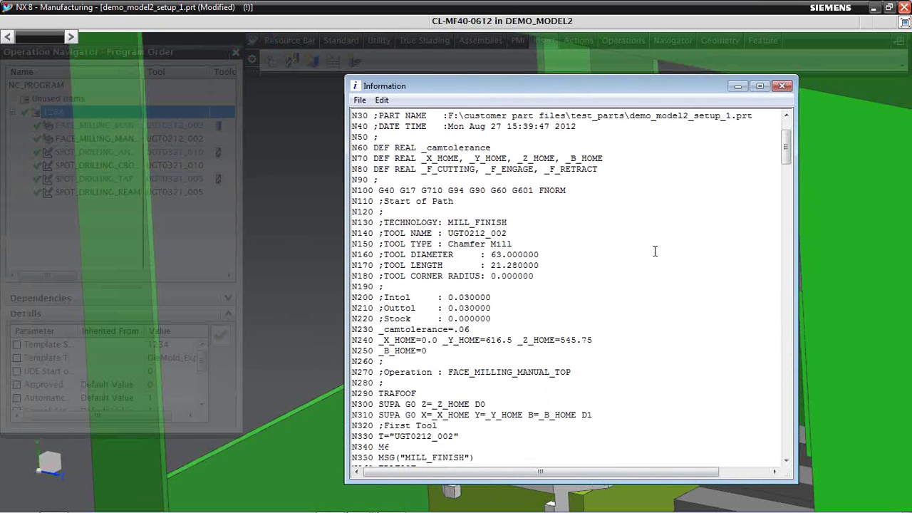
{"action": "scroll", "coordinate": [760, 160], "scroll_direction": "up", "scroll_amount": 4}
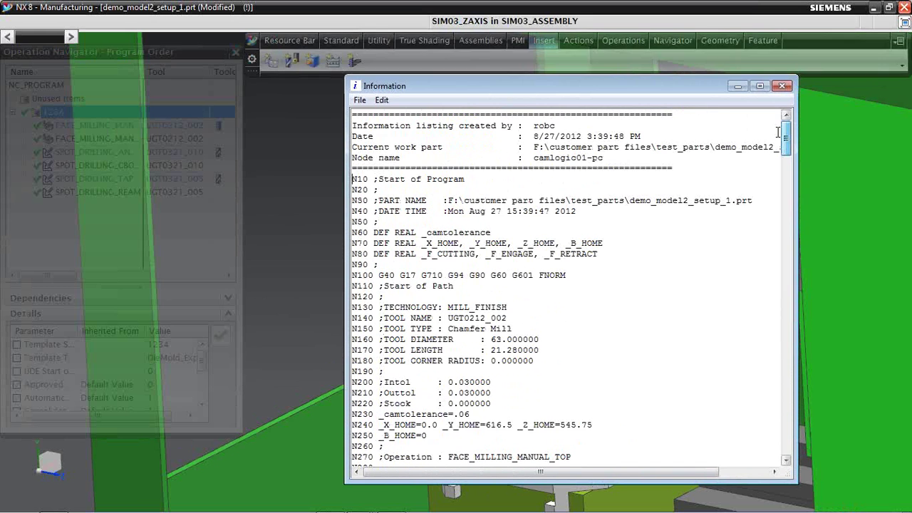
{"action": "mouse_move", "coordinate": [787, 139]}
{"action": "left_mouse_down"}
{"action": "mouse_move", "coordinate": [786, 182]}
{"action": "mouse_move", "coordinate": [786, 139]}
{"action": "left_mouse_up"}
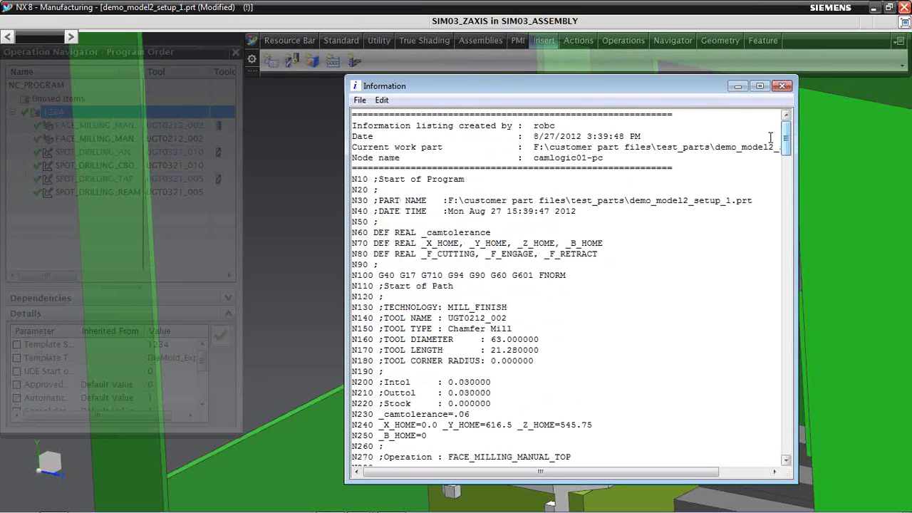
{"action": "left_click", "coordinate": [782, 86]}
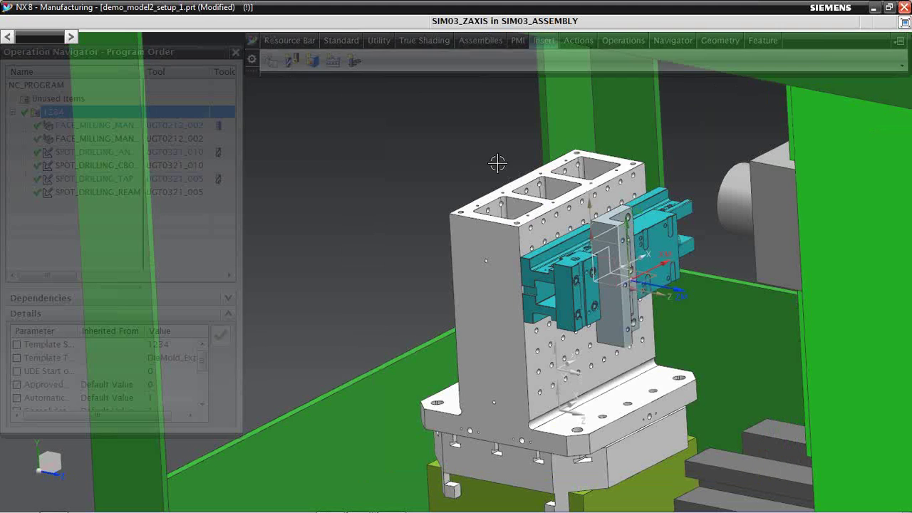
{"action": "middle_click_drag", "start_coordinate": [245, 275], "coordinate": [264, 296]}
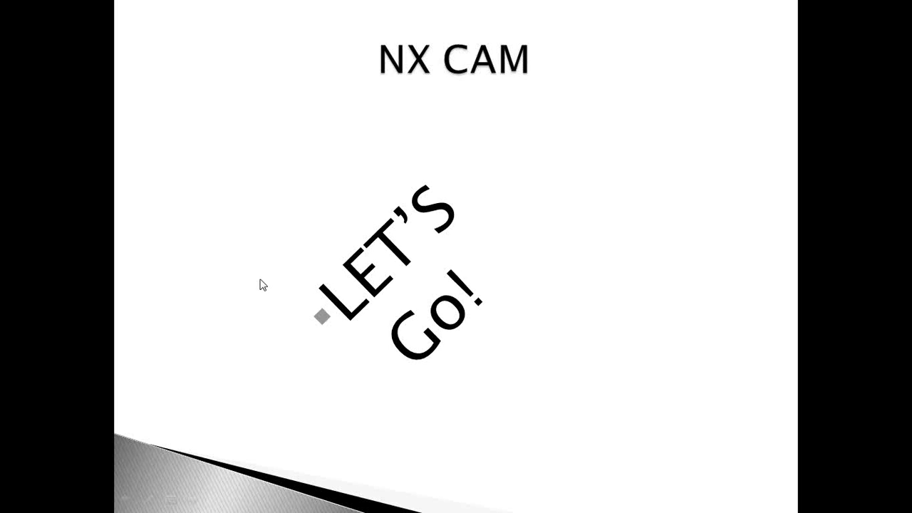
{"action": "left_click", "coordinate": [150, 320]}
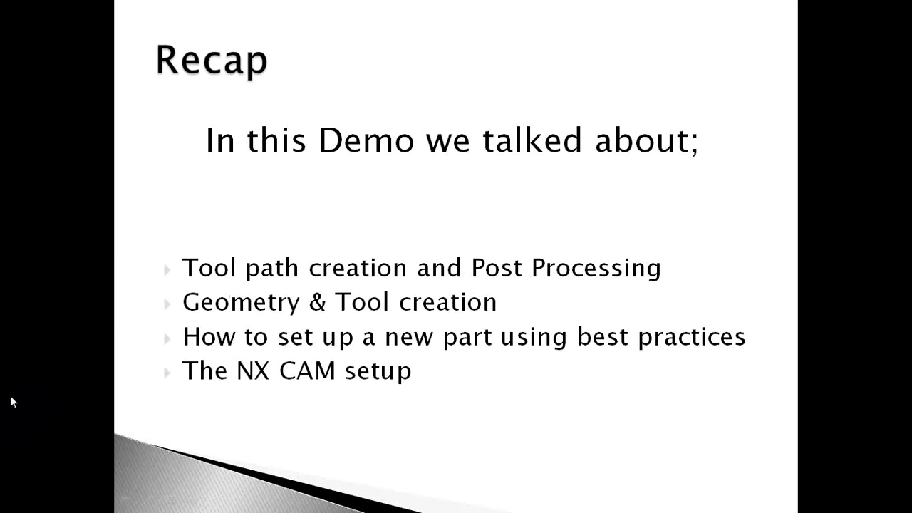